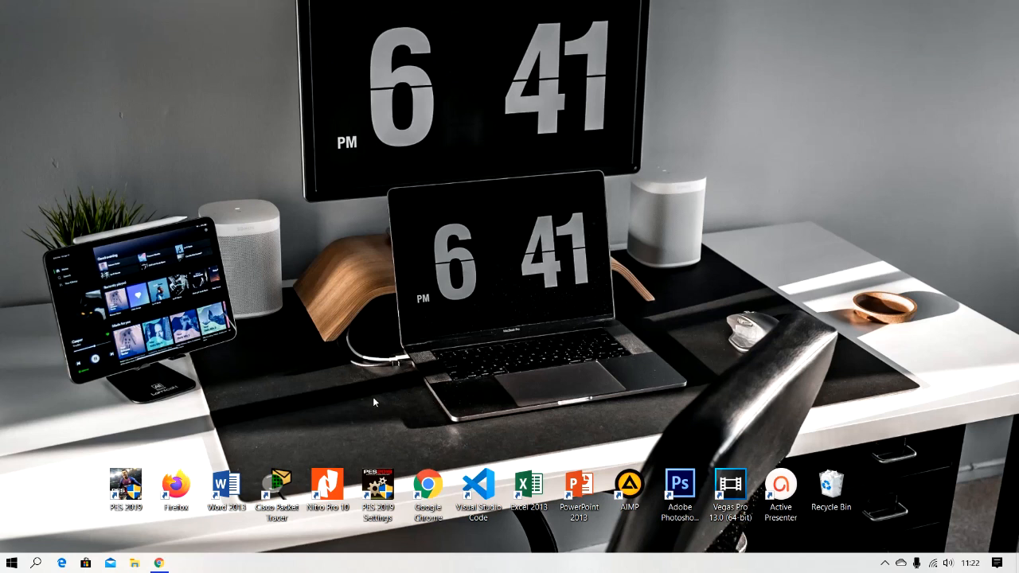
- Open Word 2013 with a blank document and enter "Magic random" as item 1 of a numbered list
click(213, 494)
double_click(213, 495)
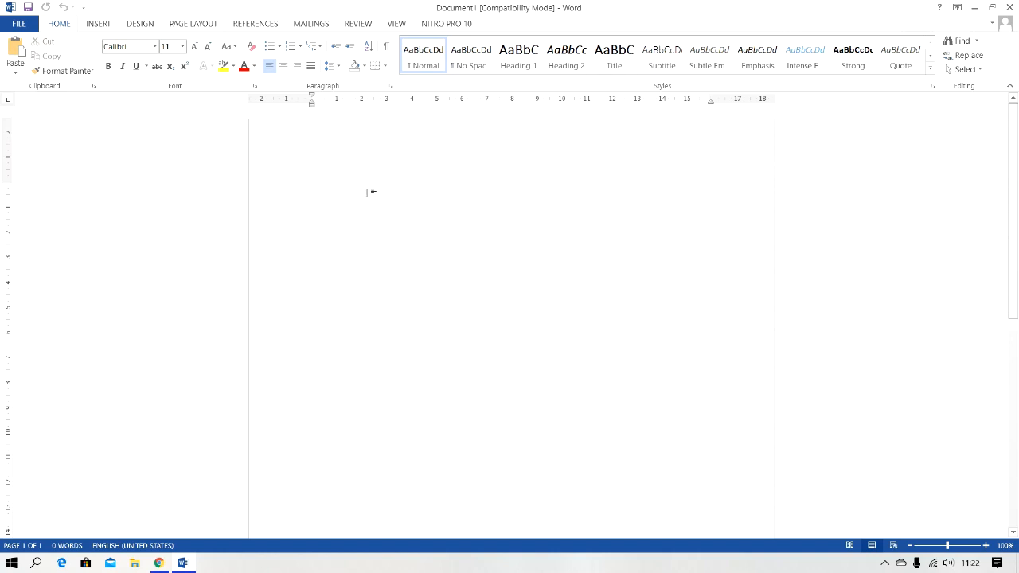
text(1.)
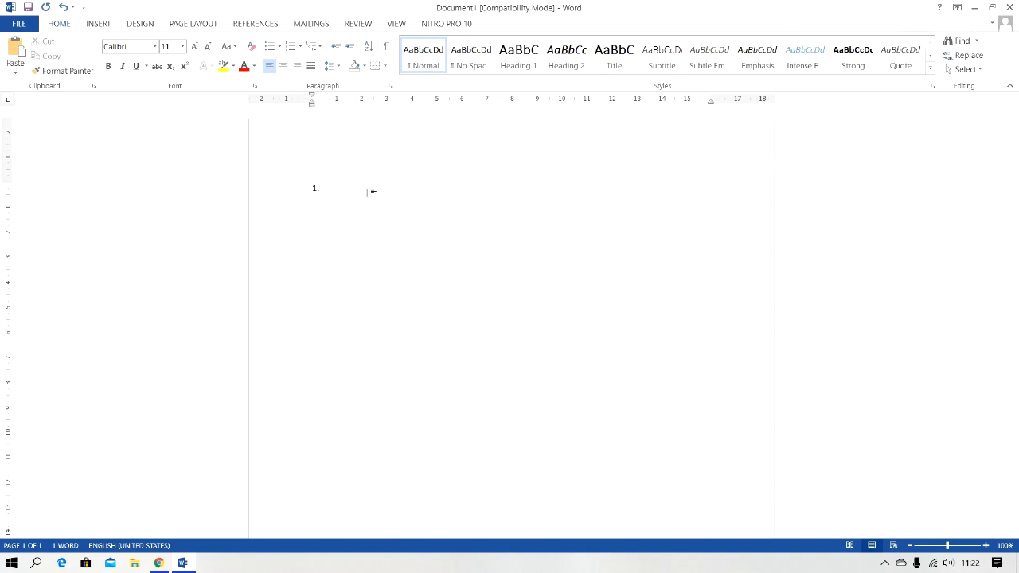
text( Magic r)
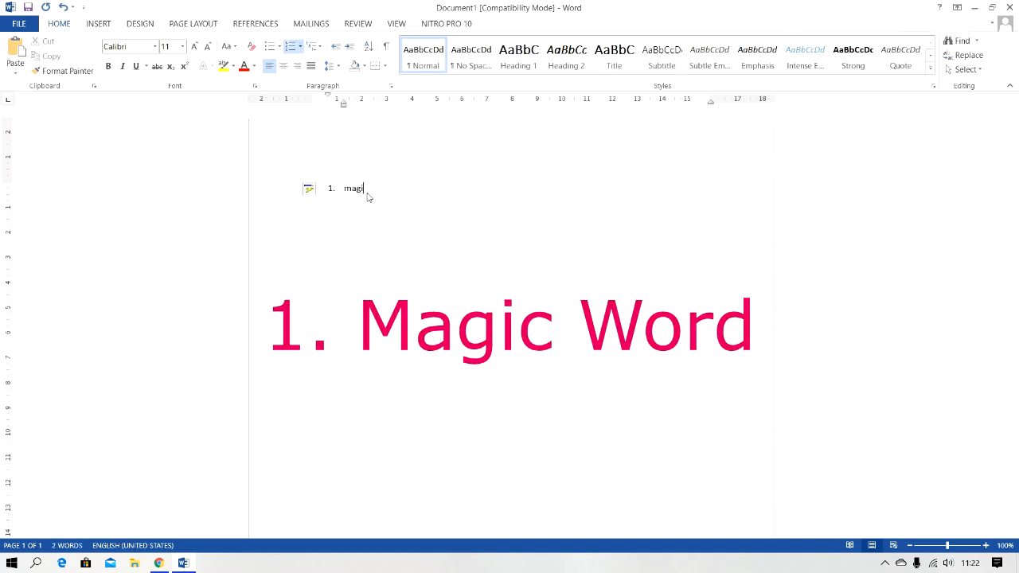
text(andom)
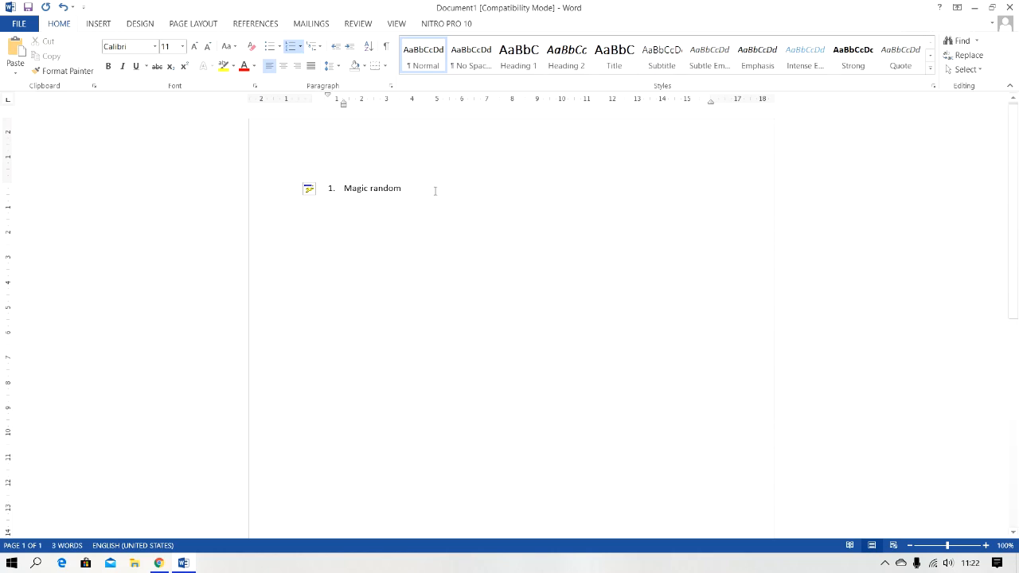
- Generate default sample text with =rand() on an unnumbered line under the "Magic random" item
key(Return)
key(BackSpace)
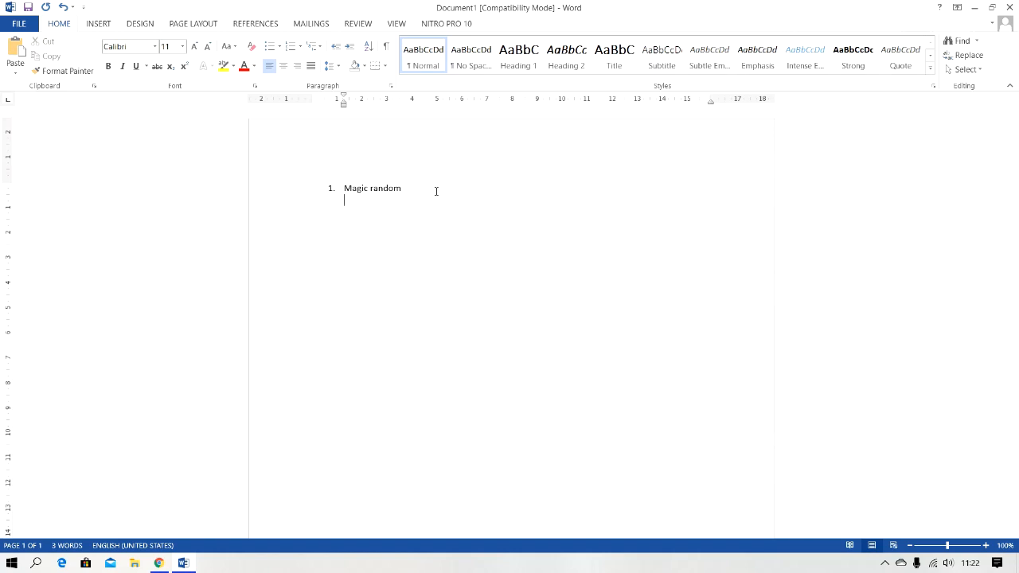
text(=)
text(rand())
key(Return)
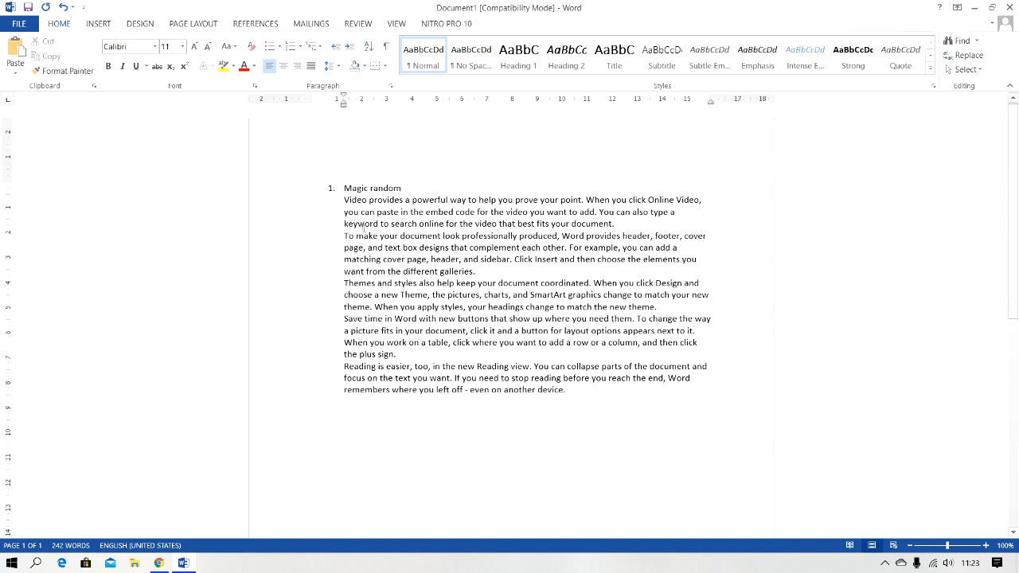
- Generate a second default block of sample text with =rand() after the last paragraph and view it
drag(345, 212, 436, 319)
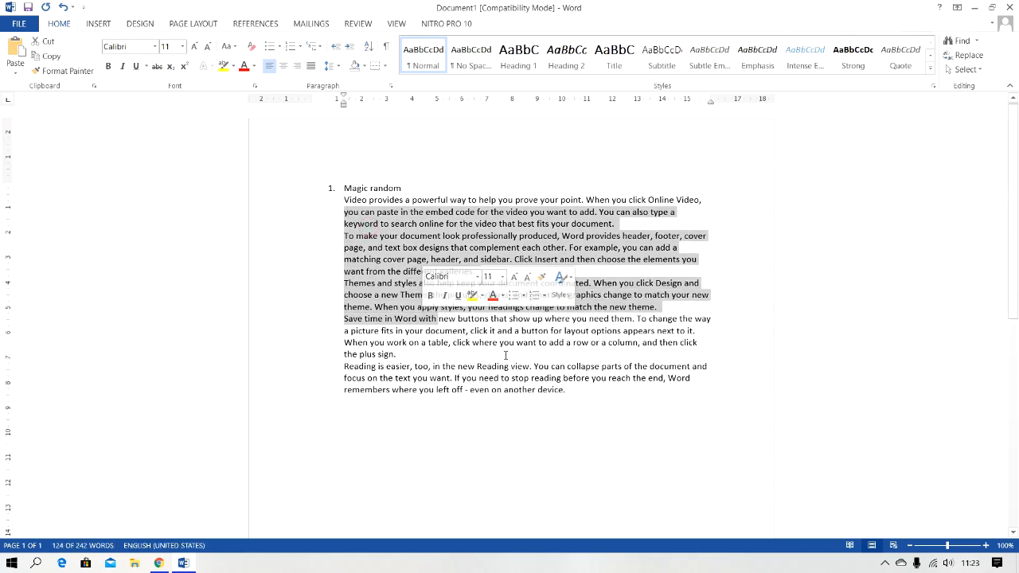
click(571, 390)
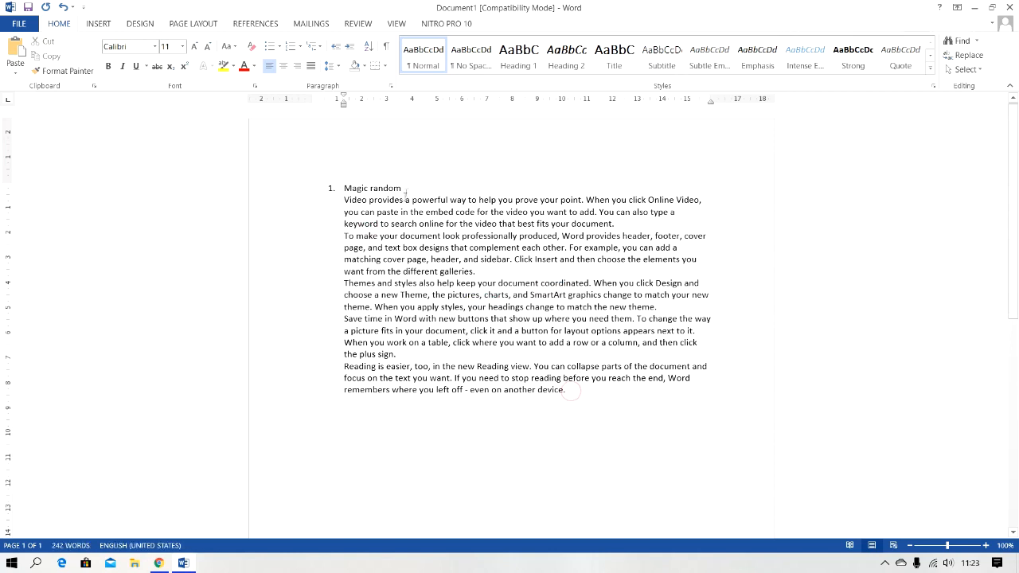
key(Return)
text(=ran)
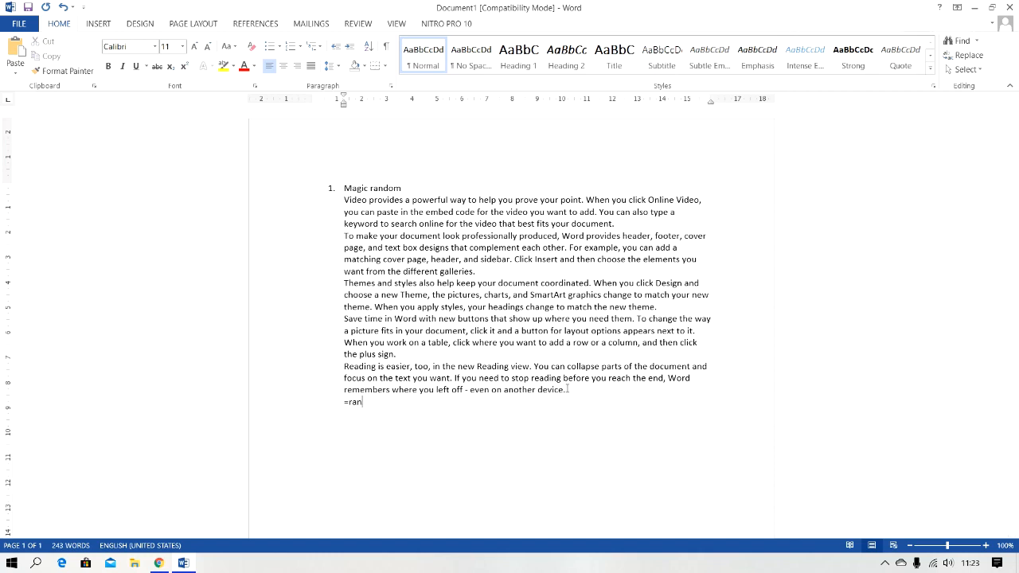
text(d())
key(Return)
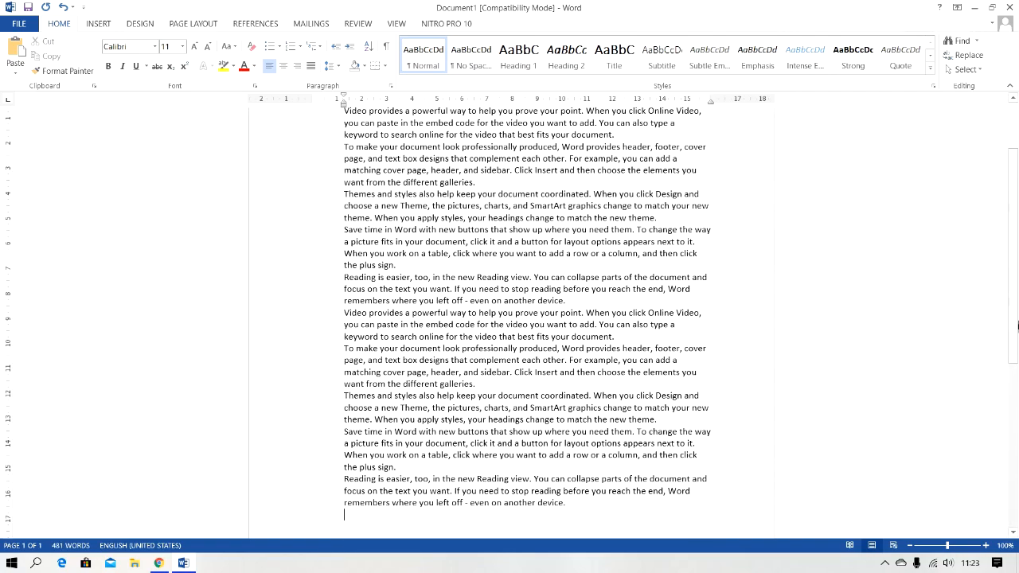
drag(1017, 311, 1012, 334)
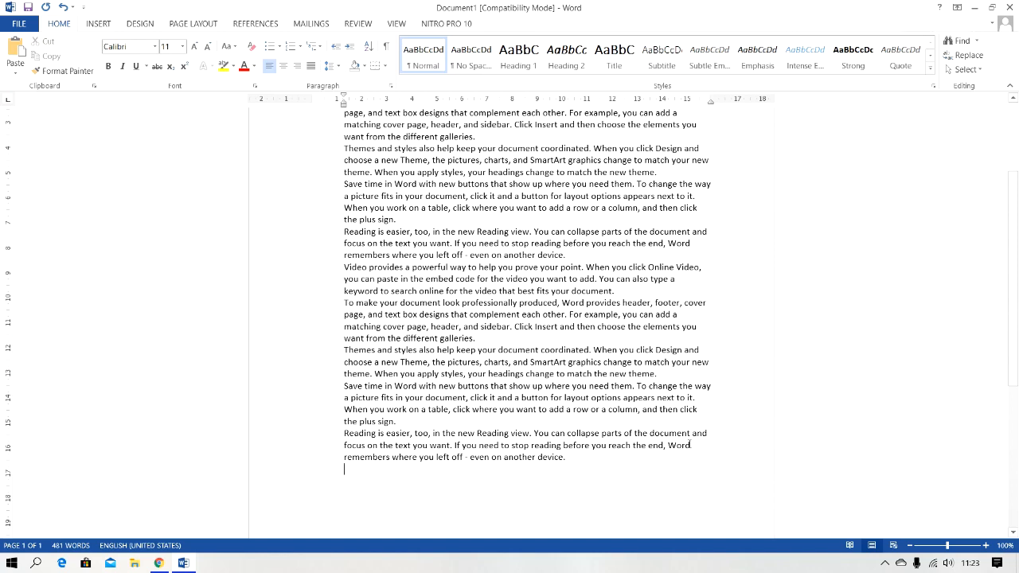
scroll(687, 375, down, 5)
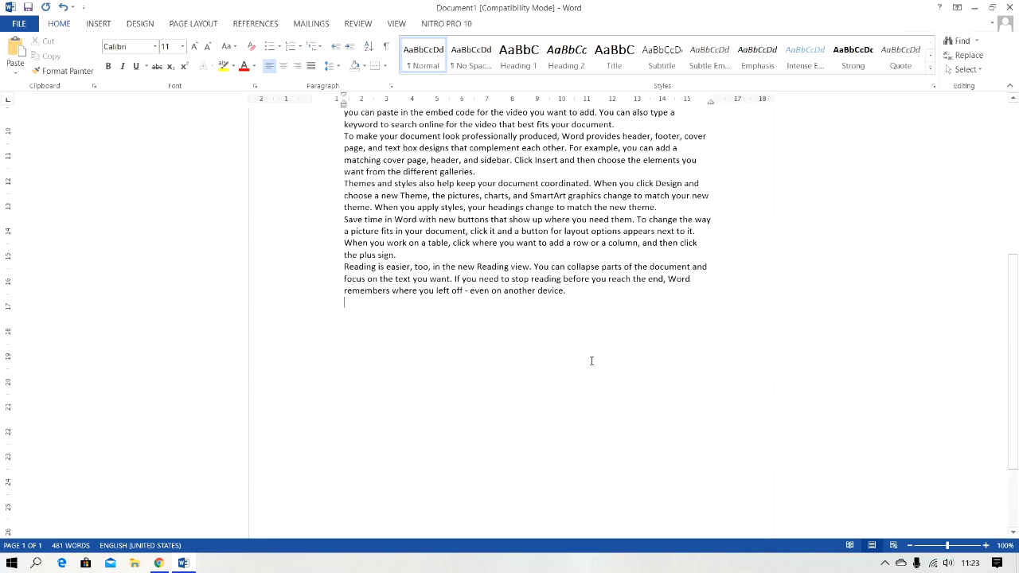
- Undo the second block of sample text together with its =rand() formula
key(ctrl+z)
key(ctrl+z)
key(ctrl+z)
key(ctrl+z)
- Generate three paragraphs of two sentences each with =rand(3,2) below the existing text and check where each paragraph ends
key(Return)
text(=)
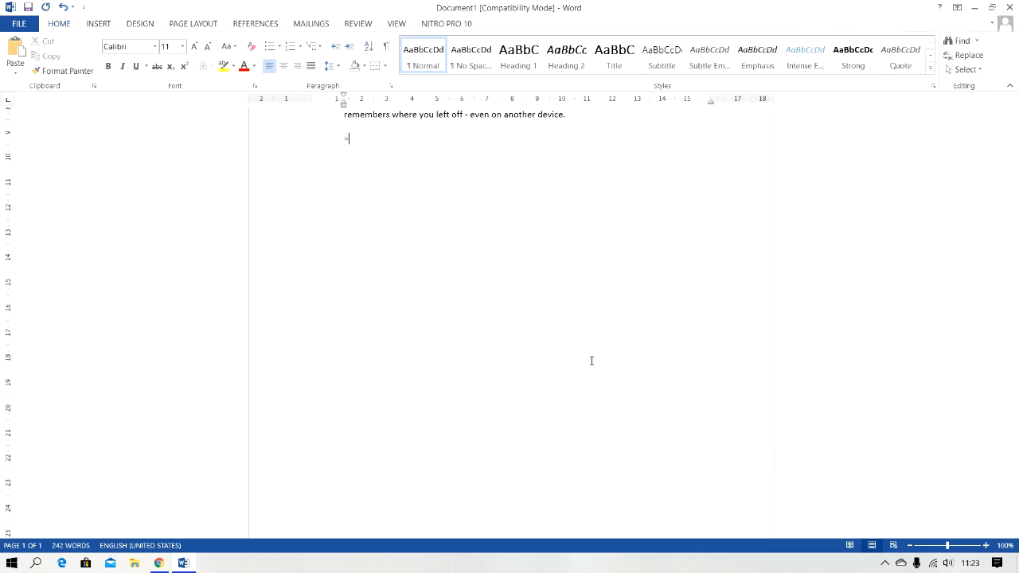
text(rand(3,2))
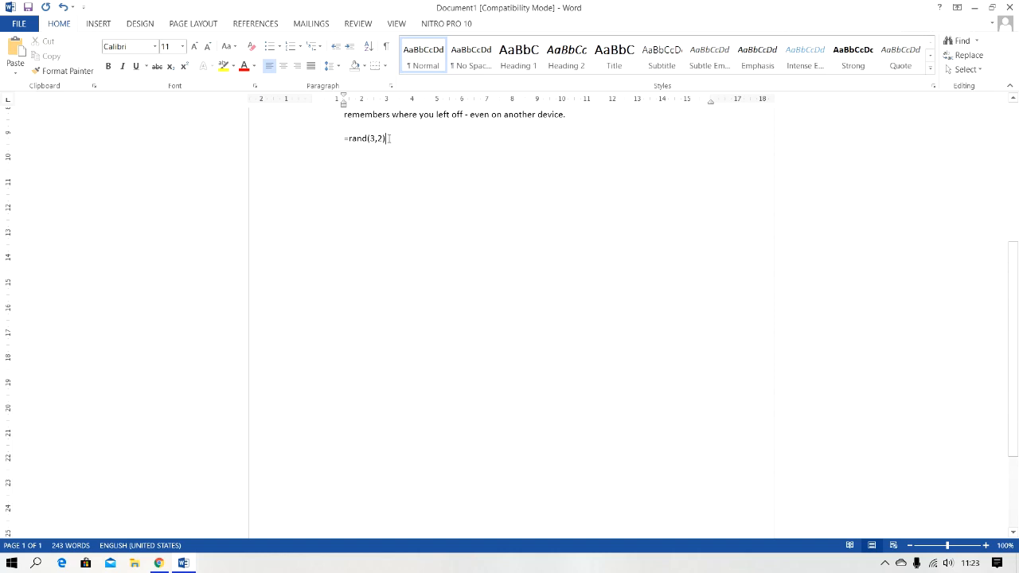
key(Return)
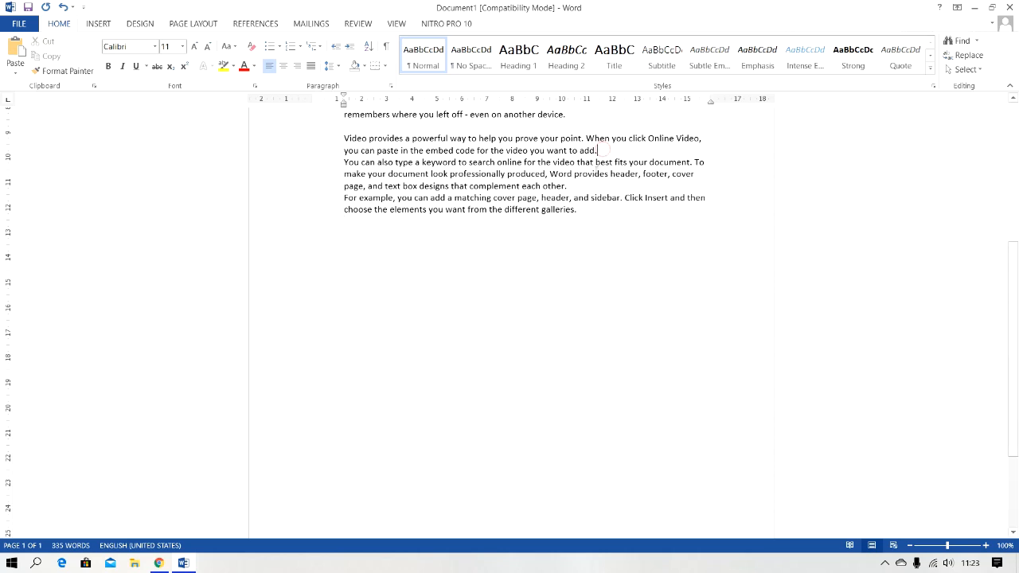
click(574, 182)
click(580, 212)
click(597, 149)
- Generate ten paragraphs of ten sentences each with =rand(10,10) below the last paragraph
click(752, 245)
text(=ra)
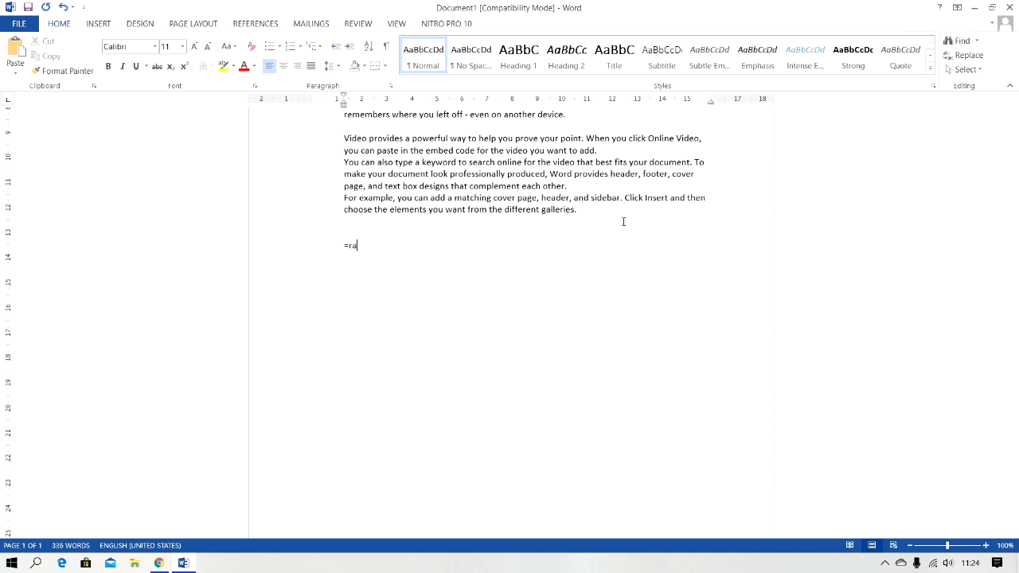
text(m)
text(nd)
text(()
text(10,10)
text())
key(Return)
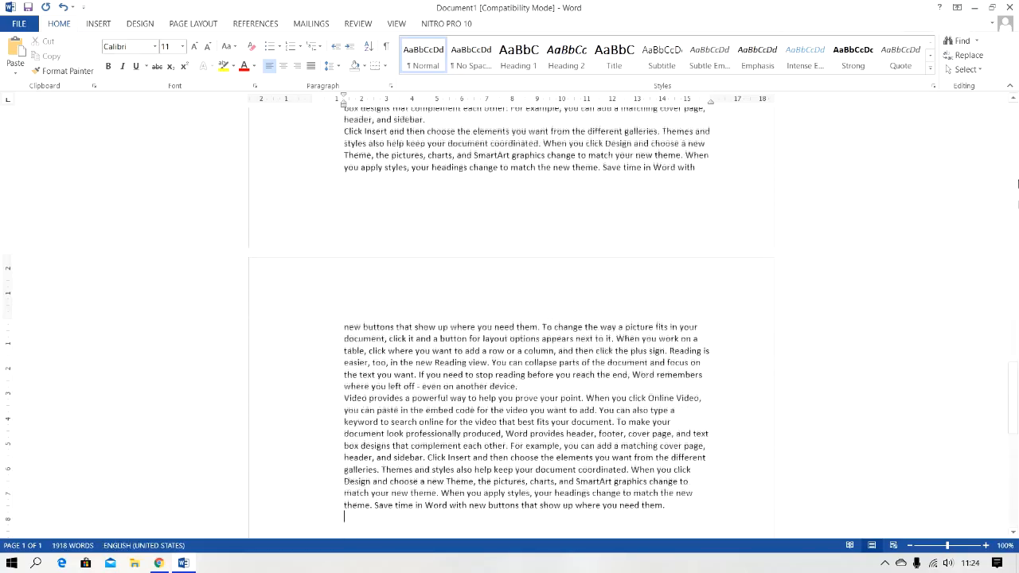
- Undo the ten-paragraph block of sample text and delete the leftover =rand(10,10) formula
drag(1017, 374, 1016, 133)
key(ctrl+z)
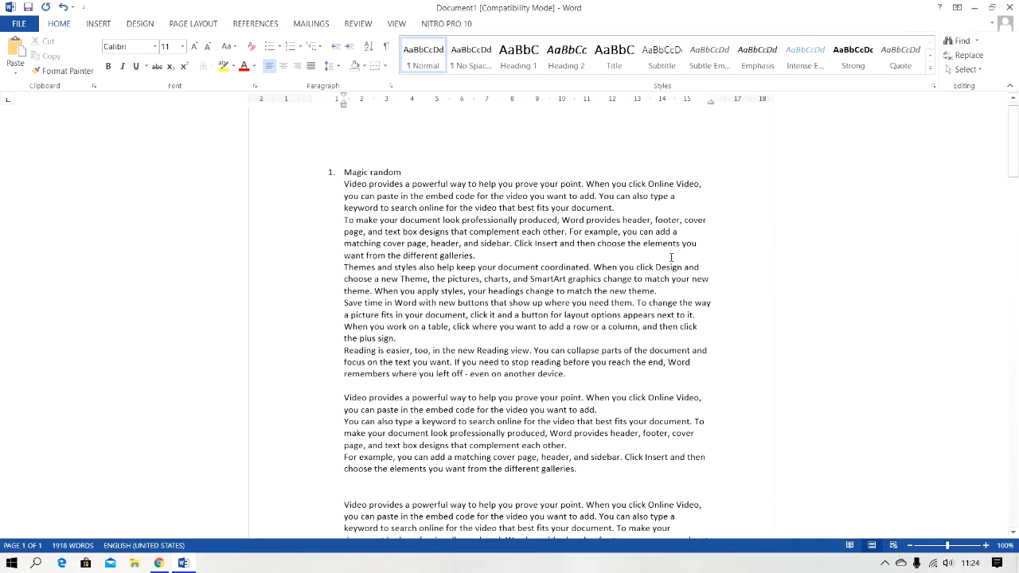
key(BackSpace)
key(BackSpace)
key(BackSpace)
key(BackSpace)
key(BackSpace)
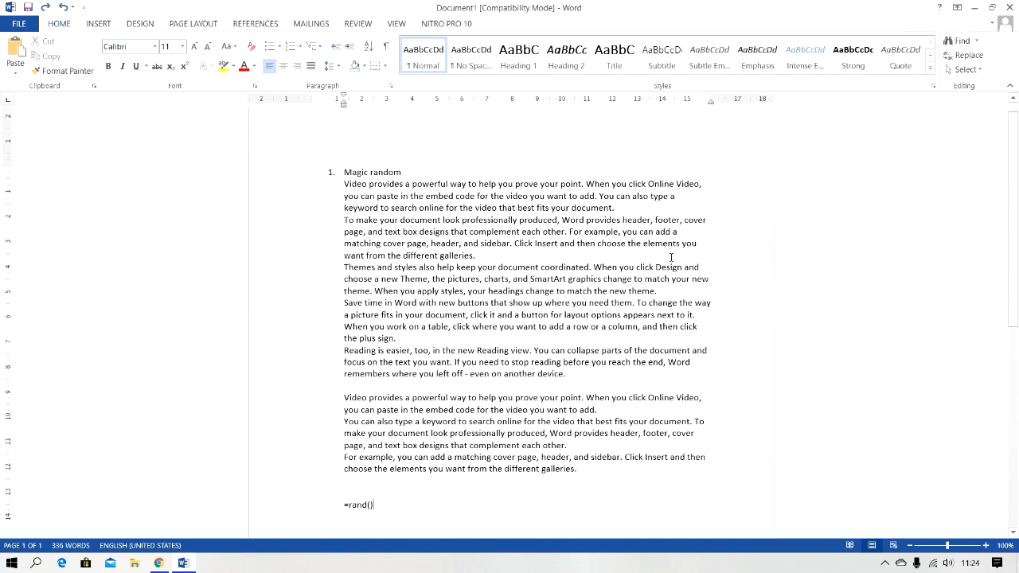
key(BackSpace)
key(BackSpace)
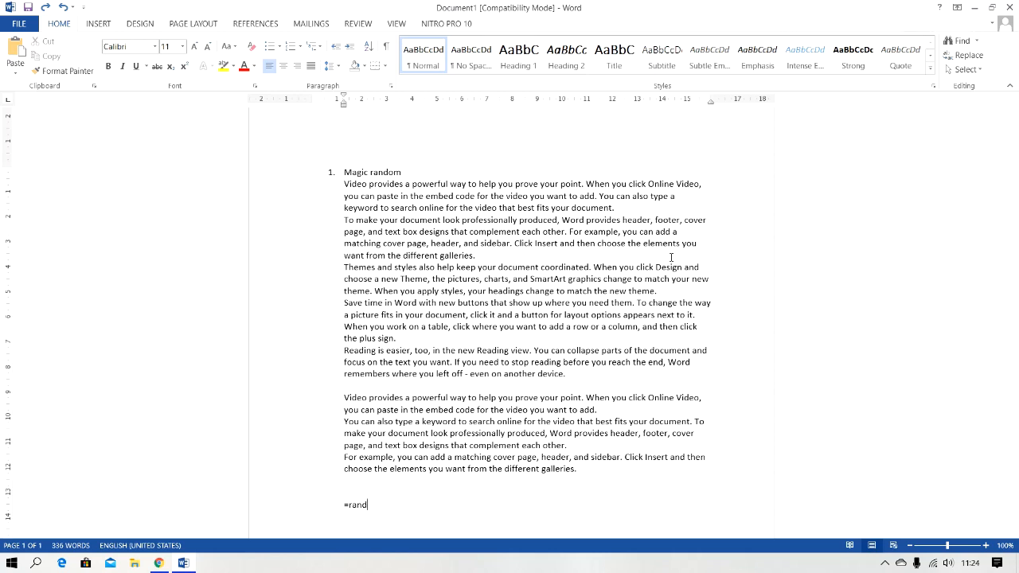
key(BackSpace)
key(BackSpace)
key(BackSpace)
key(BackSpace)
key(BackSpace)
key(BackSpace)
text(F)
key(BackSpace)
- Set the first two paragraphs under "Magic random" to 14 pt and make them bold
drag(1016, 221, 1017, 223)
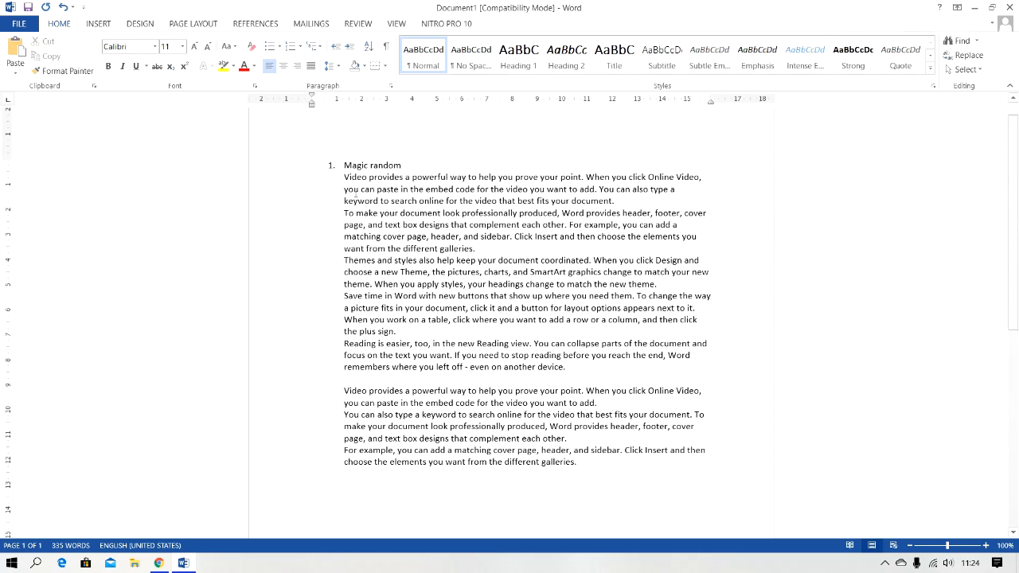
drag(341, 177, 477, 249)
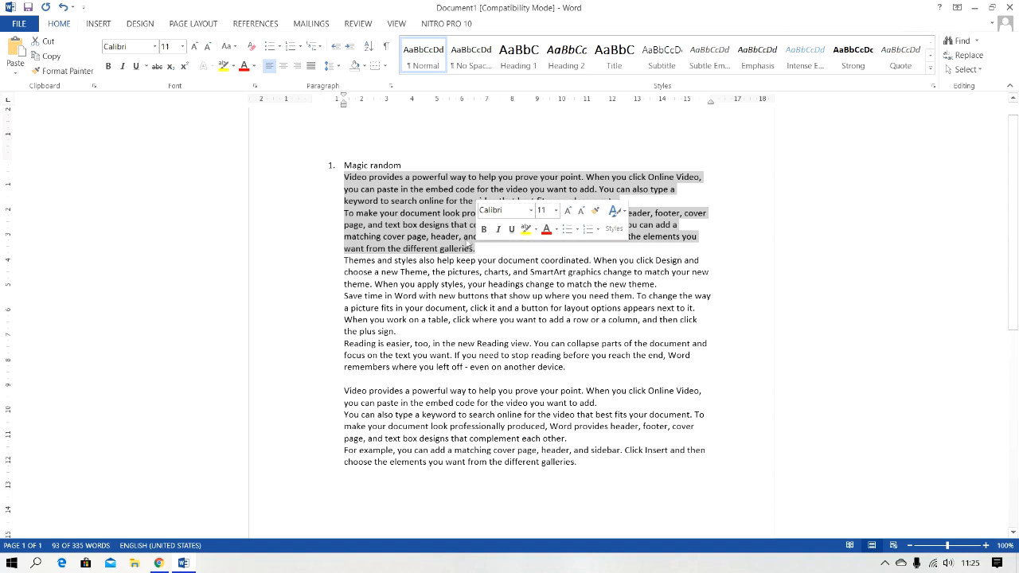
click(194, 47)
click(194, 46)
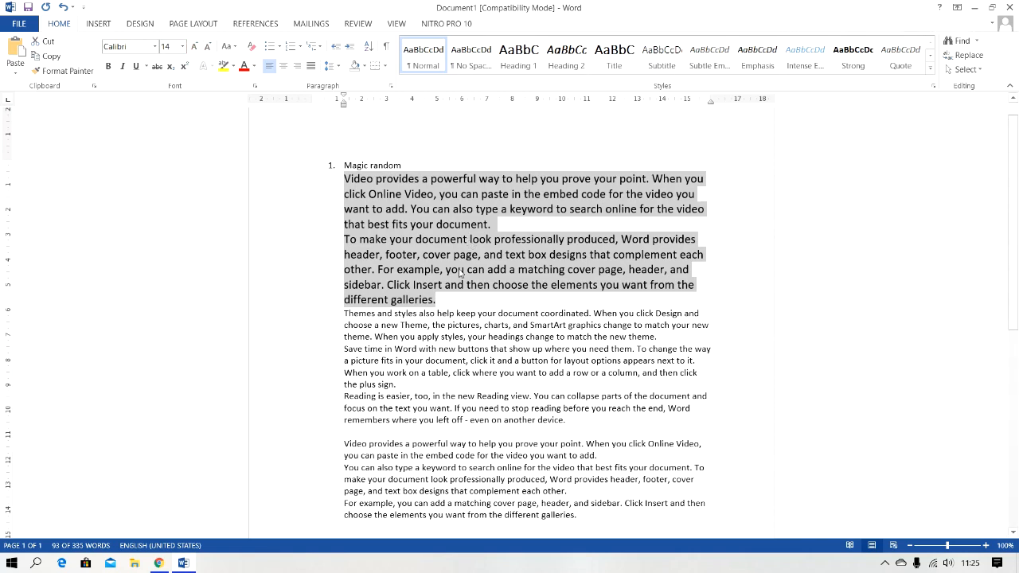
key(ctrl+b)
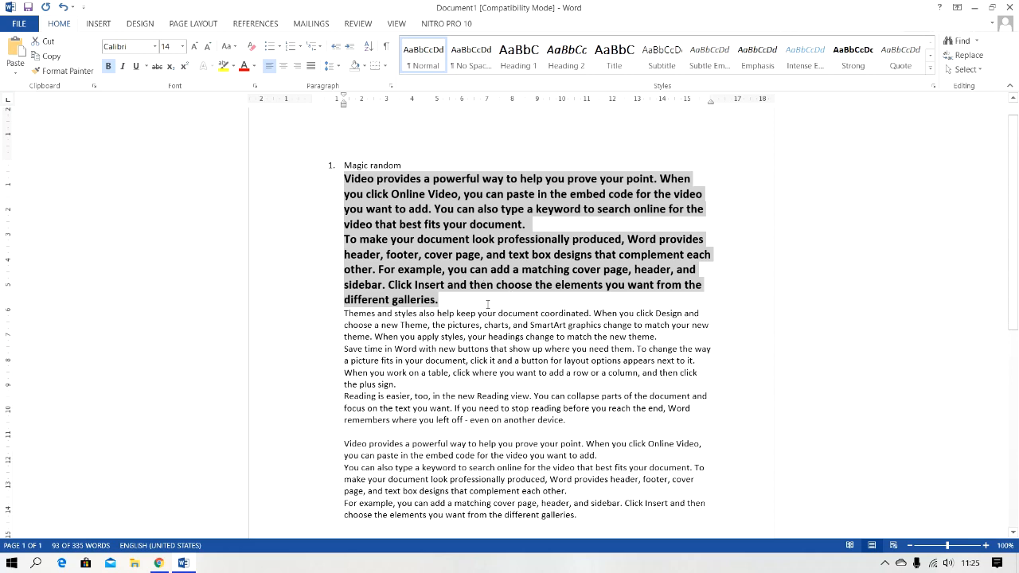
click(487, 302)
- Repeat the last formatting action, bold, on the final three paragraphs of the document
scroll(511, 334, down, 3)
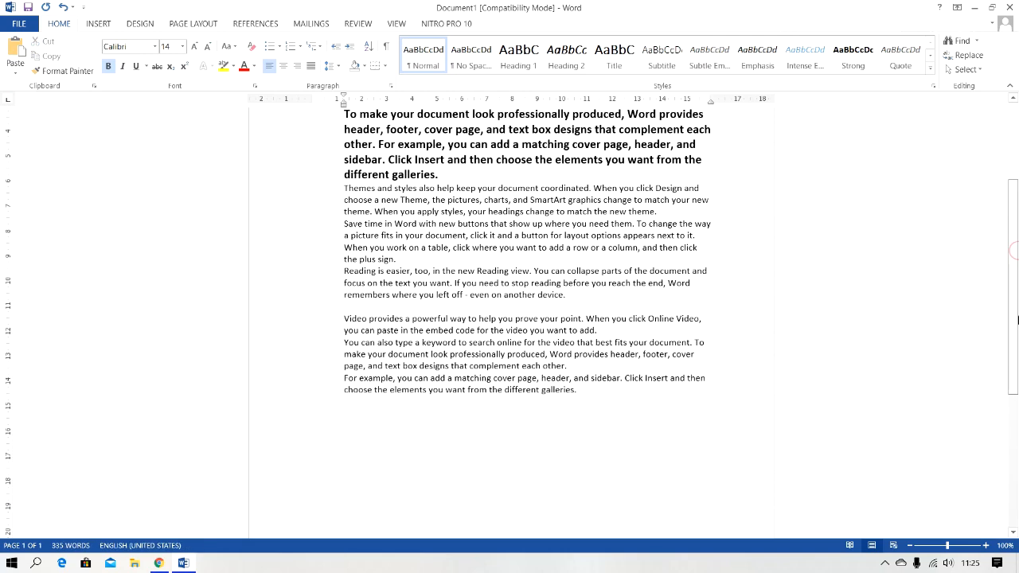
drag(344, 314, 566, 387)
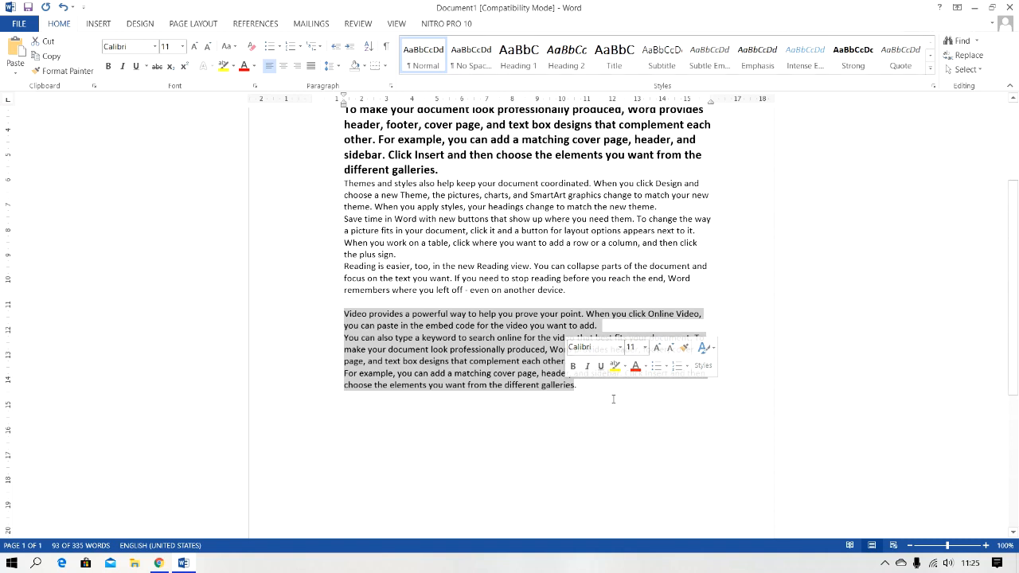
key(F4)
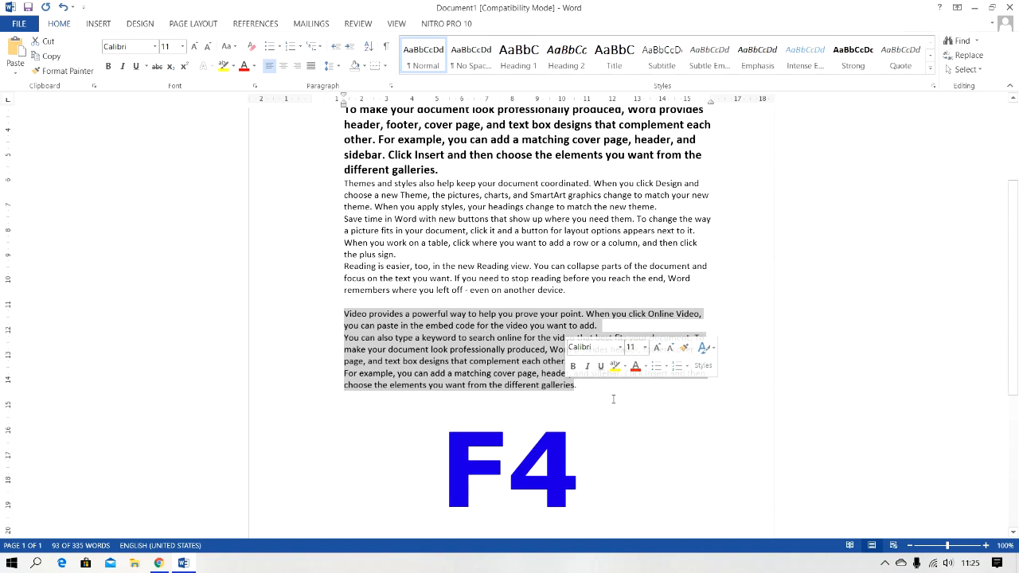
key(F4)
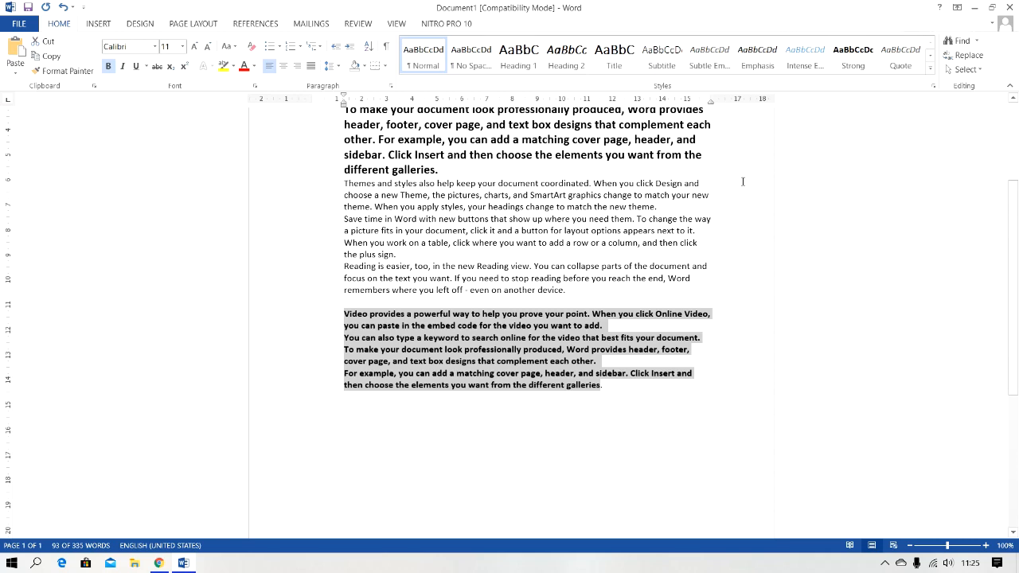
- Italicize the text from "Themes and styles" through "Save time in Word"
drag(342, 183, 417, 219)
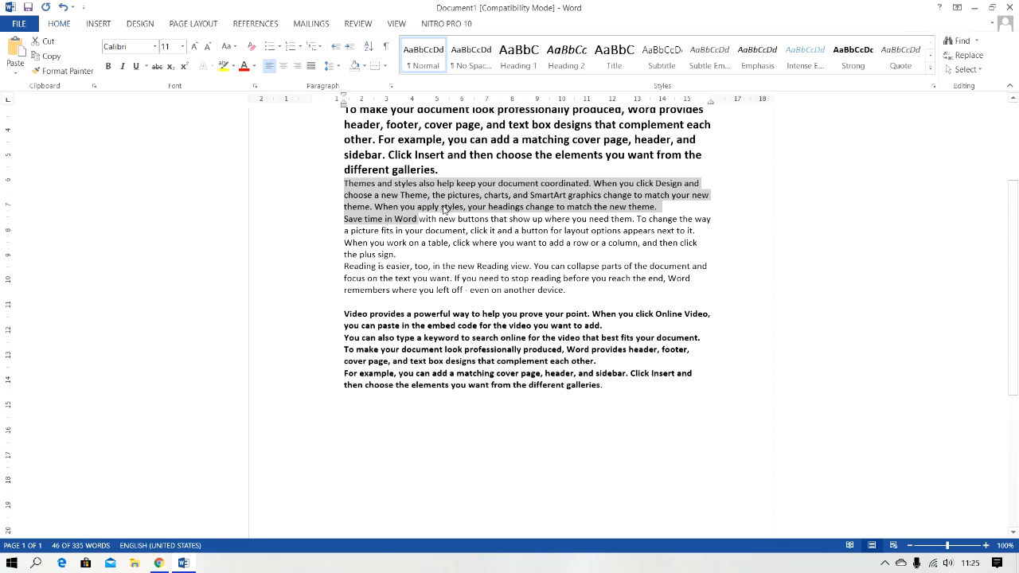
key(ctrl+i)
click(513, 242)
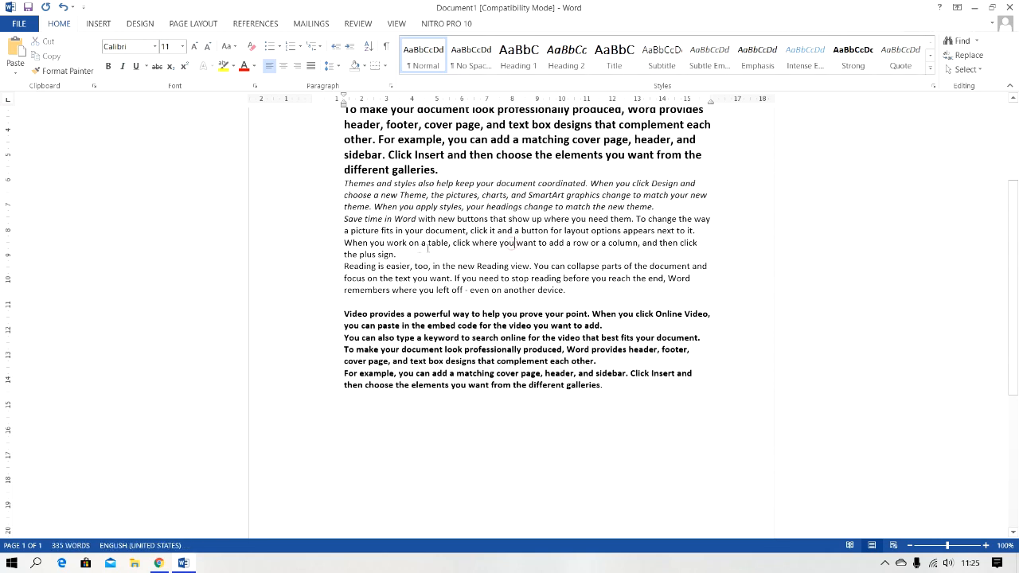
- Italicize the text from "the plus sign." through "where you left off" and enlarge it to 14 pt
drag(343, 254, 465, 290)
key(ctrl+i)
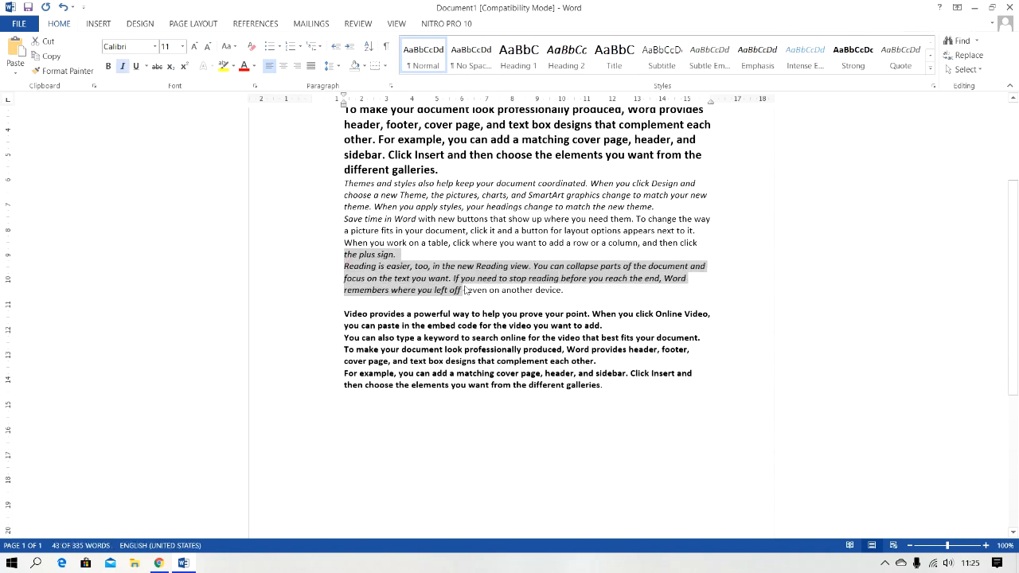
click(194, 46)
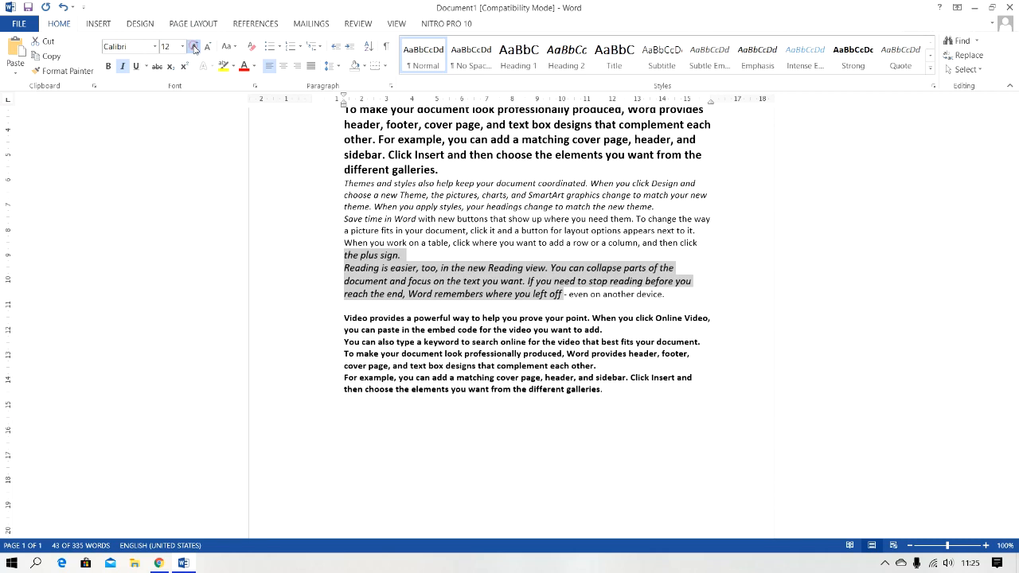
click(193, 47)
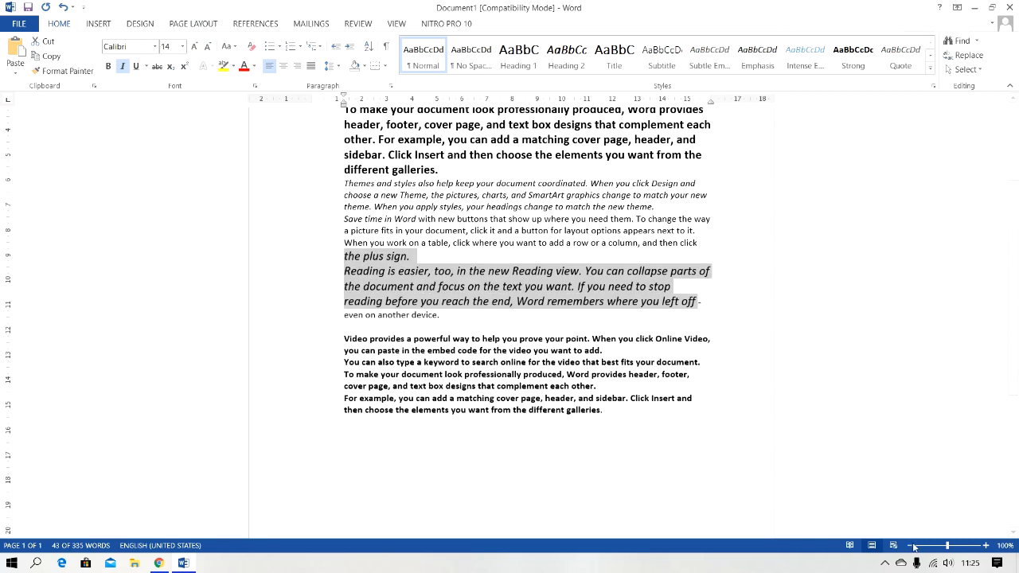
click(985, 545)
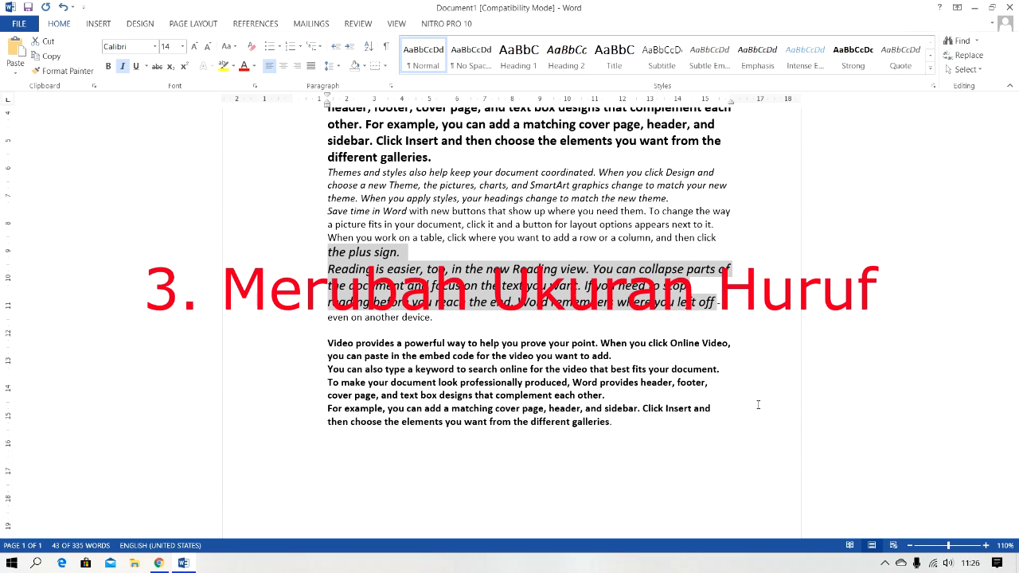
scroll(1017, 297, down, 1)
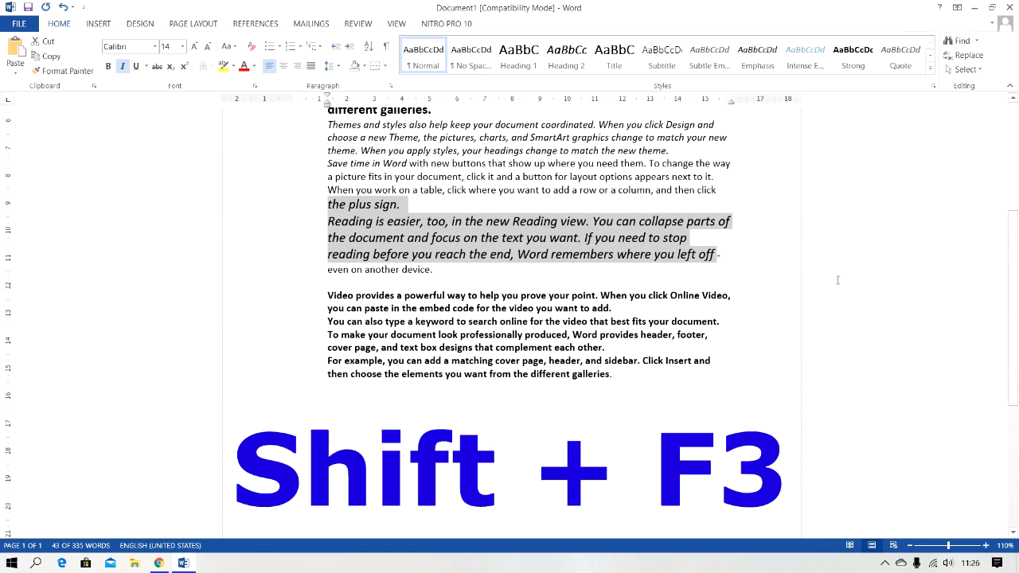
- Cycle the letter case of the first bold paragraph under "Magic random" through uppercase and sentence case, ending in all lowercase
scroll(1016, 411, up, 4)
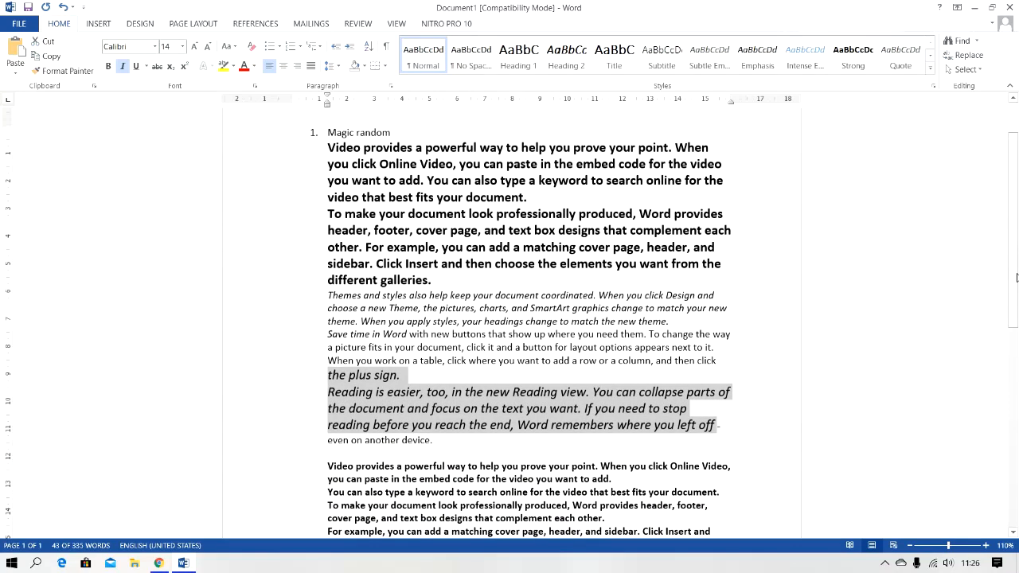
drag(325, 146, 484, 204)
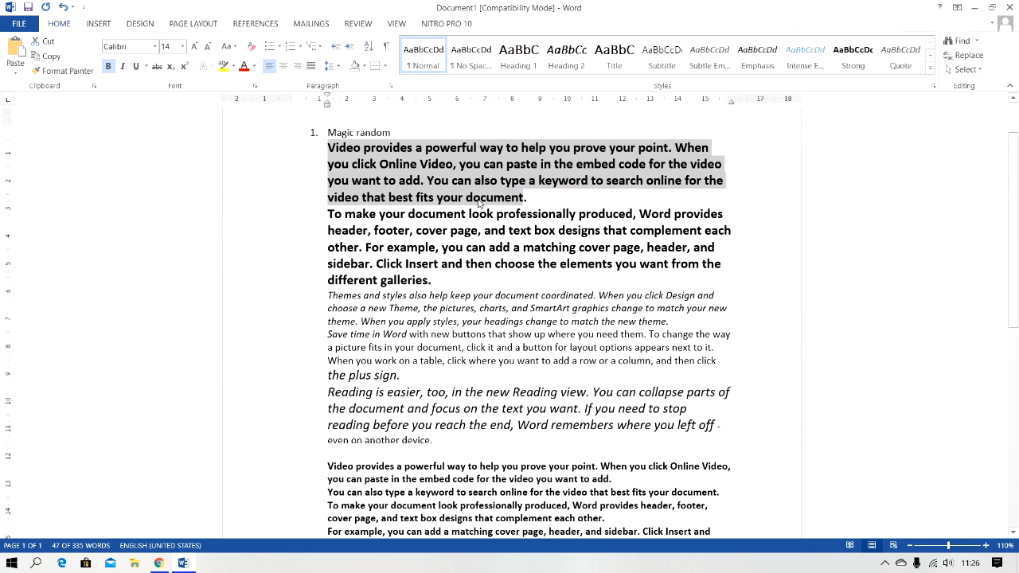
key(shift+F3)
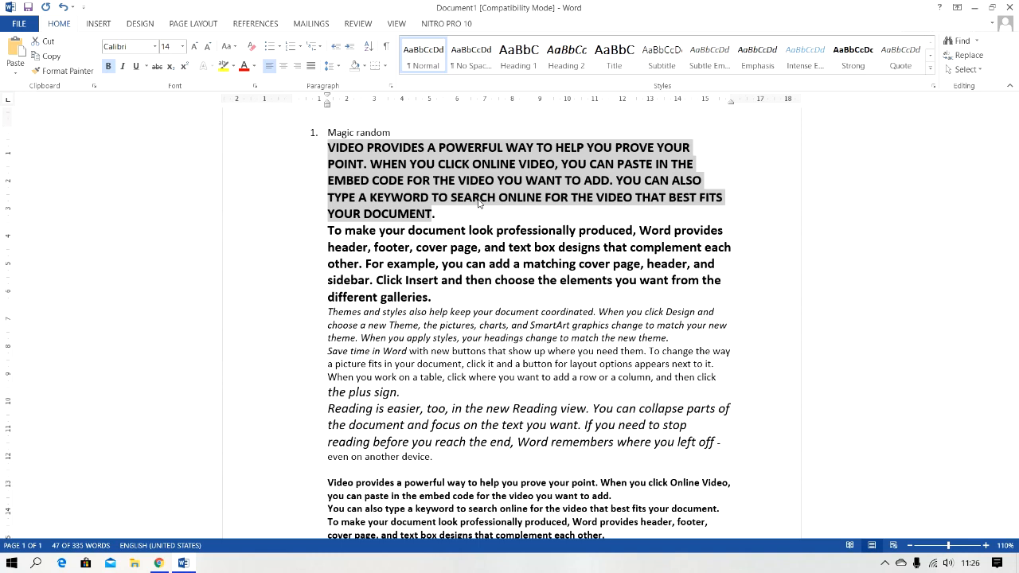
key(shift+F3)
key(shift+F3)
key(shift+F3)
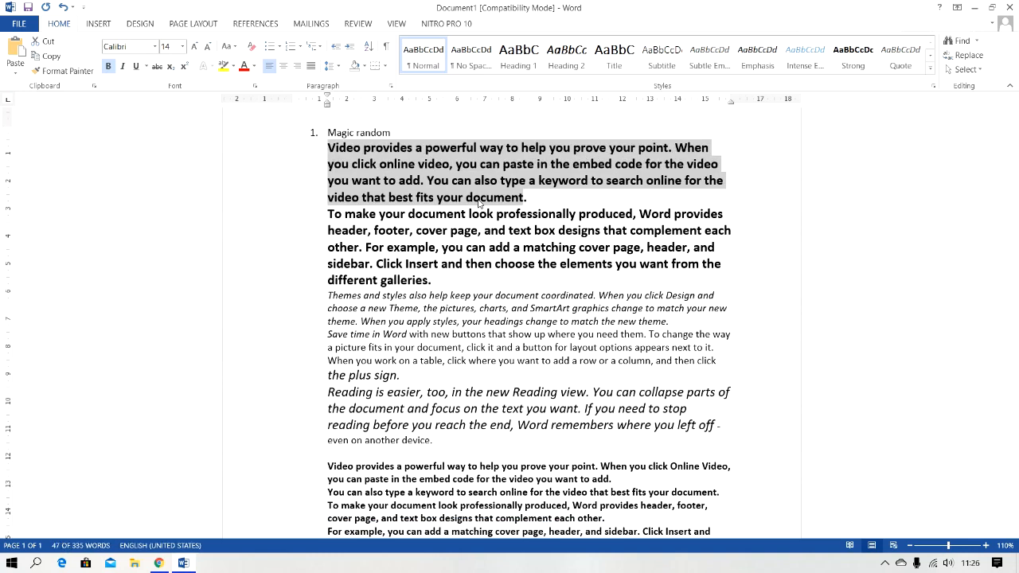
key(shift+F3)
key(shift+F3)
key(shift+F3)
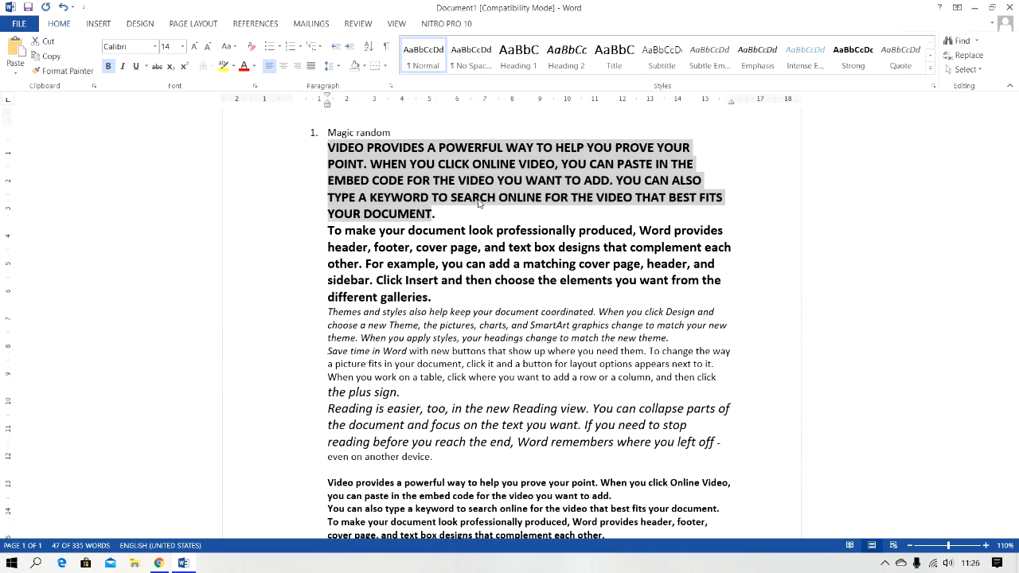
key(shift+F3)
key(shift+F3)
key(shift+F3)
key(shift+F3)
key(shift+F3)
key(shift+F3)
key(shift+F3)
key(shift+F3)
key(shift+F3)
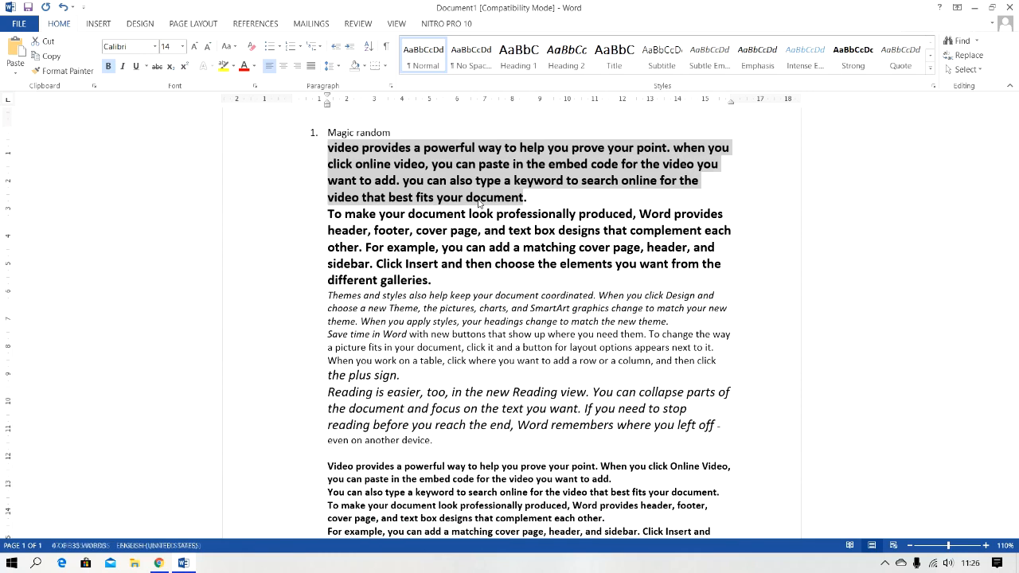
key(shift+F3)
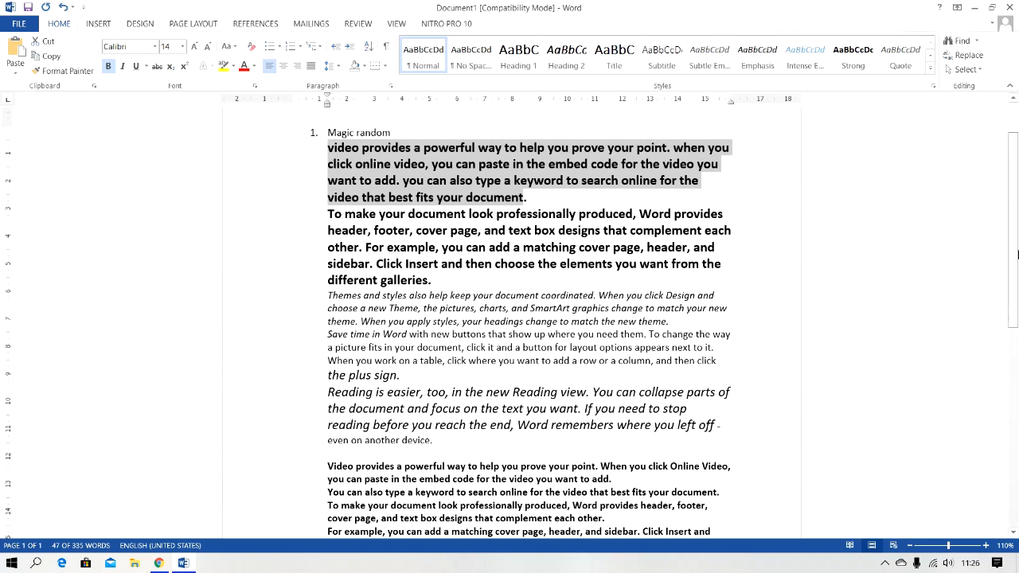
- Replace the whole document's text with sample paragraphs generated by the =rand() formula
scroll(1017, 254, down, 1)
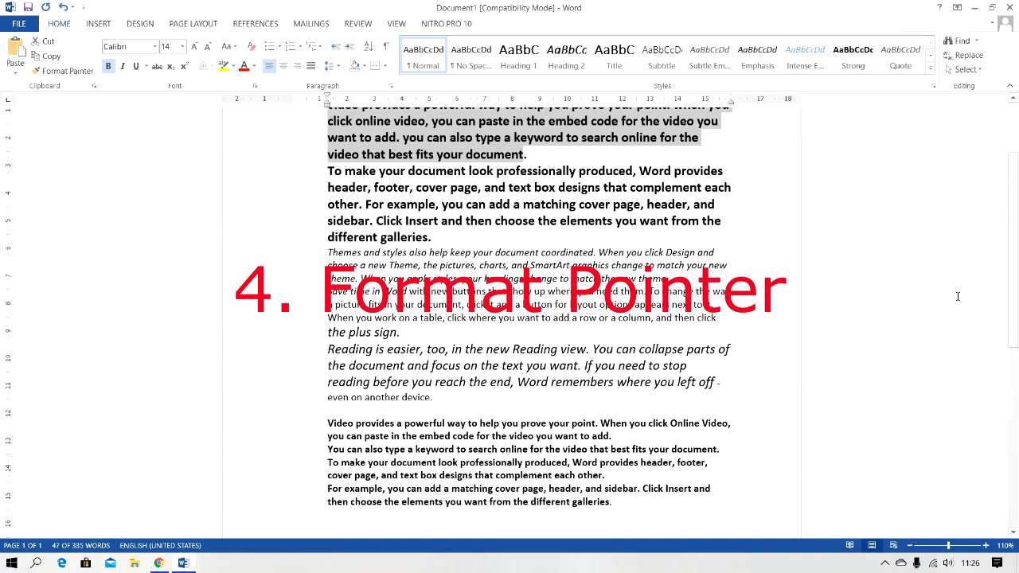
key(ctrl+a)
key(Delete)
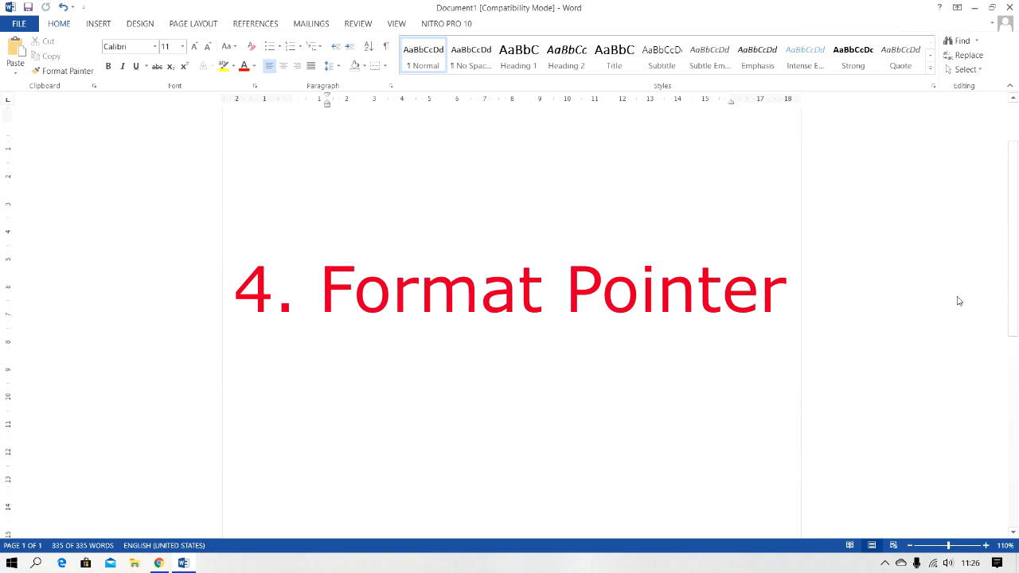
text(=ran)
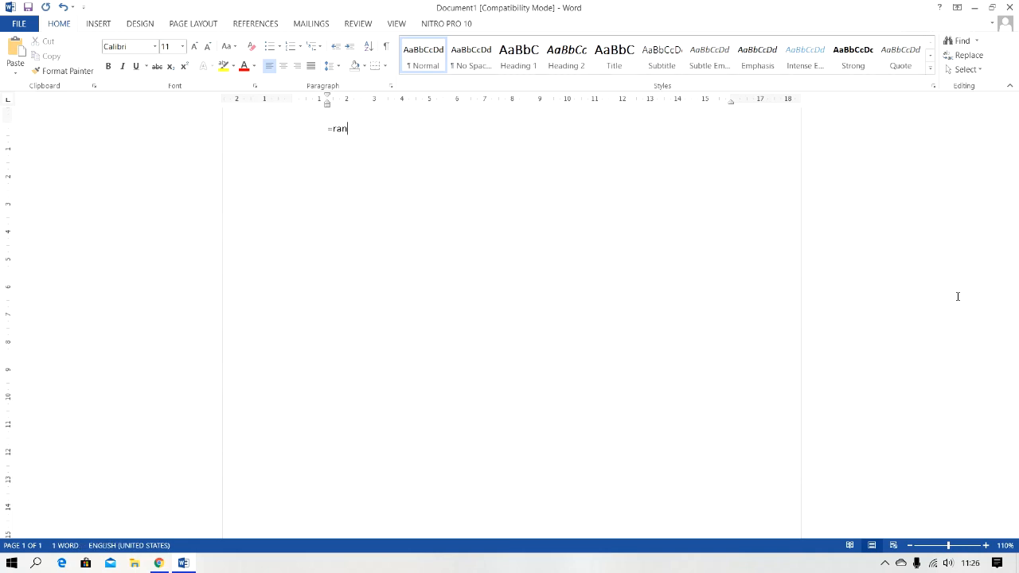
text(d())
key(Return)
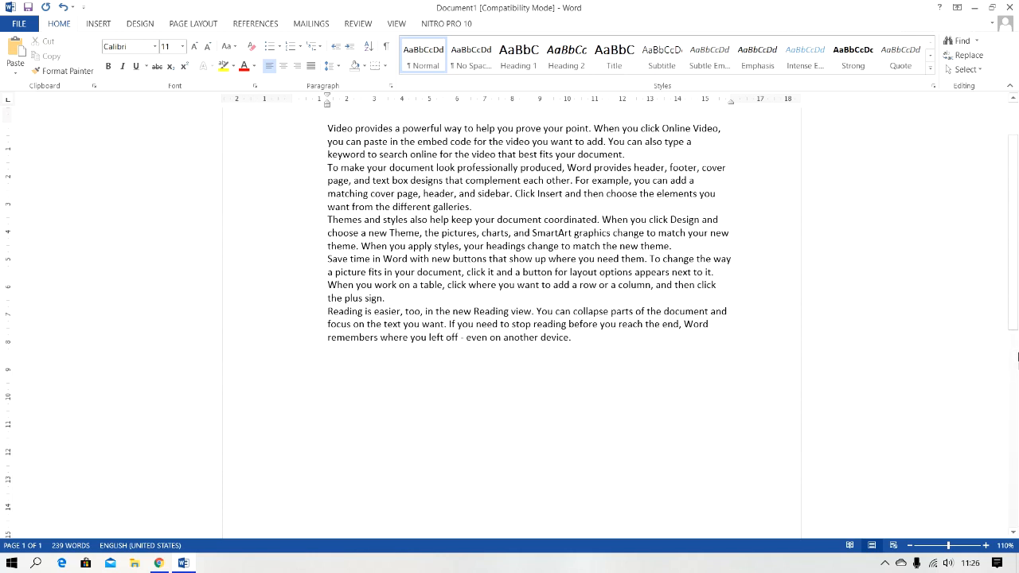
- Indent the whole first paragraph to the 4 cm mark on the ruler
click(985, 545)
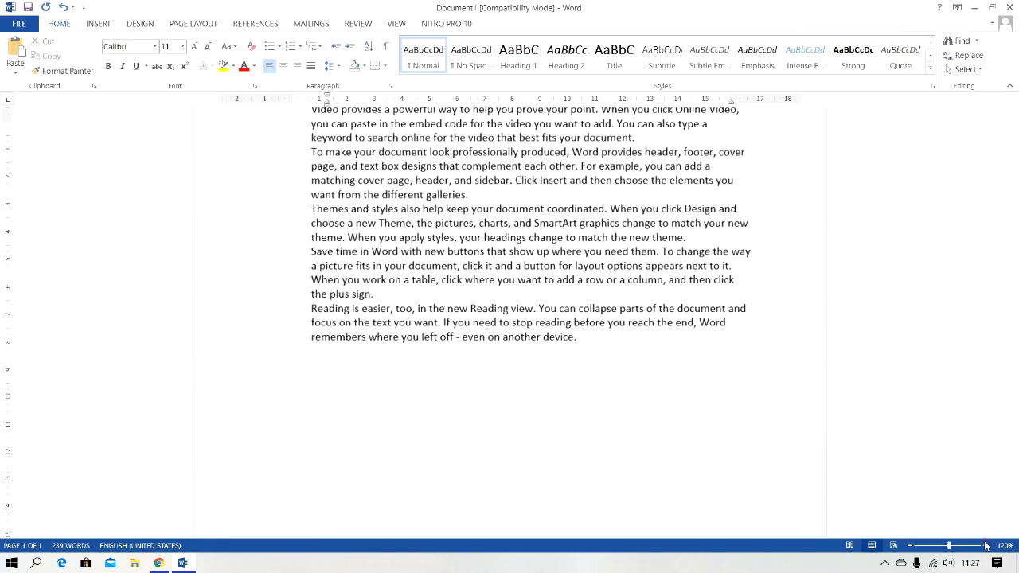
scroll(1017, 283, up, 2)
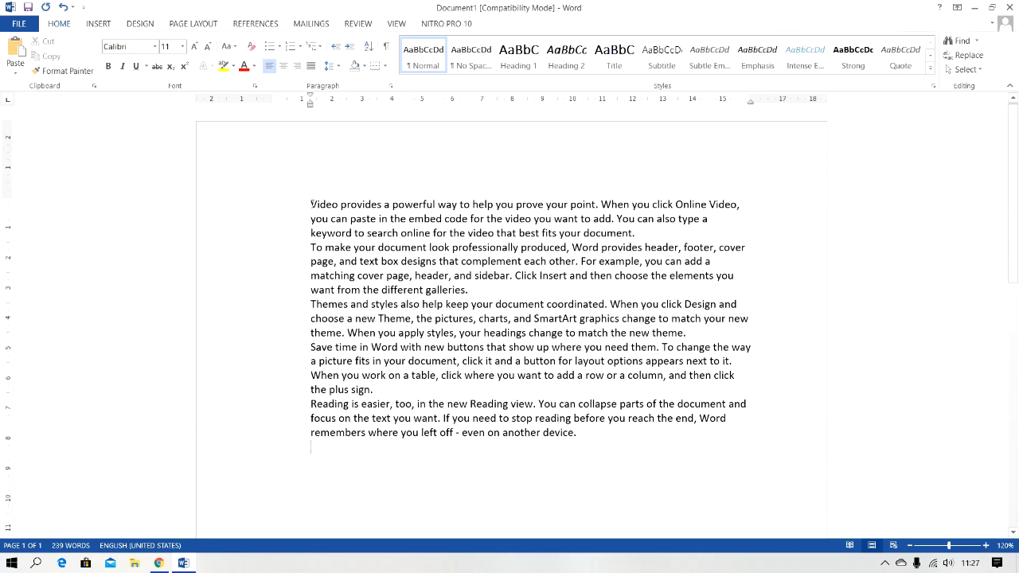
drag(312, 205, 474, 291)
click(322, 214)
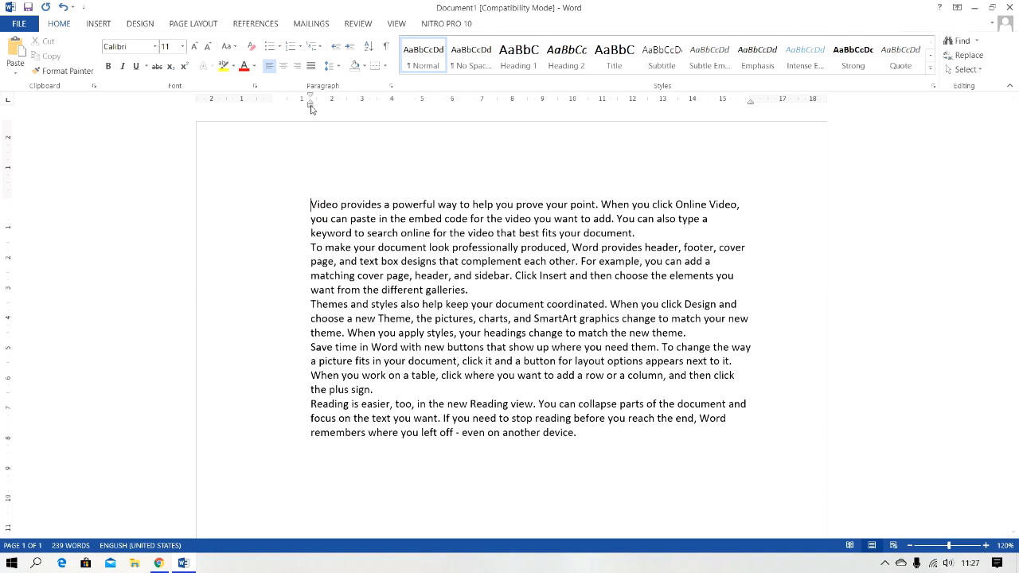
drag(310, 104, 397, 117)
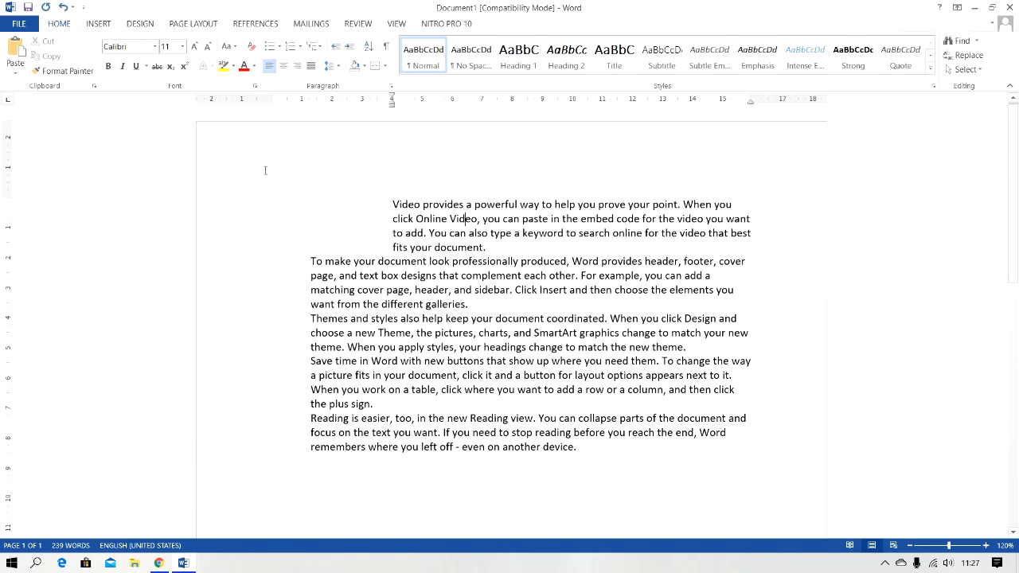
- Copy the first paragraph's indentation onto the three paragraphs below it with Format Painter
click(77, 72)
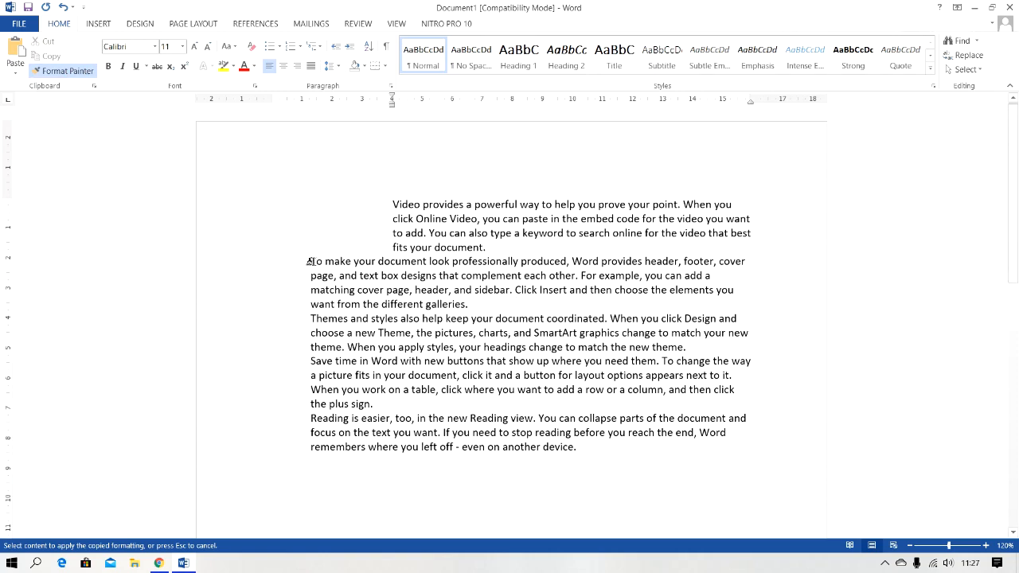
mouse_move(306, 261)
mouse_down()
mouse_move(398, 291)
mouse_move(464, 345)
mouse_move(541, 375)
mouse_move(475, 398)
mouse_up()
text(your document look professionally produced, Word provides header, footer, cover page, and text box buttons that show up where you need them. To change the way a picture fits in your document, click it and a button for layout options appears next to it. When you work on a table, click where you want to add a row or a column, and then click the plus sign. Reading is easier, too, in the new Reading view. You can collapse parts of the document and focus on the text you want. If you need to stop reading before you reach the end, Word remembers where you left off - even on another device. designs that complement each other. For example, you can add a matching cover page, header, and sidebar. Click Insert and then choose the elements you want from the different galleries. Themes and styles also help)
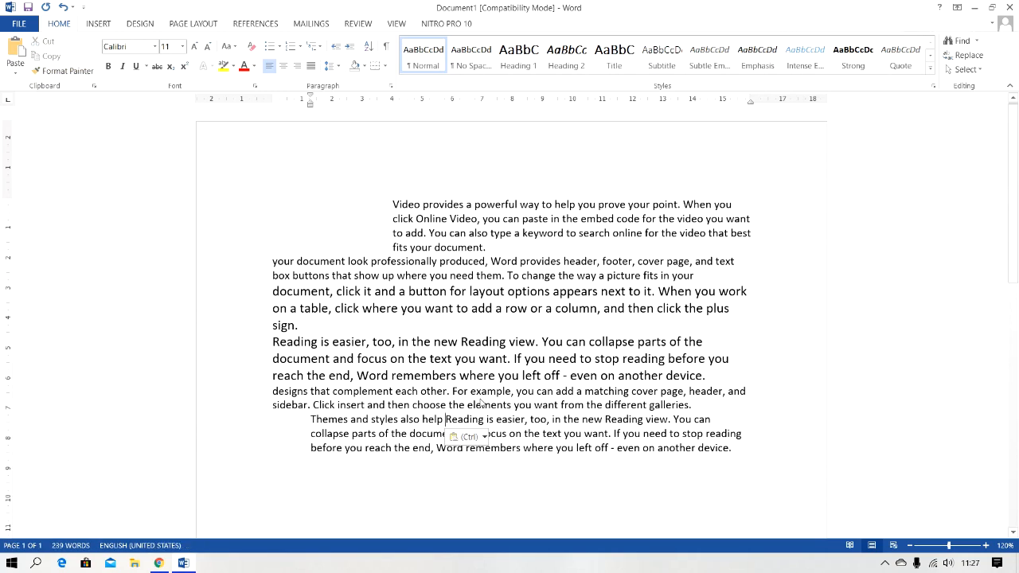
- Undo the accidental text rearrangement, the copied paragraph formatting and the first paragraph's indent
key(ctrl+z)
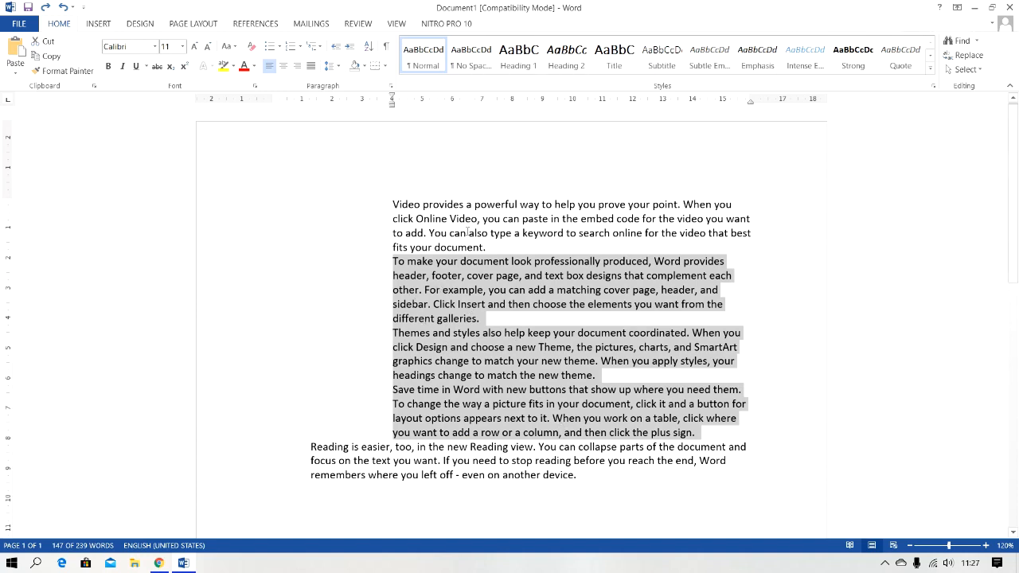
key(ctrl+z)
key(ctrl+z)
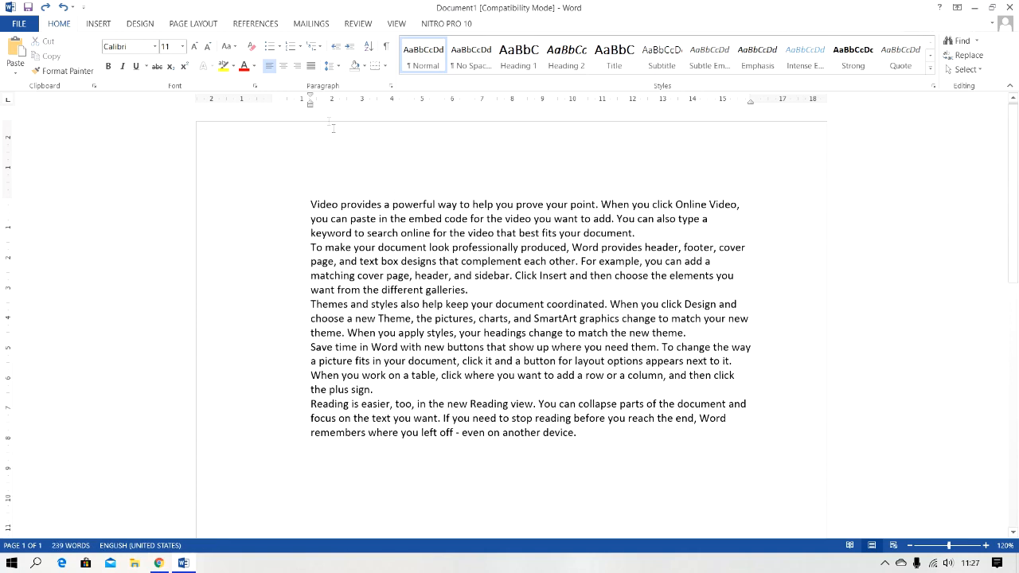
- Set the first paragraph's left indent to about 2.5 cm and its right indent to 11 cm on the ruler
drag(310, 105, 346, 114)
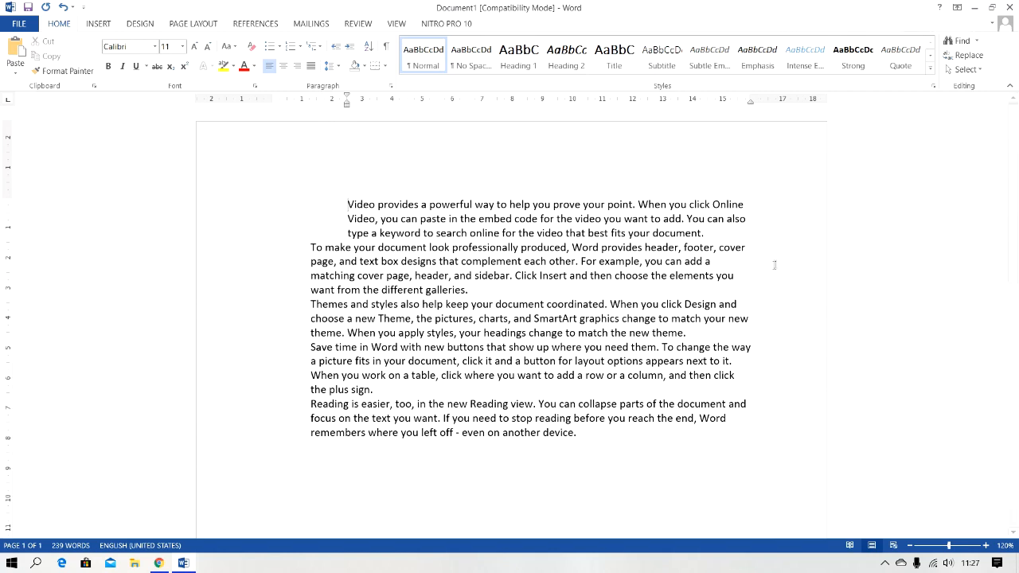
drag(750, 102, 603, 106)
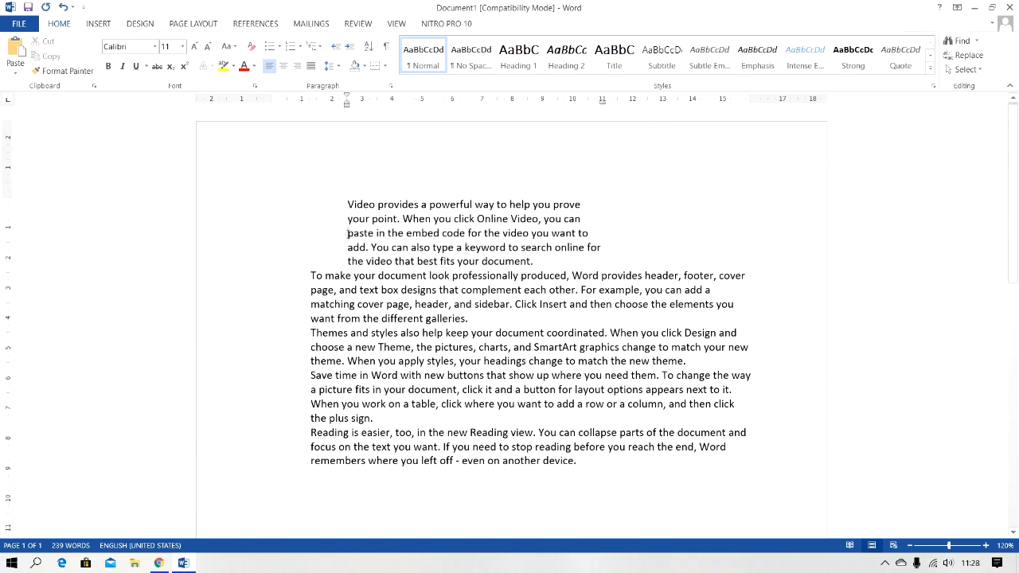
- Increase the first paragraph's left indent to about 5 cm on the ruler
key(Tab)
key(Tab)
key(Tab)
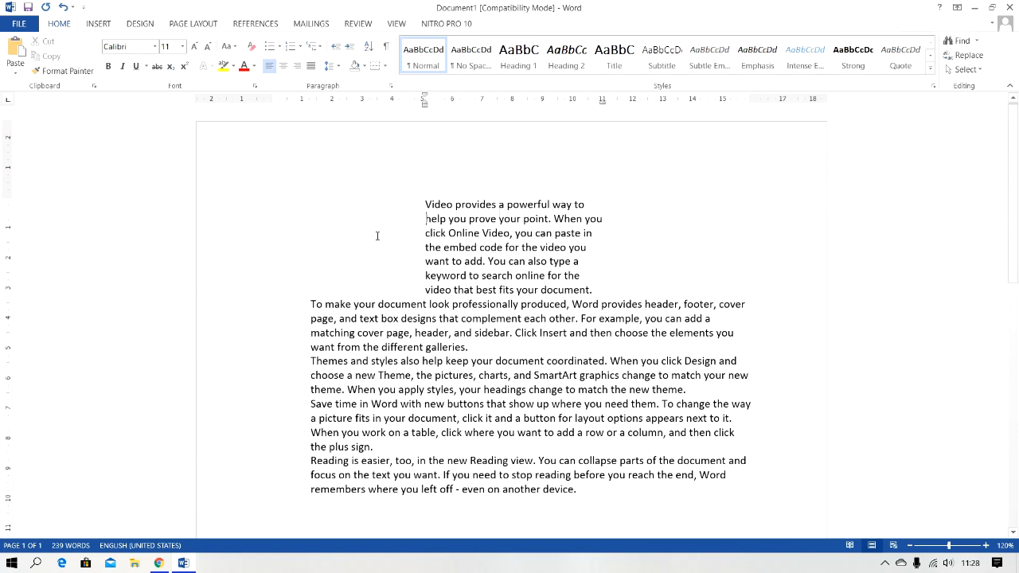
- Apply the first paragraph's left and right indents to the four paragraphs below it with Format Painter
click(480, 233)
click(63, 70)
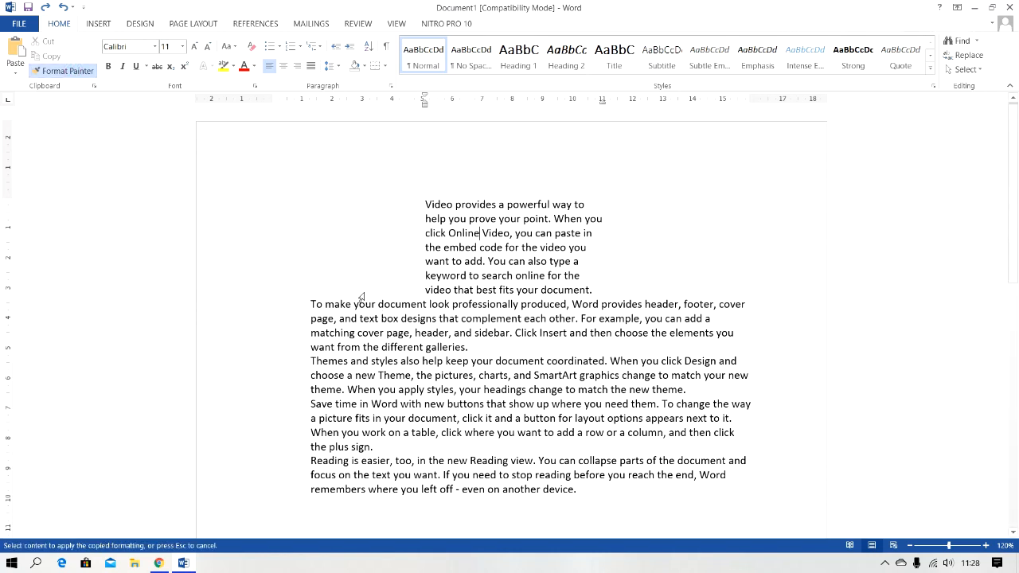
click(304, 301)
mouse_move(310, 304)
mouse_down()
mouse_move(751, 406)
mouse_move(514, 461)
mouse_move(578, 491)
mouse_up()
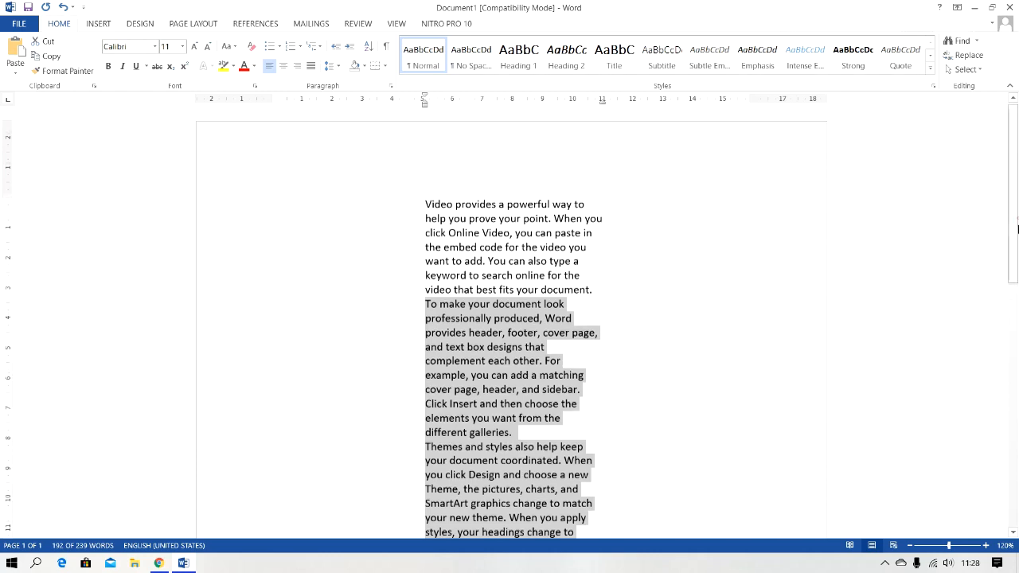
scroll(1017, 230, down, 3)
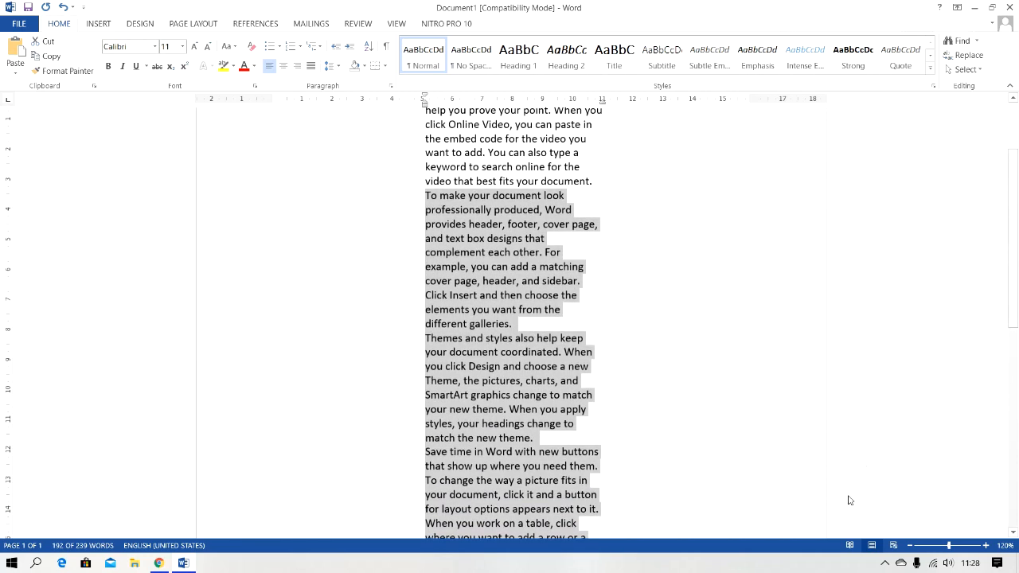
click(884, 563)
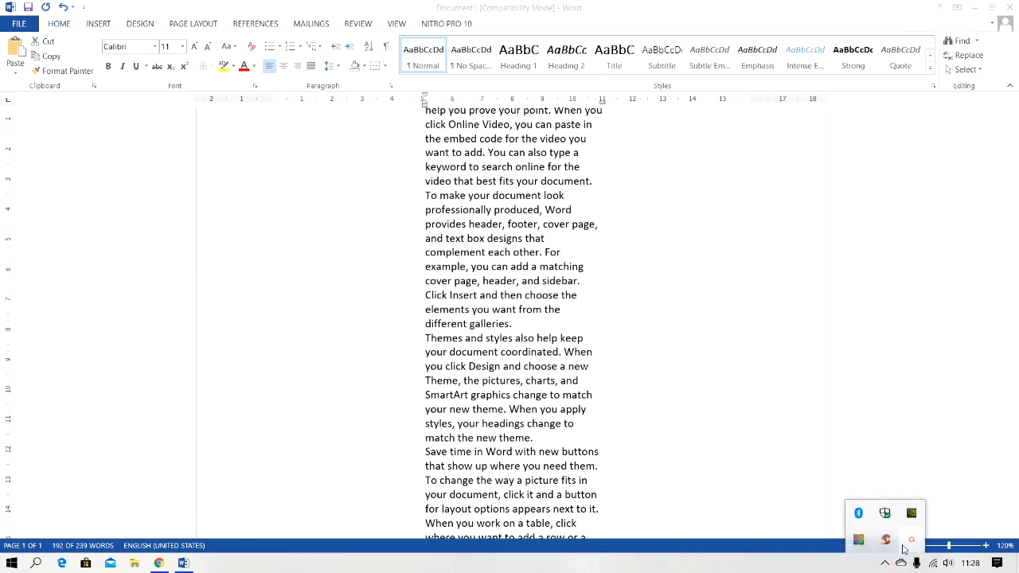
click(909, 542)
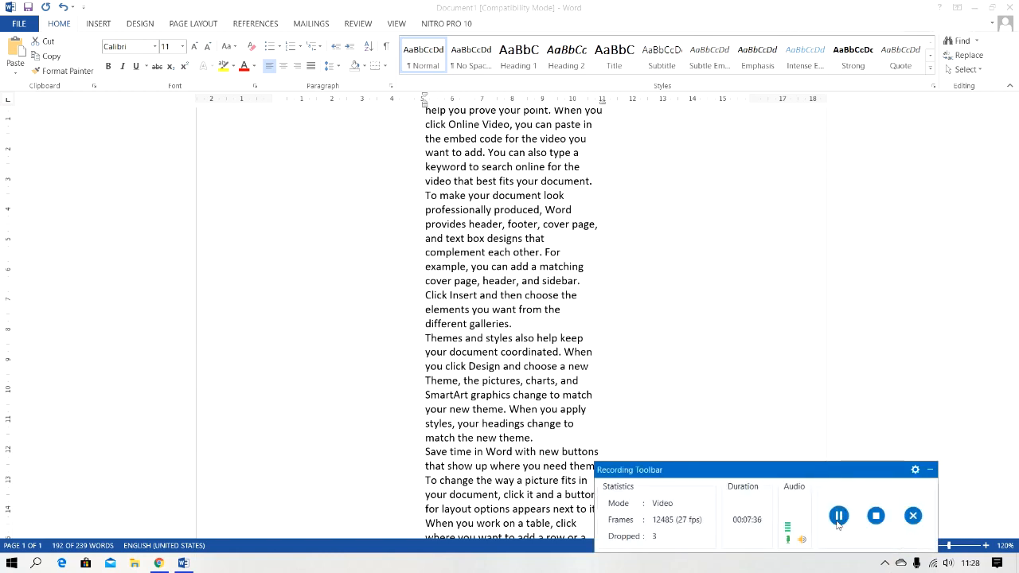
click(928, 469)
- Undo the formatting copied to the four lower paragraphs and the first paragraph's extra left indentation
key(ctrl+z)
key(ctrl+z)
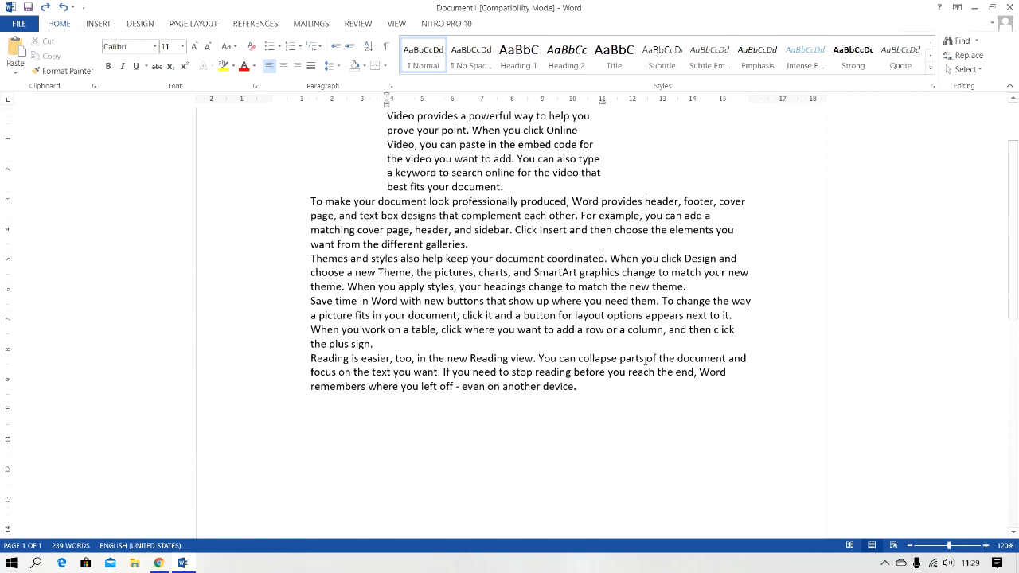
key(ctrl+z)
key(ctrl+z)
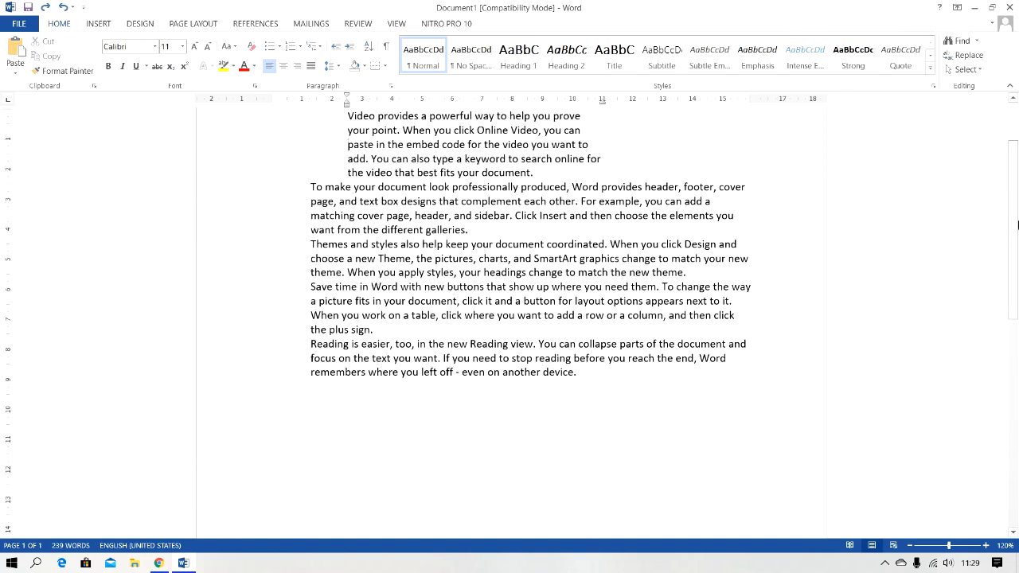
scroll(1017, 177, up, 2)
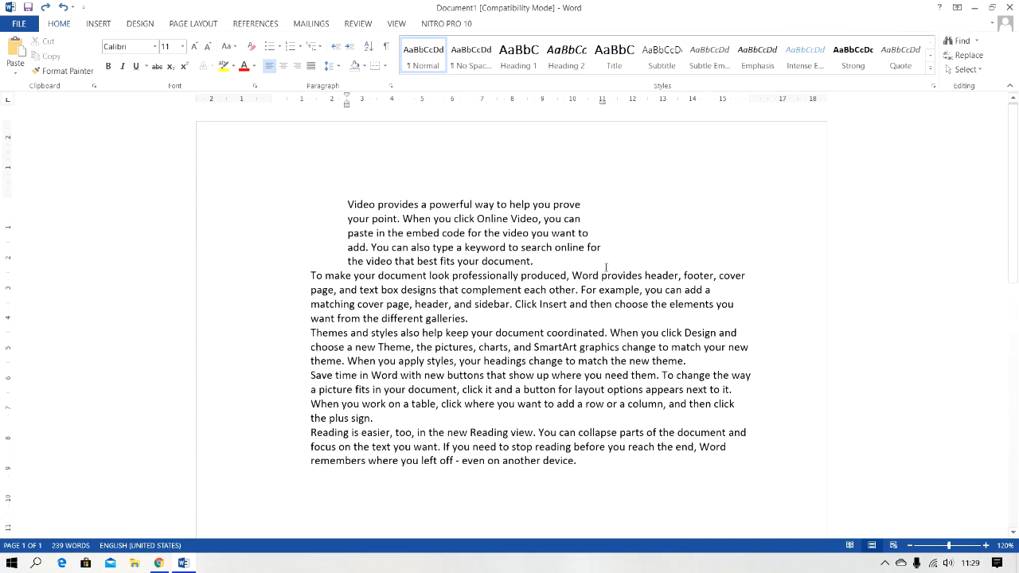
- Undo the first paragraph's right indent, and copy its paragraph formatting onto the four paragraphs below it
key(ctrl+z)
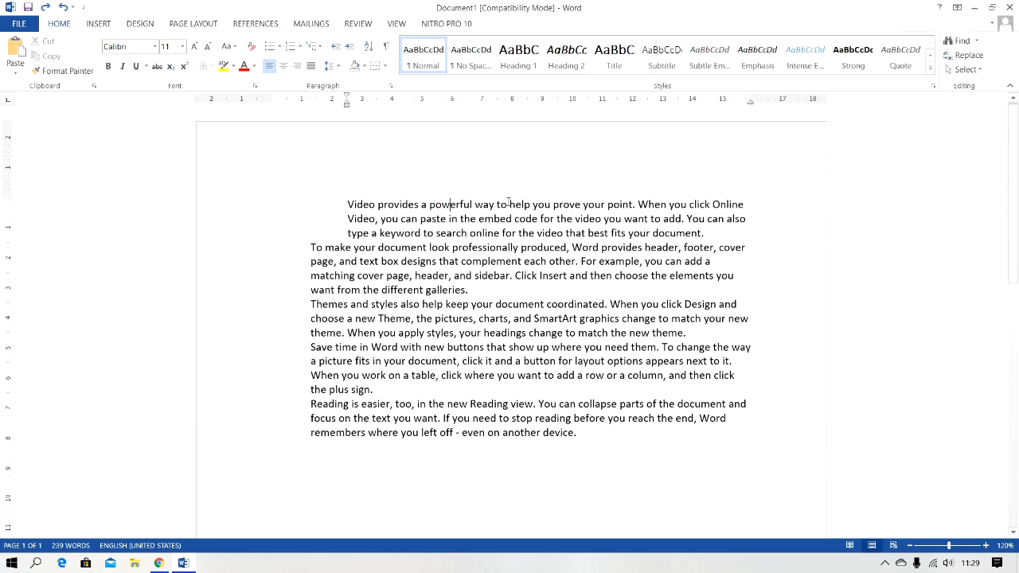
key(ctrl+shift+c)
drag(311, 246, 566, 428)
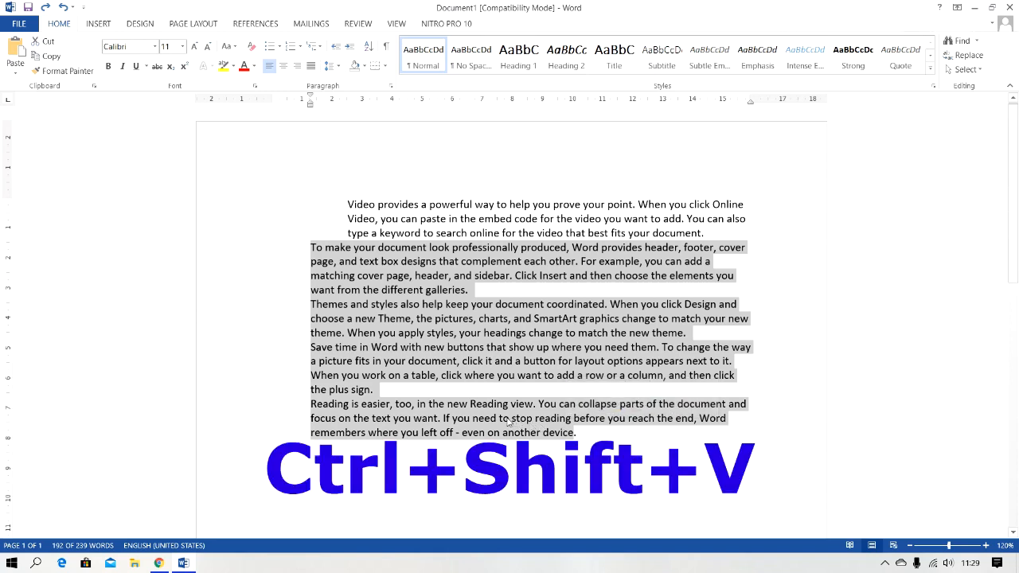
key(ctrl+shift+v)
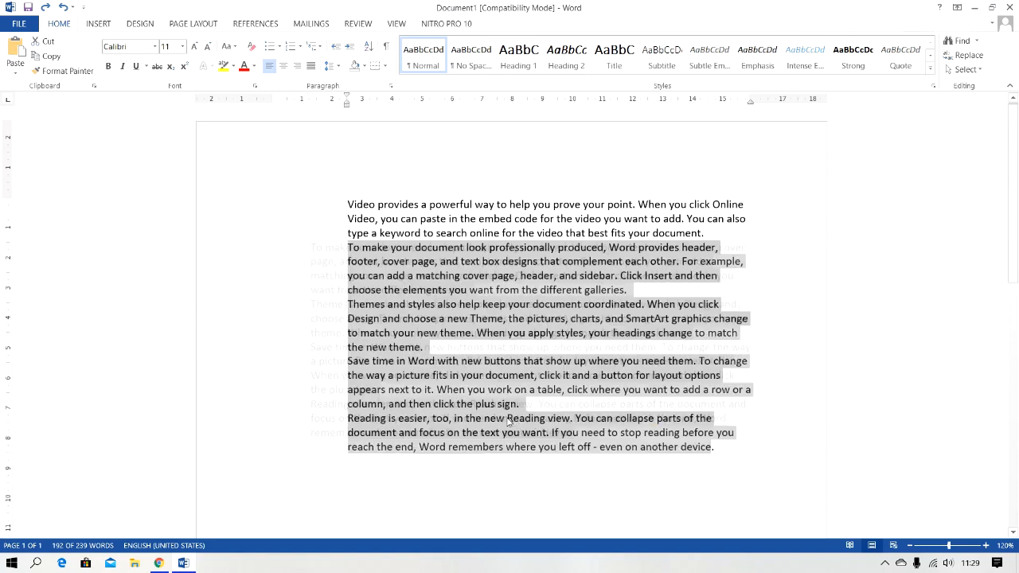
click(565, 389)
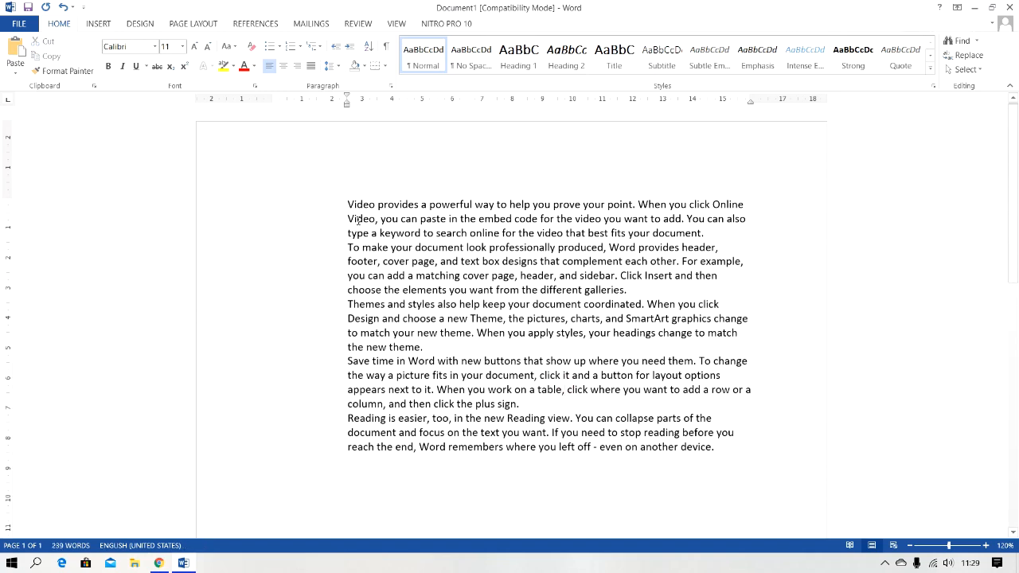
click(689, 332)
drag(1014, 236, 1011, 286)
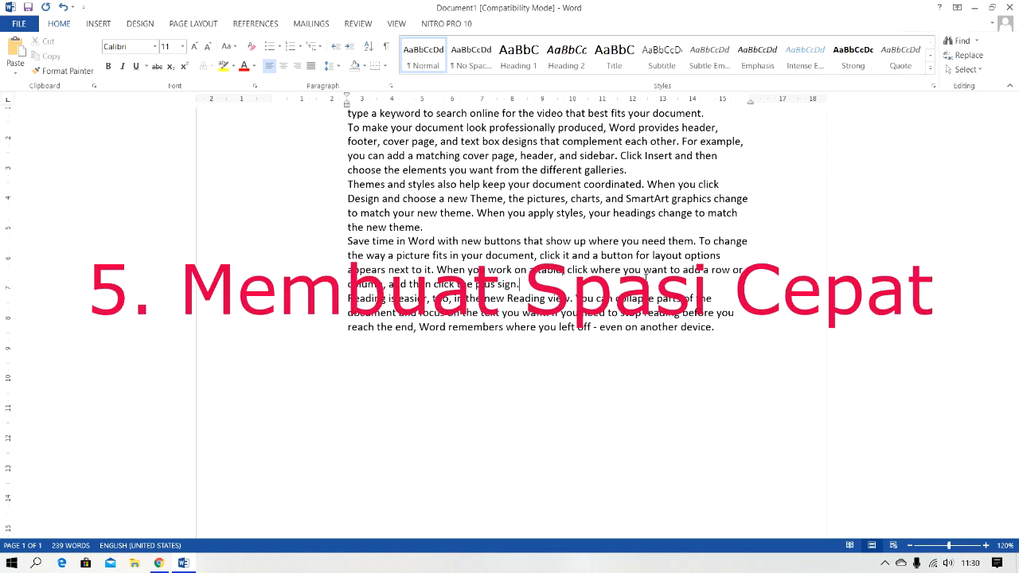
- Set double line spacing on all five paragraphs of the document
drag(1017, 302, 1017, 288)
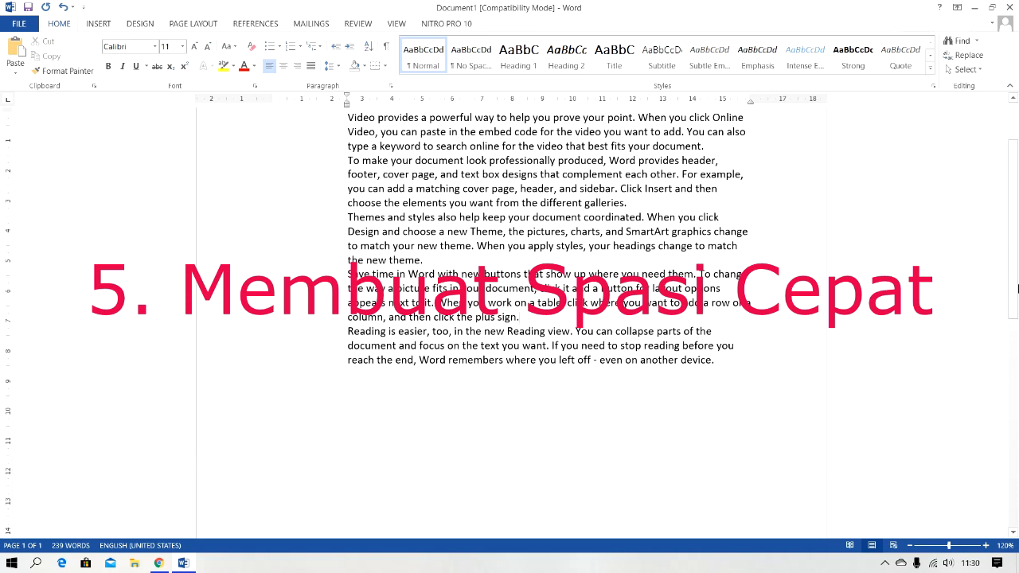
drag(1017, 237, 1017, 211)
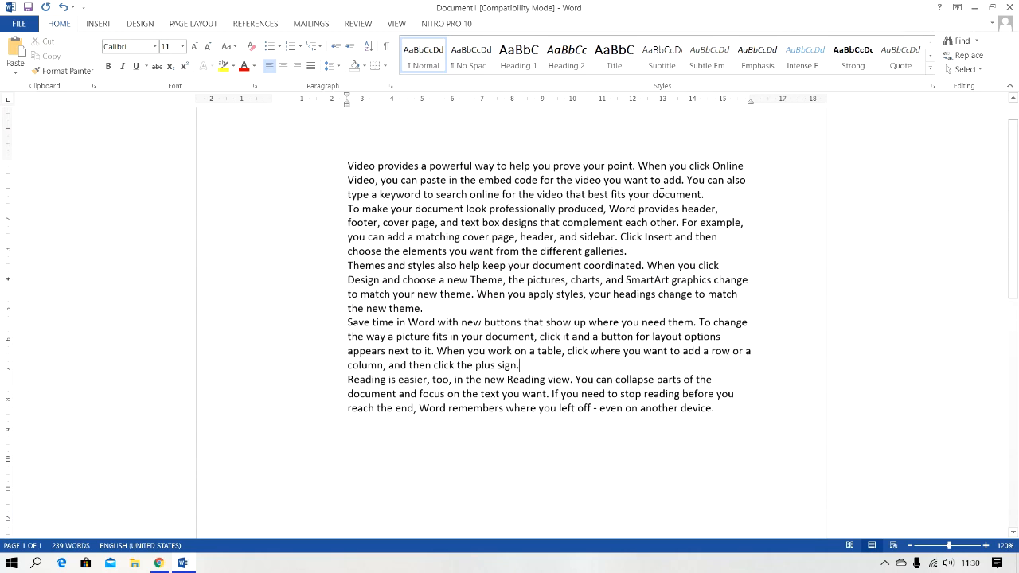
drag(1015, 218, 1015, 196)
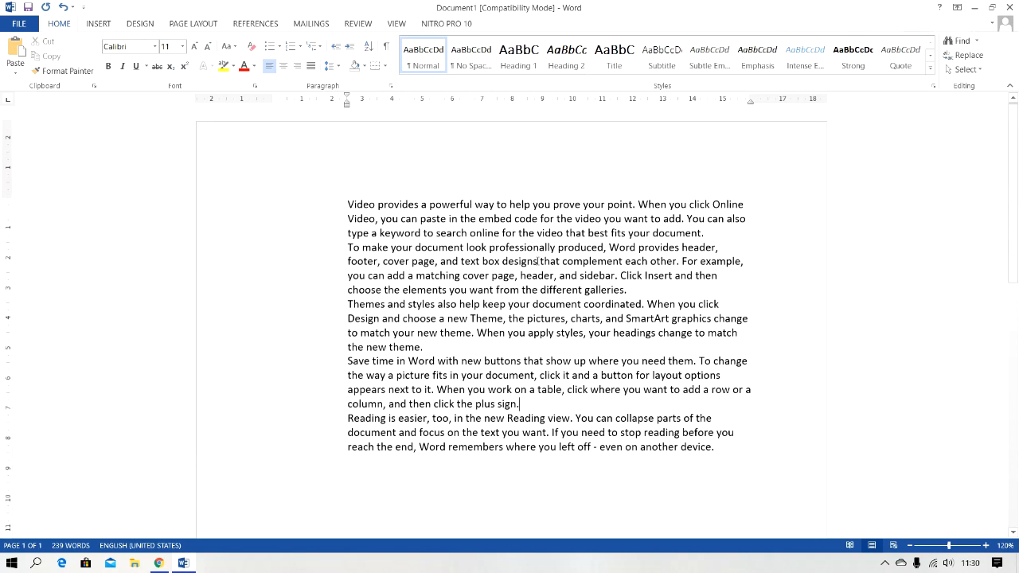
click(727, 450)
drag(727, 451, 348, 203)
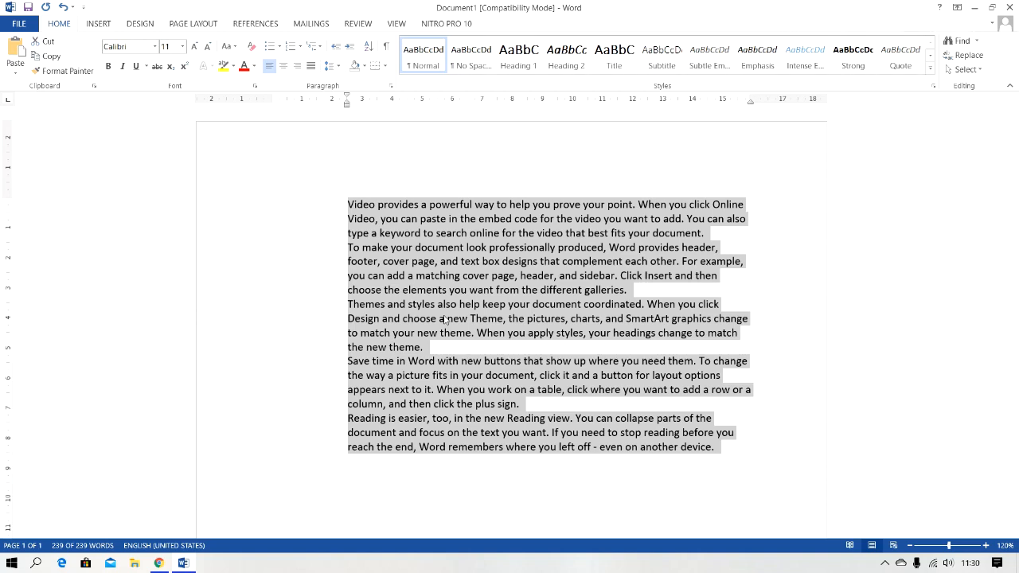
key(ctrl+2)
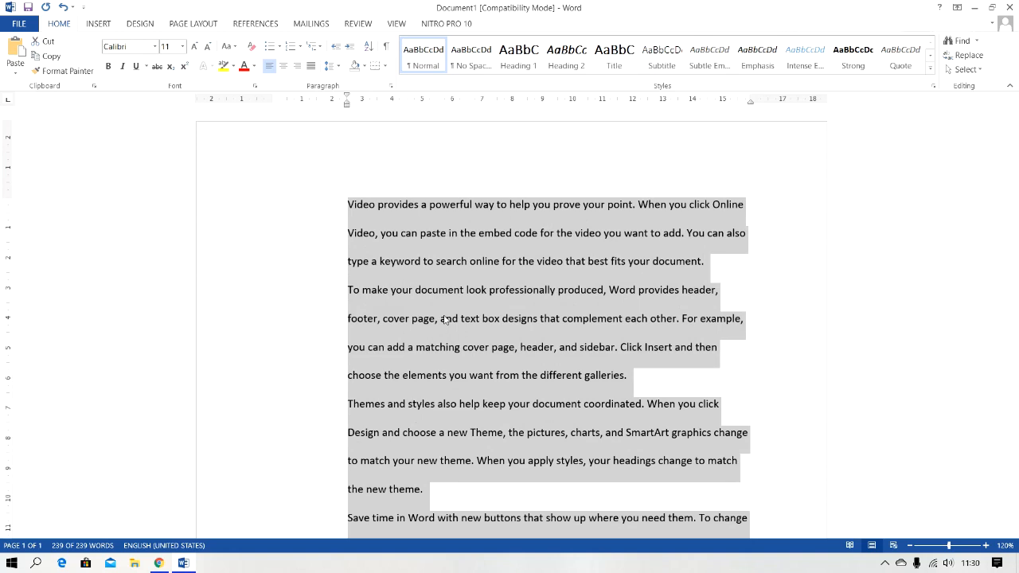
- Change the selected text to 1.5 line spacing, try single and double spacing, and return it to 1.5
scroll(1016, 252, down, 1)
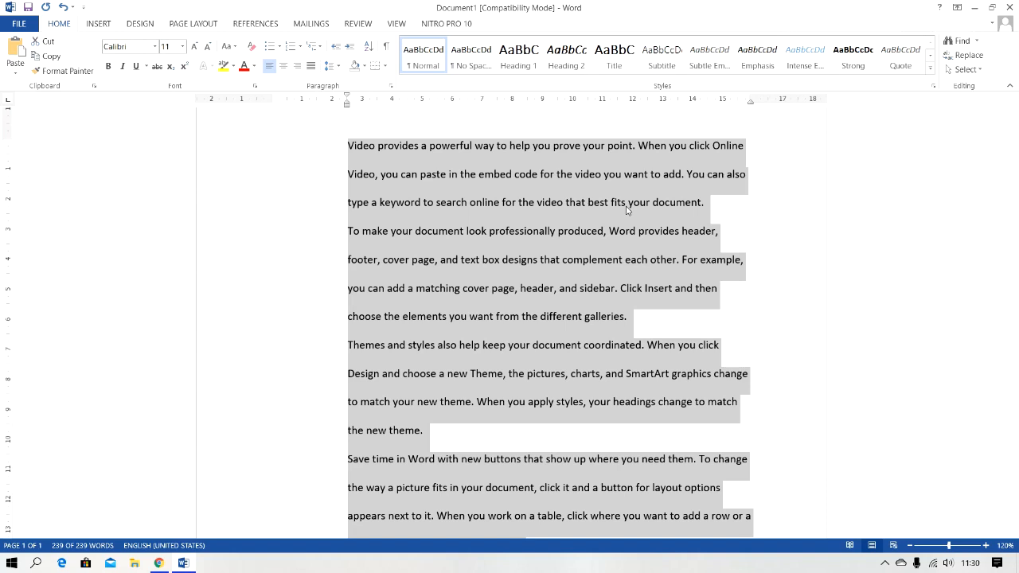
key(ctrl+5)
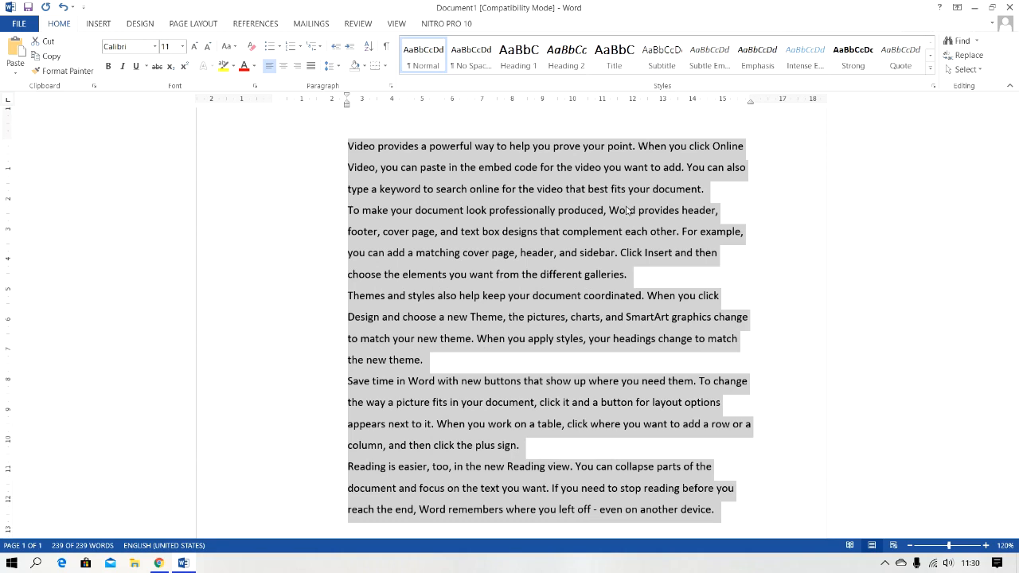
key(ctrl+1)
key(ctrl+2)
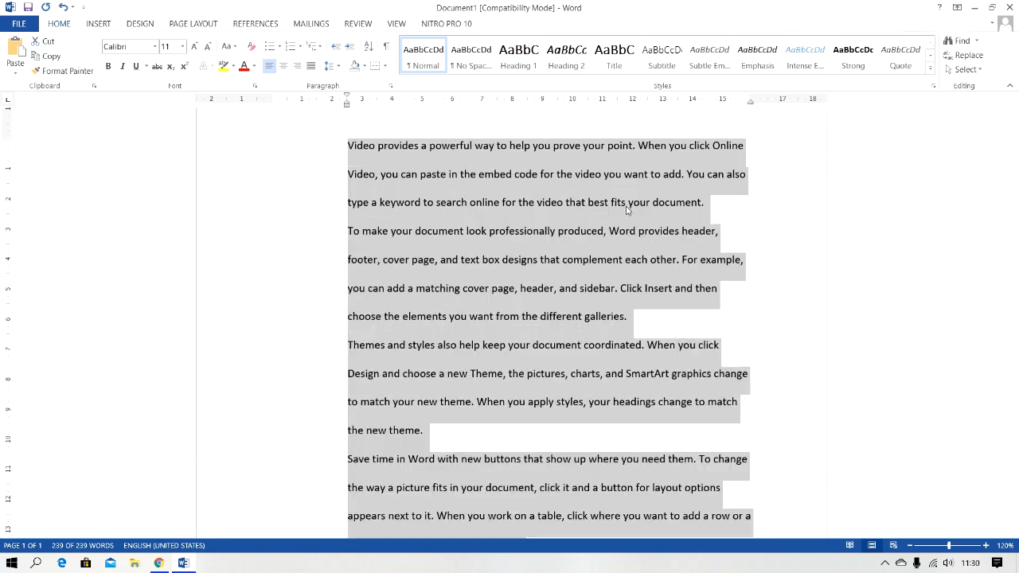
key(ctrl+5)
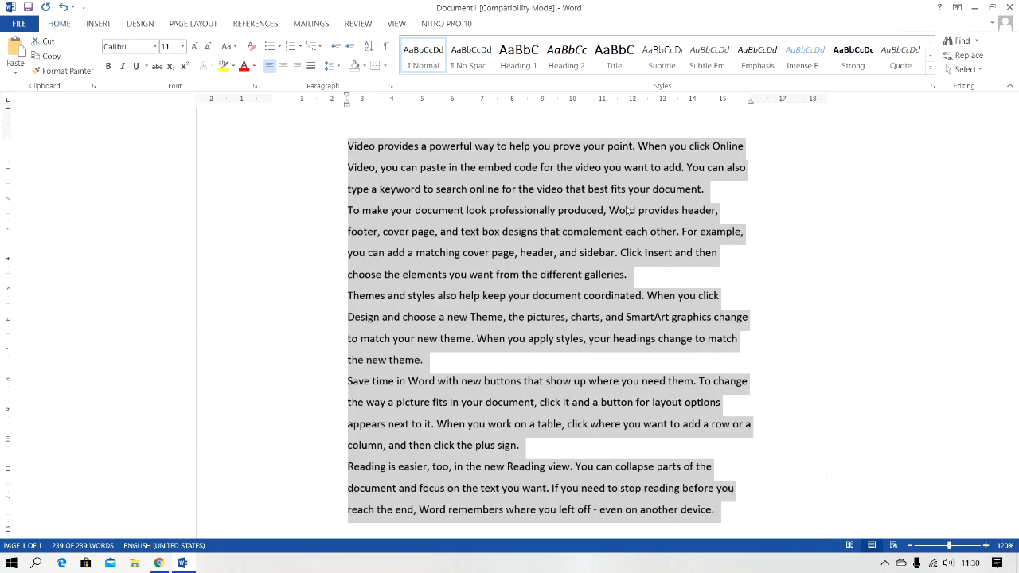
click(745, 265)
- Set the line spacing of the second through fifth paragraphs to 1.15
scroll(294, 221, down, 1)
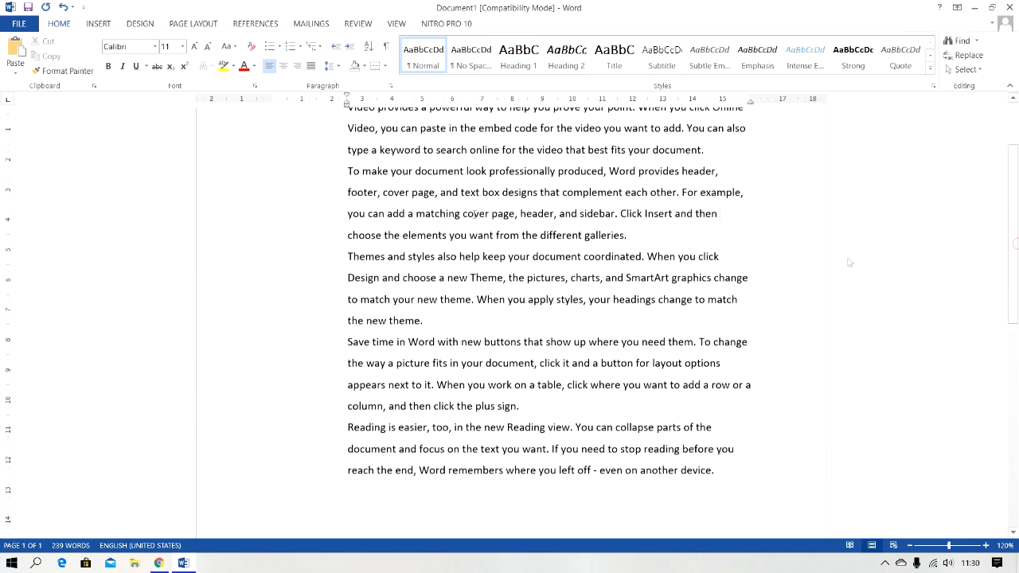
drag(348, 177, 654, 430)
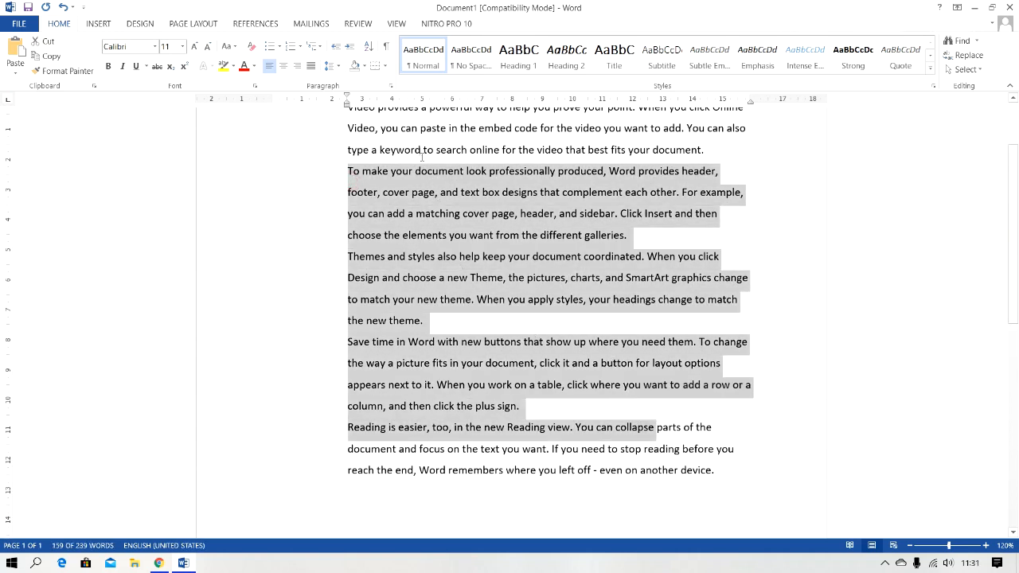
click(341, 68)
click(341, 68)
click(341, 69)
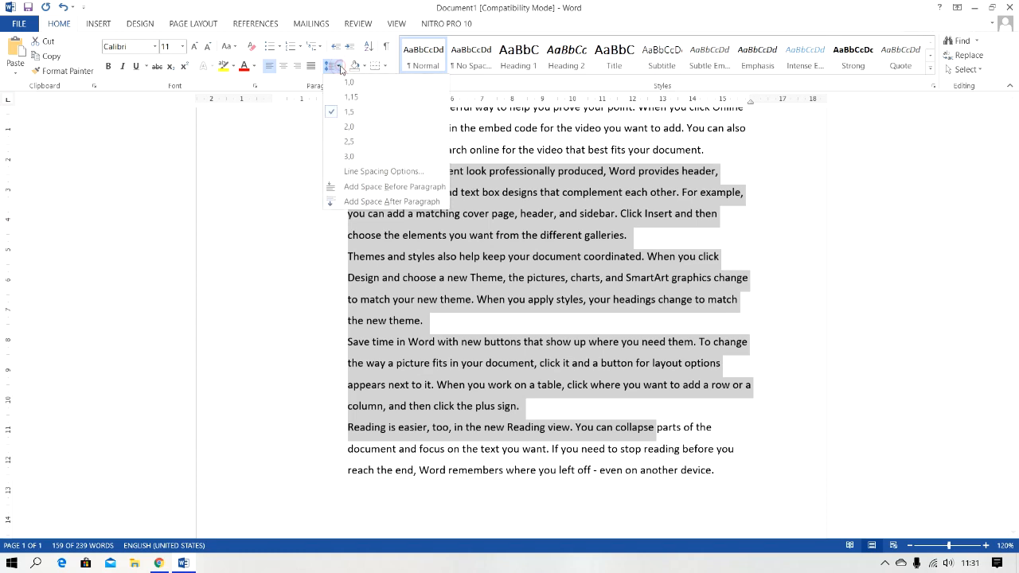
click(371, 98)
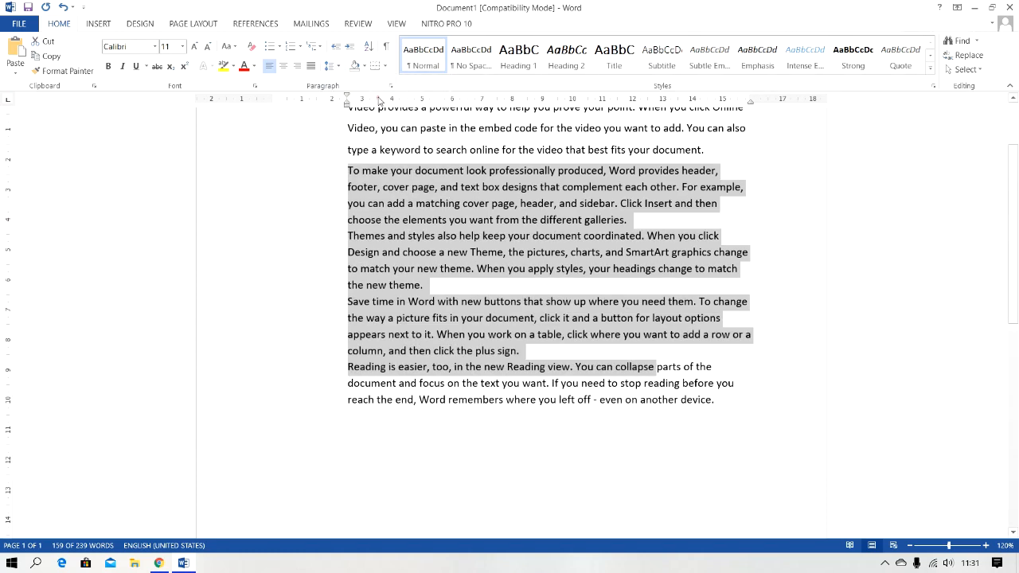
click(471, 252)
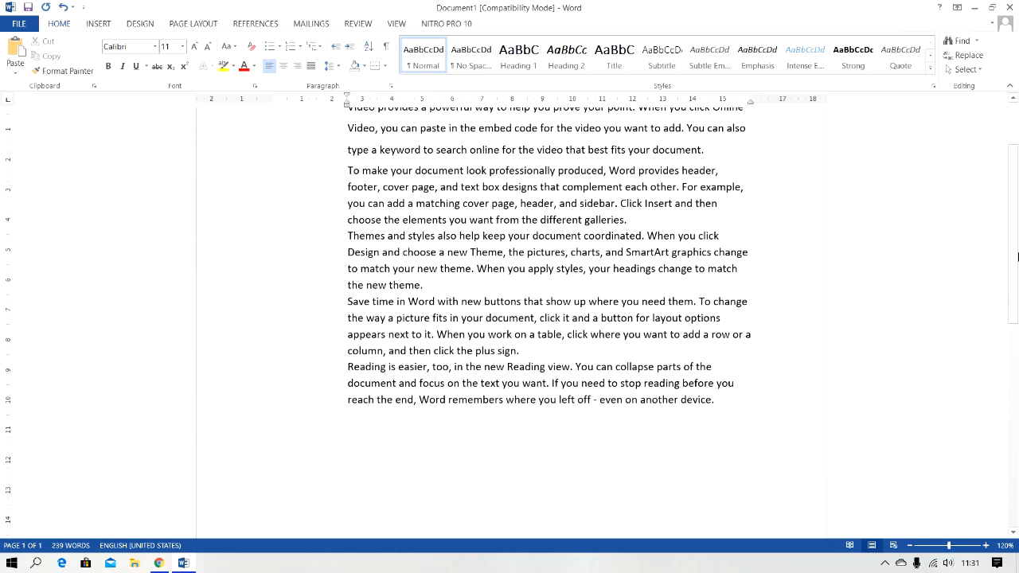
- Insert the word "Indonesia" directly before "Video" at the start of the first paragraph
scroll(1016, 194, up, 2)
scroll(1017, 193, up, 1)
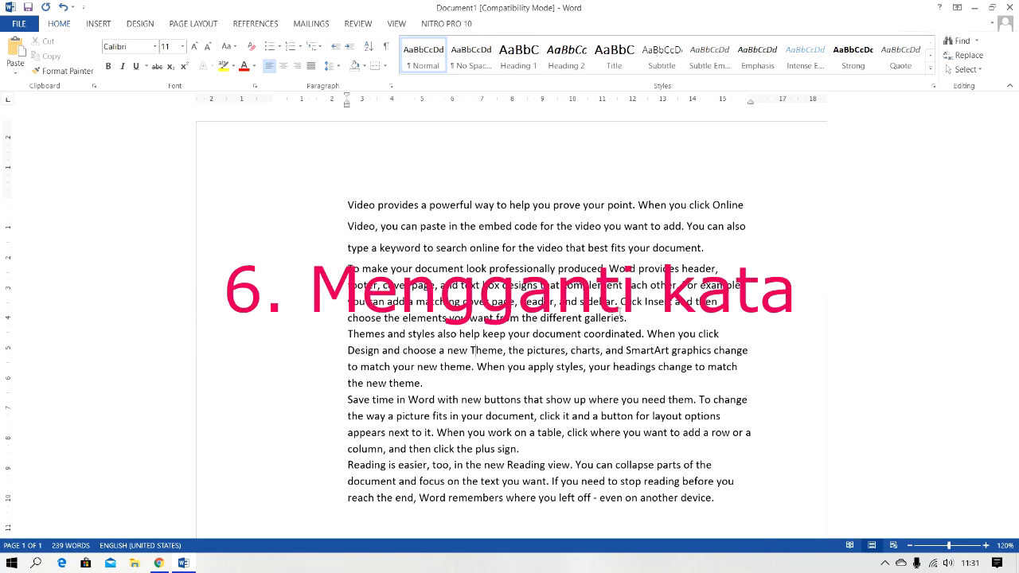
mouse_move(1016, 199)
mouse_down()
mouse_move(1017, 226)
mouse_move(1017, 212)
mouse_up()
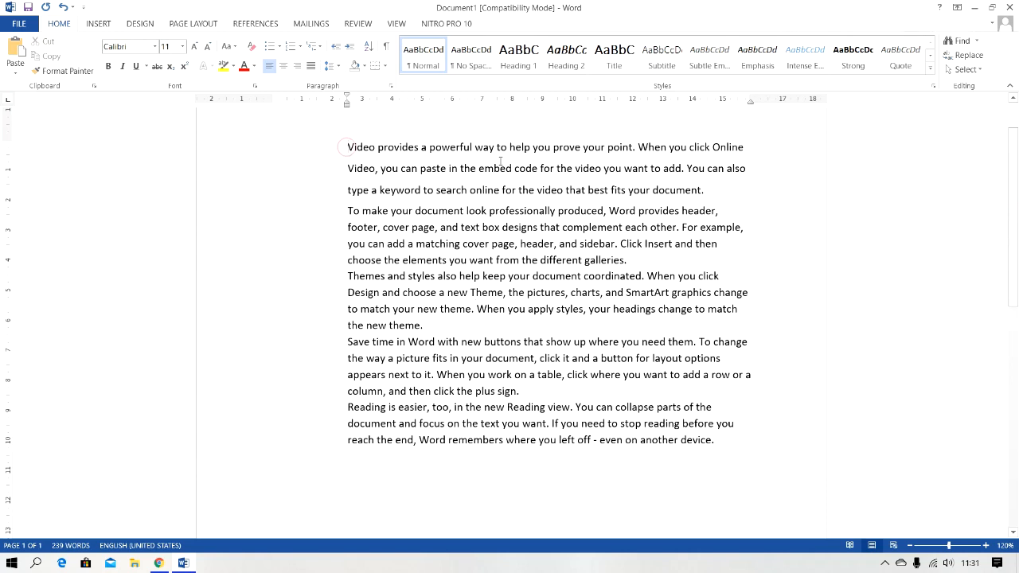
text(i)
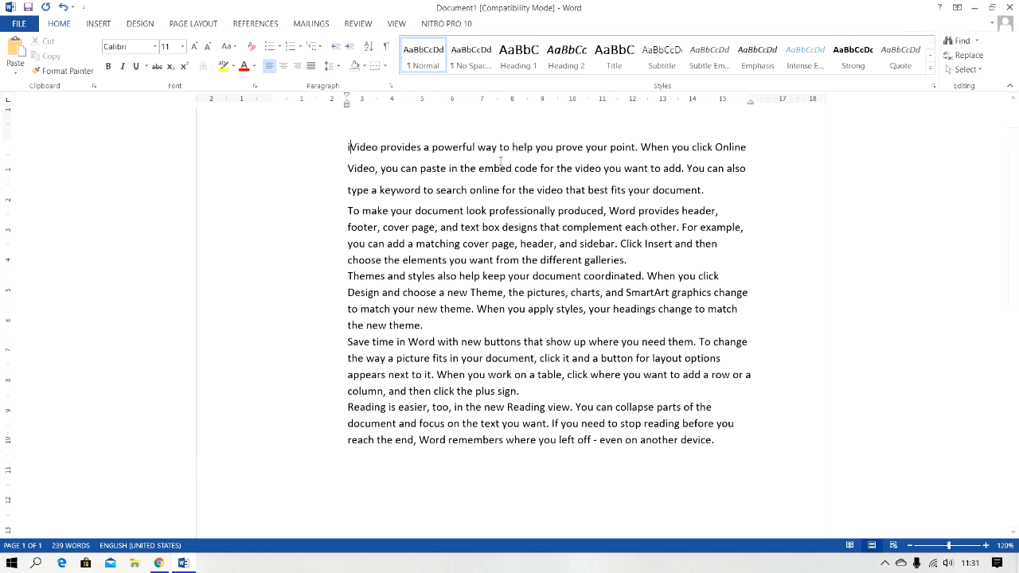
key(BackSpace)
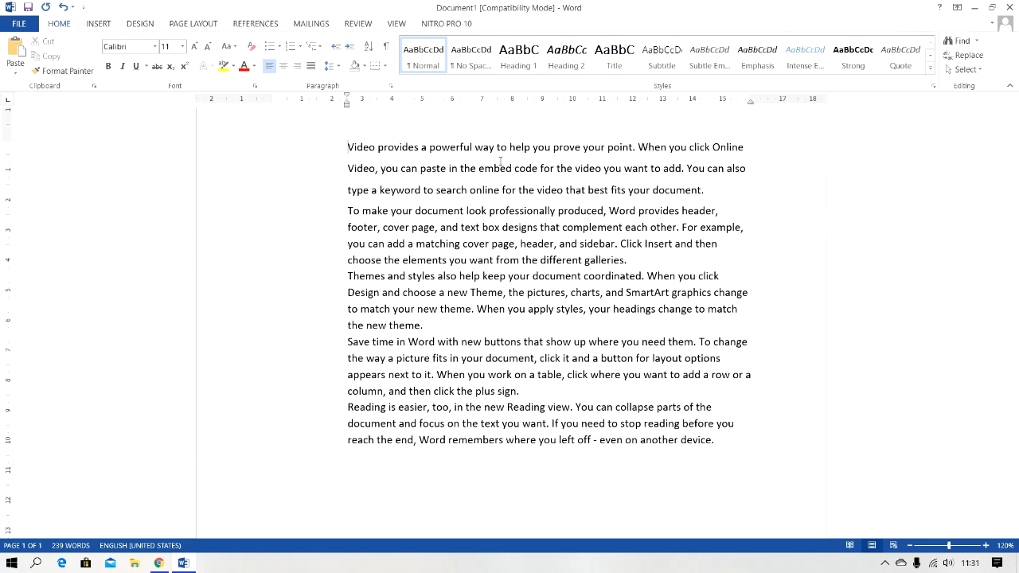
text(In)
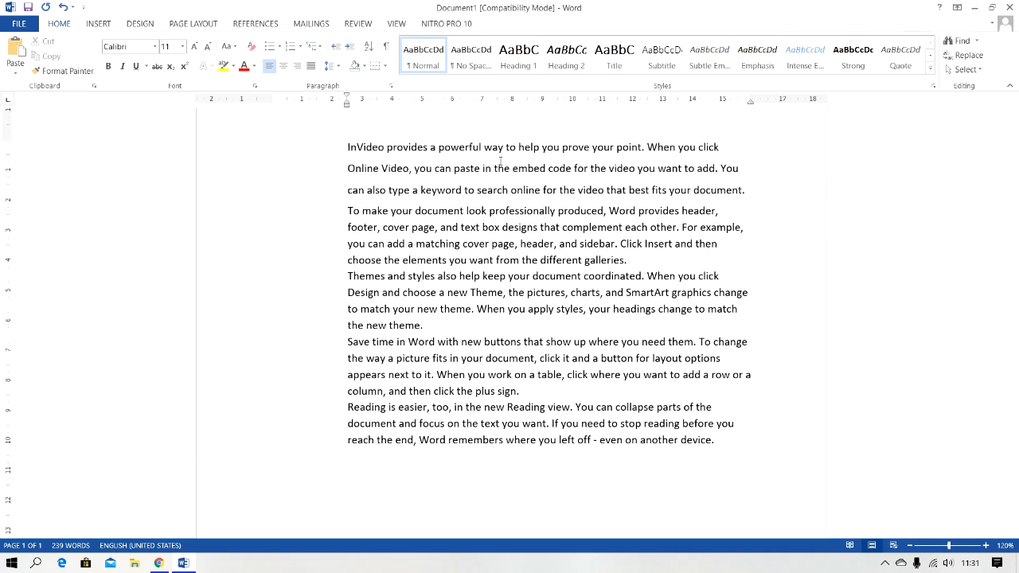
text(donesia)
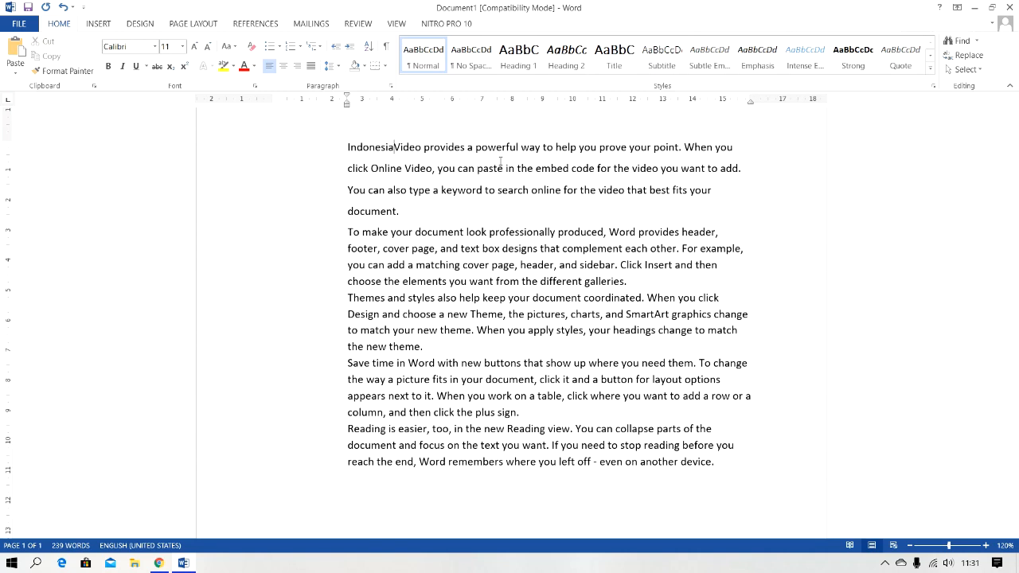
- Copy the word "Indonesia" and paste it on two new lines below the first paragraph
key(shift+Left)
key(shift+Left)
key(shift+Left)
key(shift+Left)
key(shift+Left)
key(shift+Left)
key(shift+Left)
key(shift+Left)
key(shift+Left)
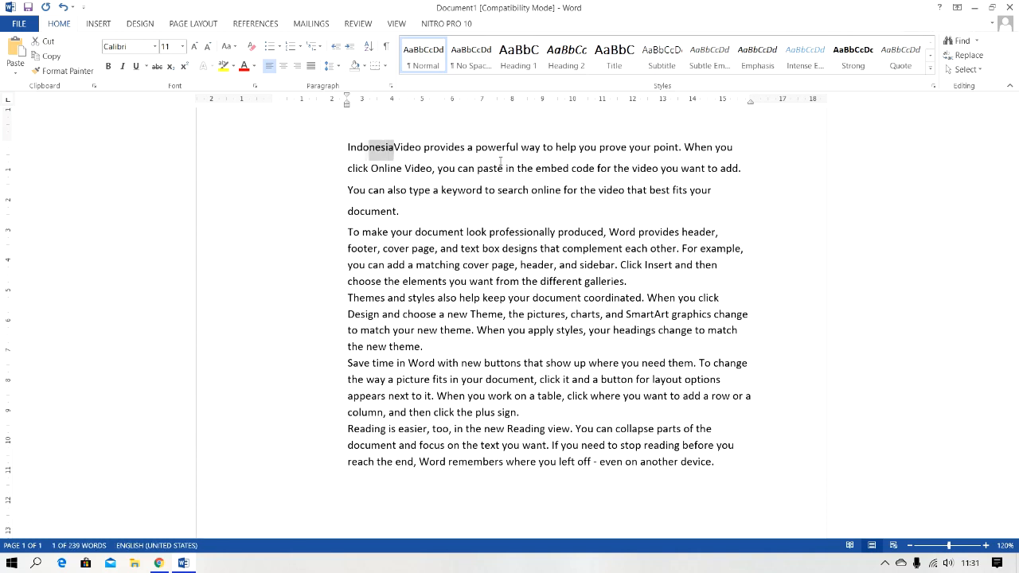
key(ctrl+c)
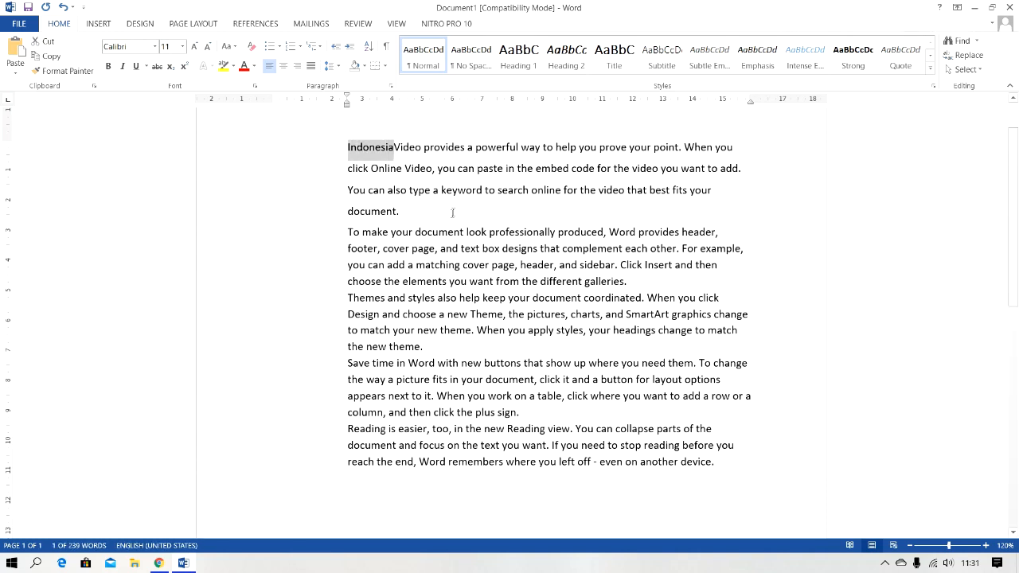
click(451, 212)
key(Return)
key(ctrl+v)
key(Return)
key(ctrl+v)
- Paste "Indonesia" on a new line below the paragraph beginning "Themes and styles", and start another line beneath it
click(480, 390)
key(Return)
key(ctrl+v)
key(Return)
text(V)
key(ctrl+Return)
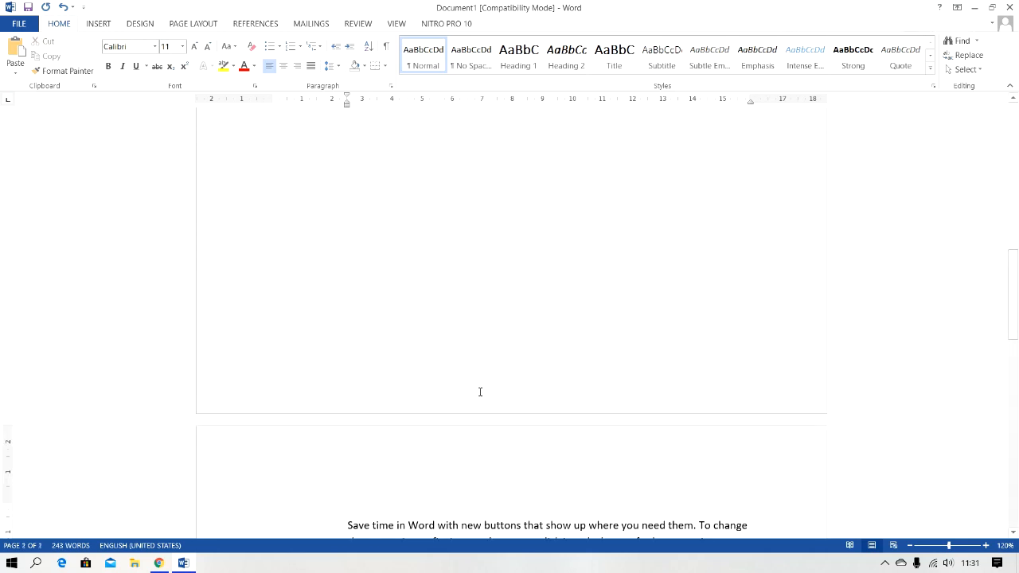
key(ctrl+z)
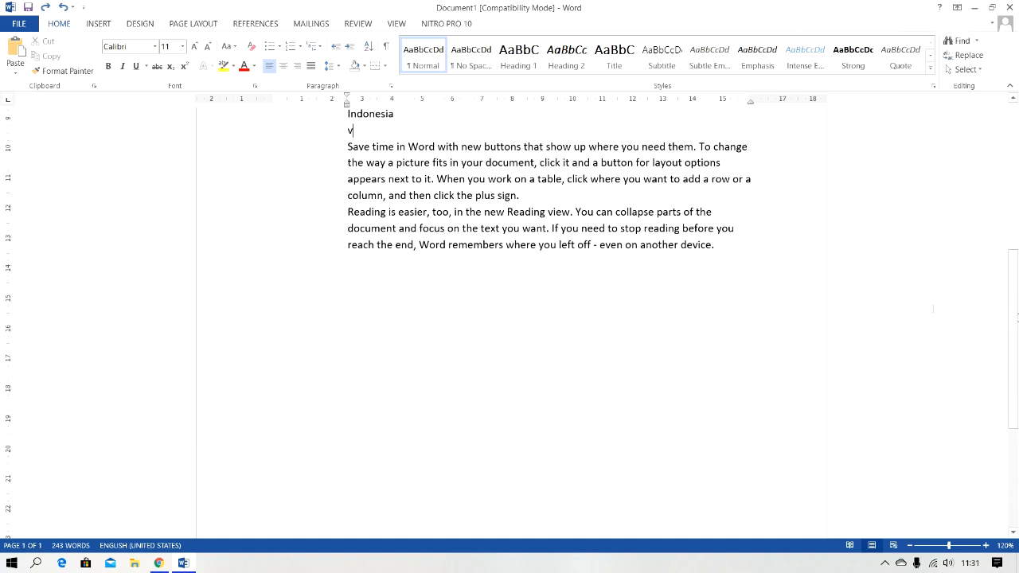
scroll(850, 305, up, 3)
key(BackSpace)
- Paste "Indonesia" on two more separate lines above the paragraph beginning "Save time in Word"
key(ctrl+v)
key(ctrl+v)
key(ctrl+z)
key(Return)
key(ctrl+v)
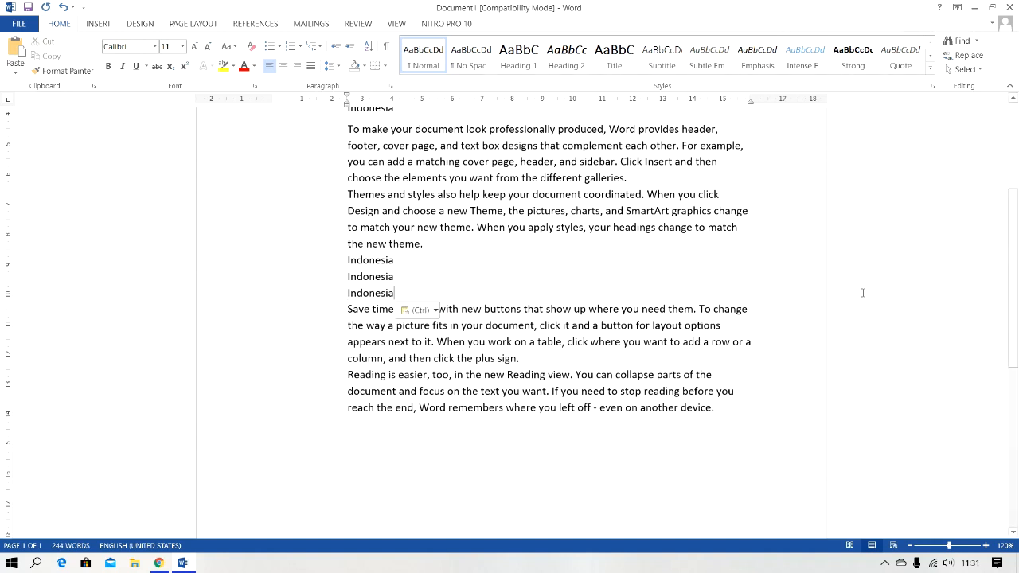
- Open Find and Replace and enter "Indonesia" as the text to find
drag(1017, 301, 1017, 241)
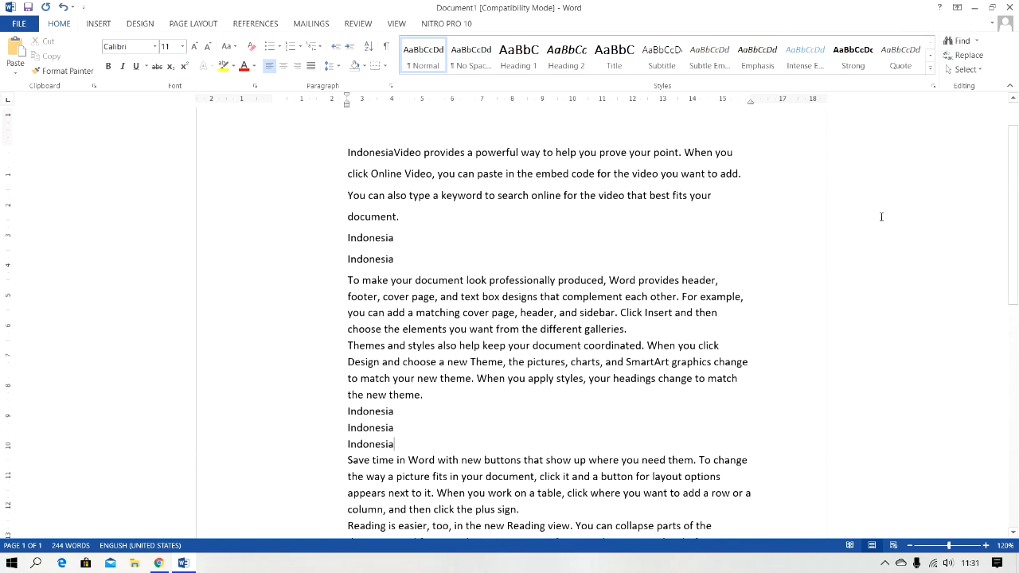
scroll(1017, 241, up, 2)
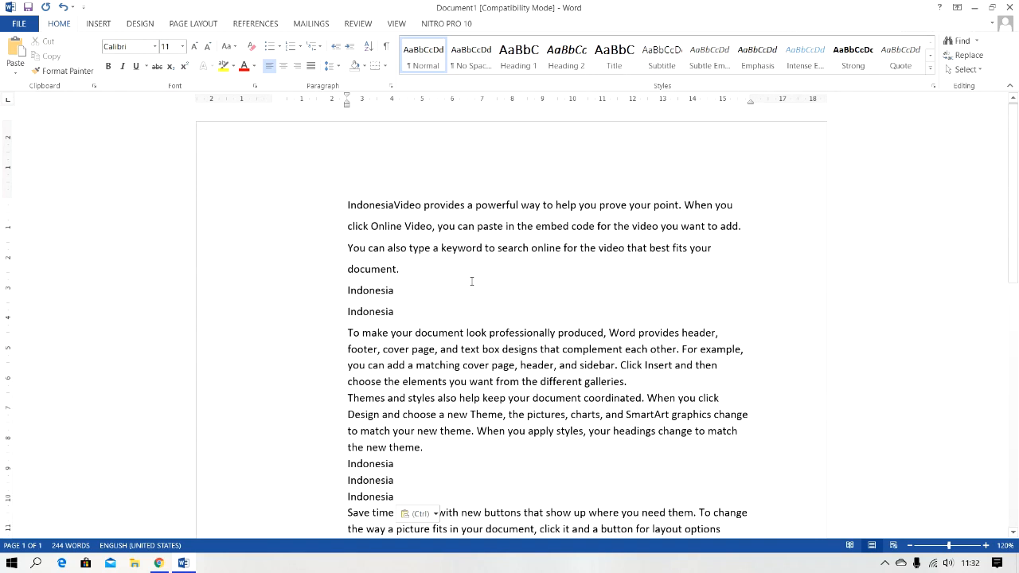
key(ctrl+h)
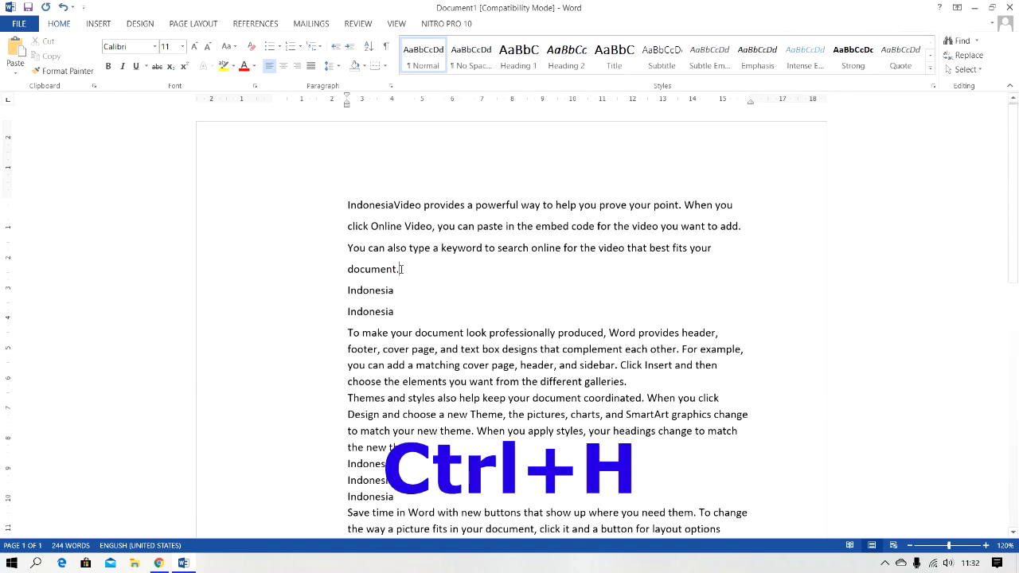
drag(640, 107, 637, 162)
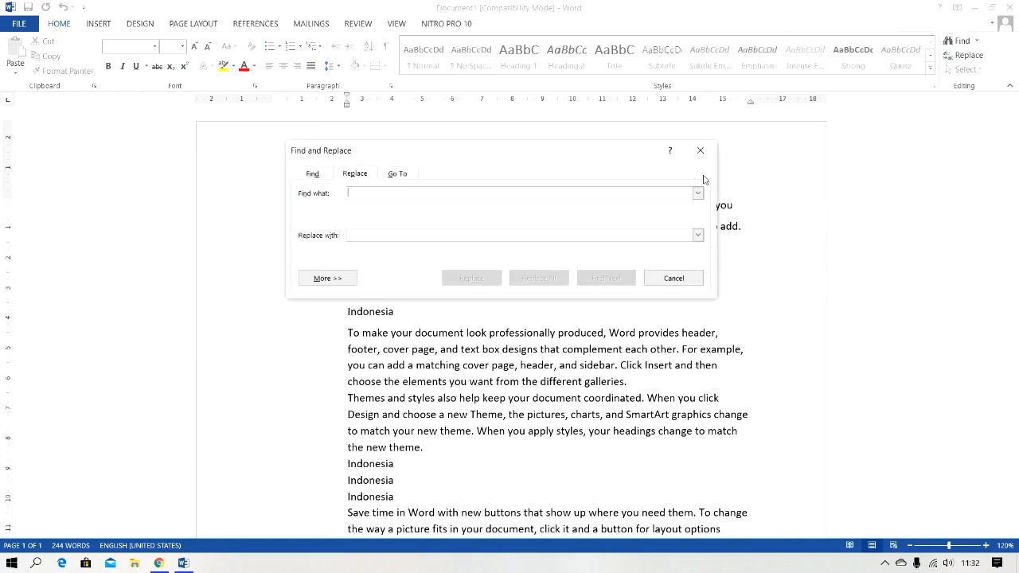
drag(511, 157, 563, 164)
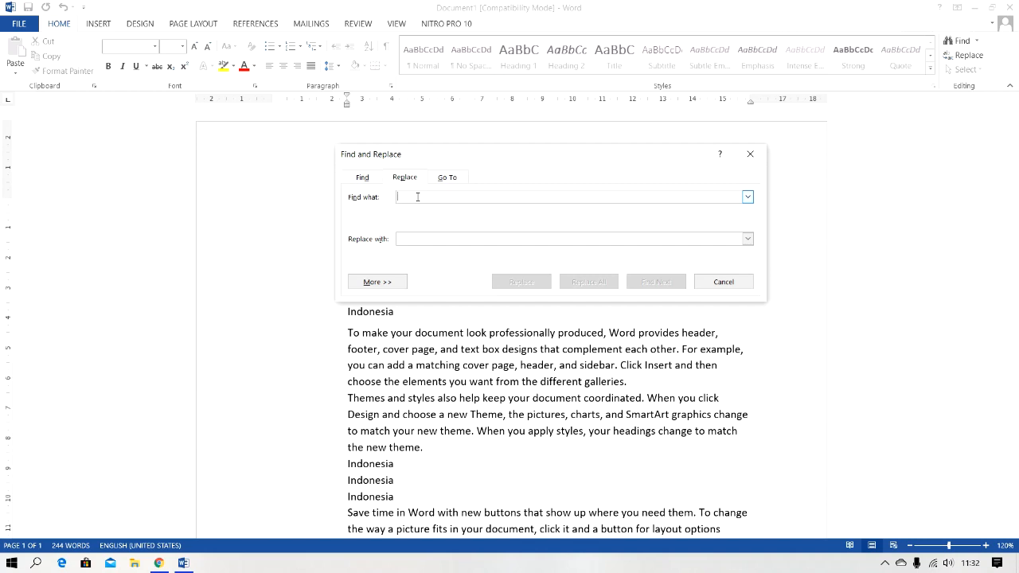
text(Indonesia)
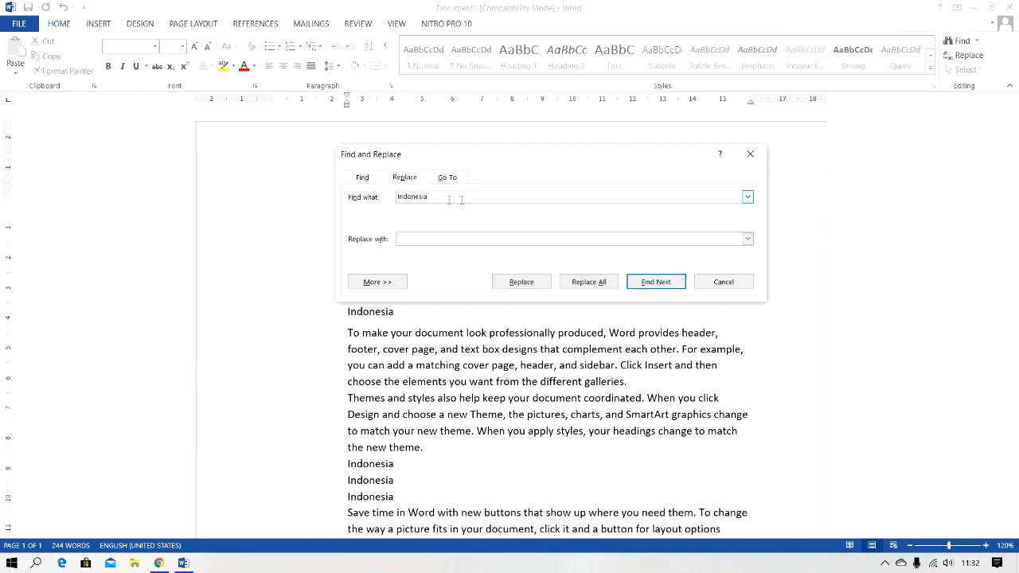
- Replace all occurrences of "Indonesia" with "INDONESIA MERDEKA 1945"
click(400, 238)
double_click(421, 196)
click(422, 239)
text(INDONESIA MERDEKA)
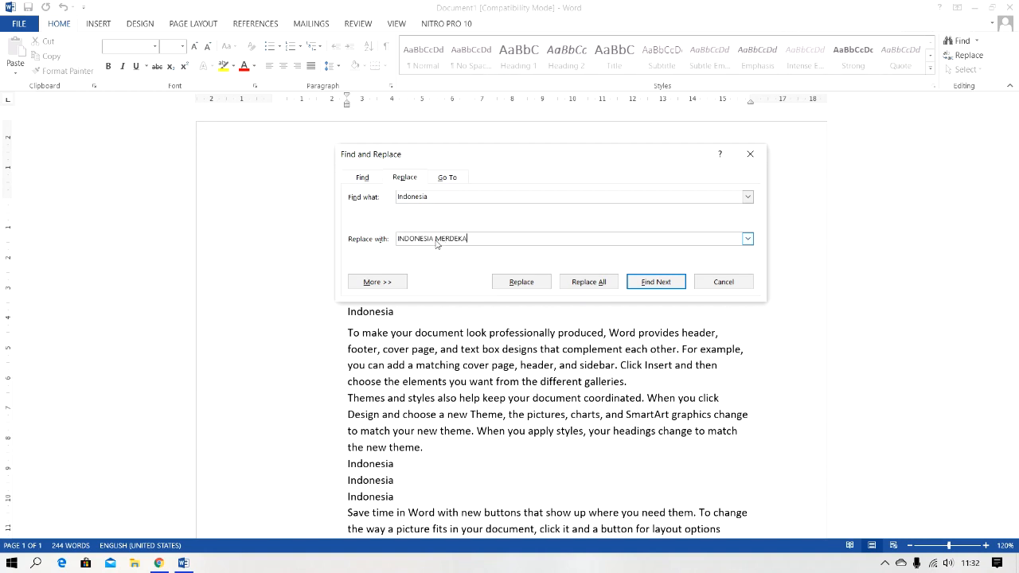
text( 1945)
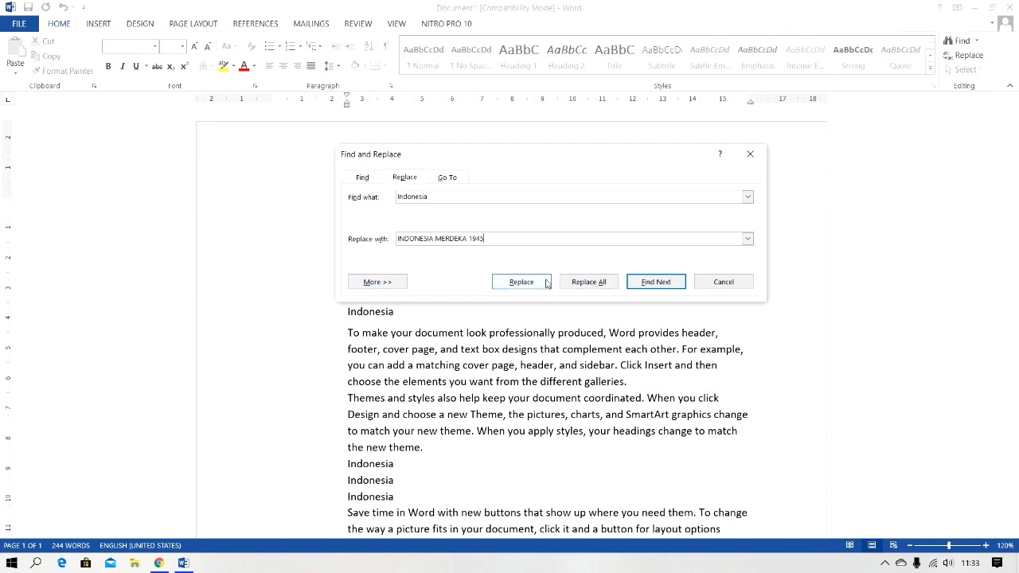
drag(635, 157, 649, 296)
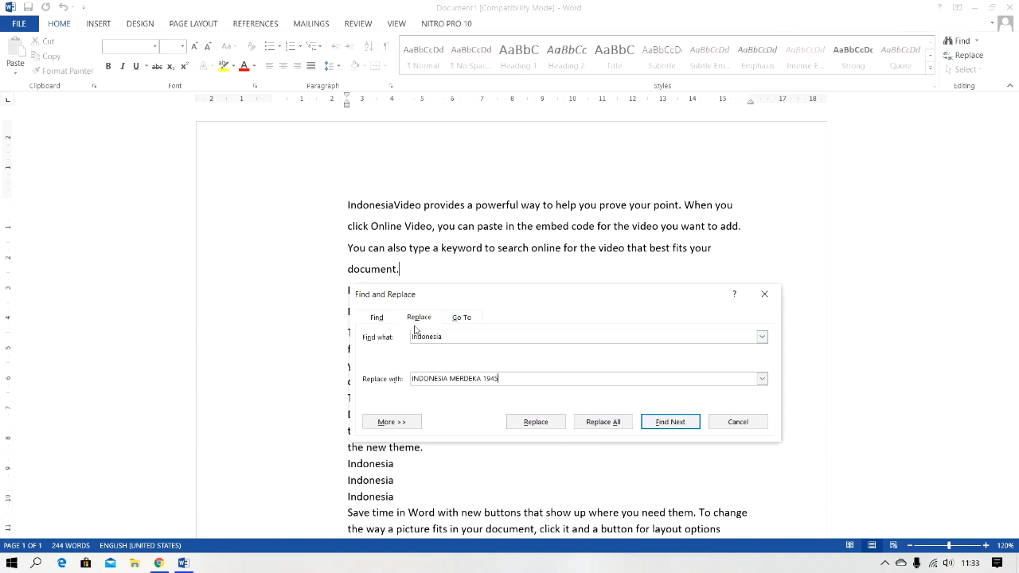
click(598, 423)
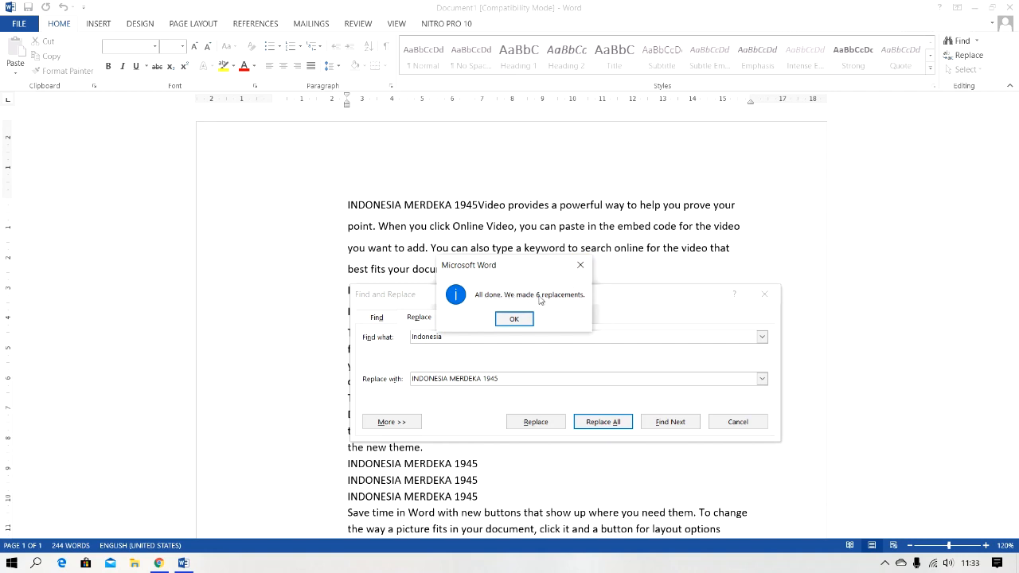
- Dismiss the replacement summary and close Find and Replace
click(515, 319)
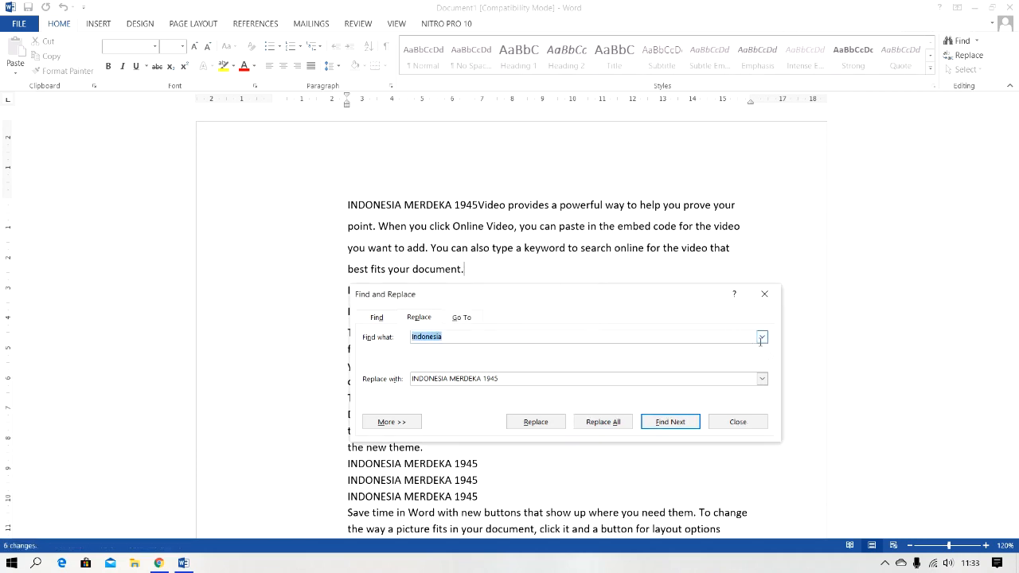
click(739, 423)
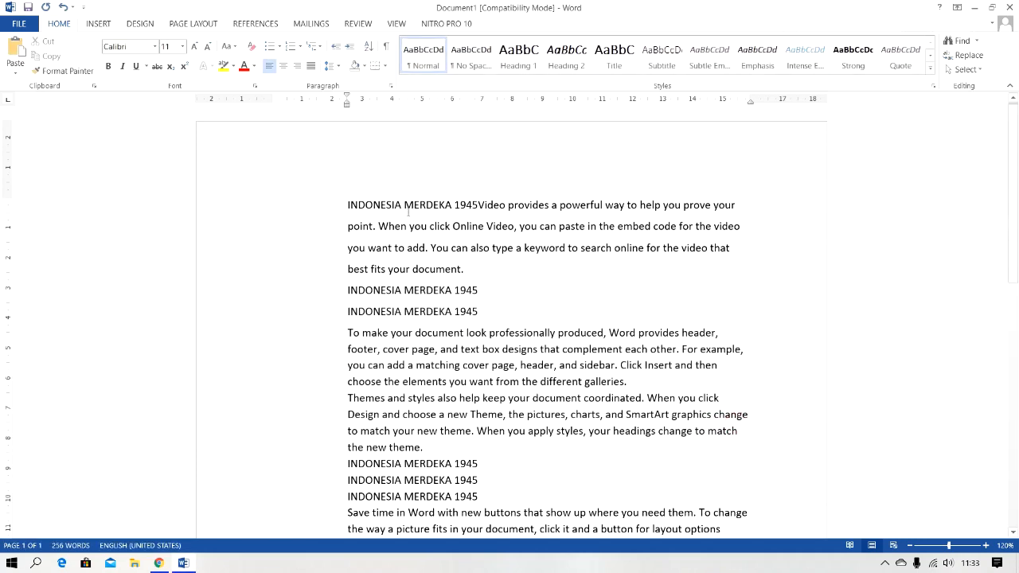
drag(348, 204, 497, 205)
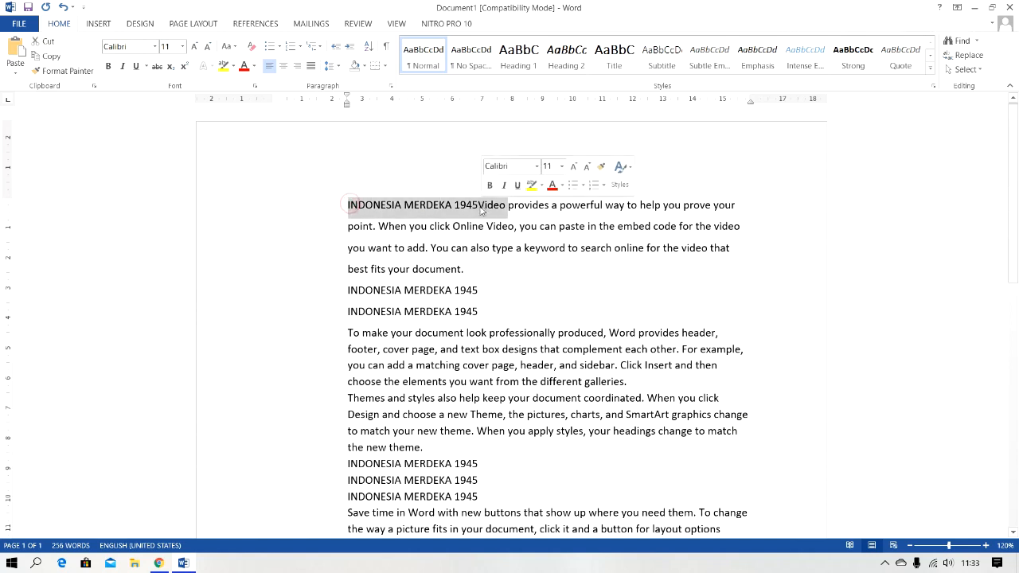
click(412, 206)
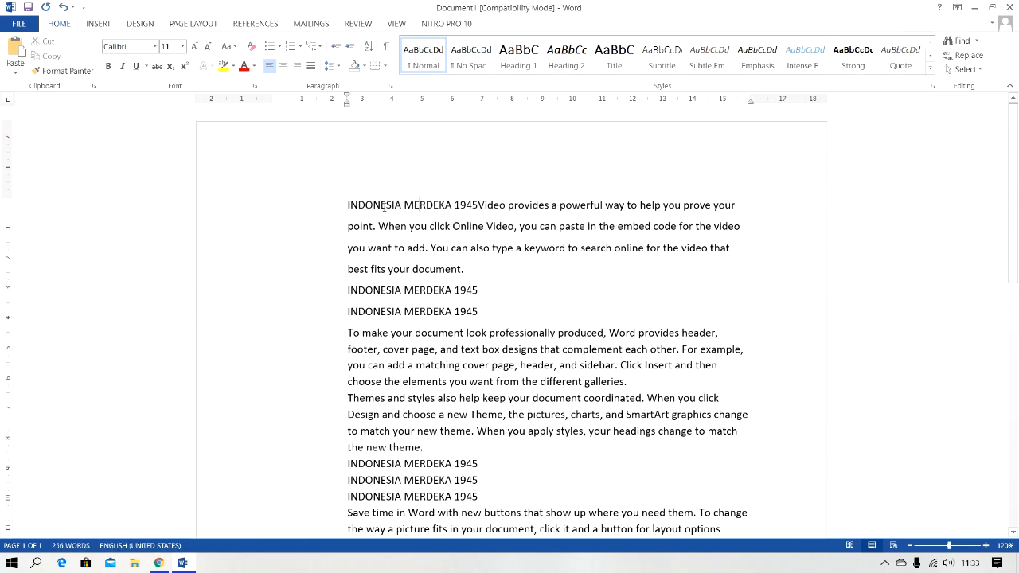
drag(1017, 207, 1017, 174)
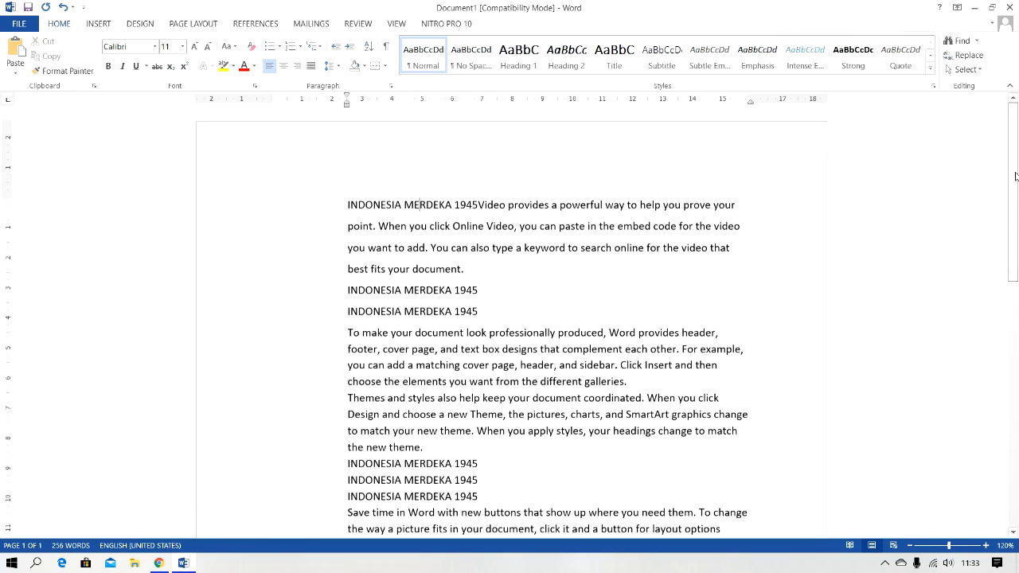
double_click(514, 329)
click(648, 349)
click(549, 381)
drag(1017, 245, 1016, 187)
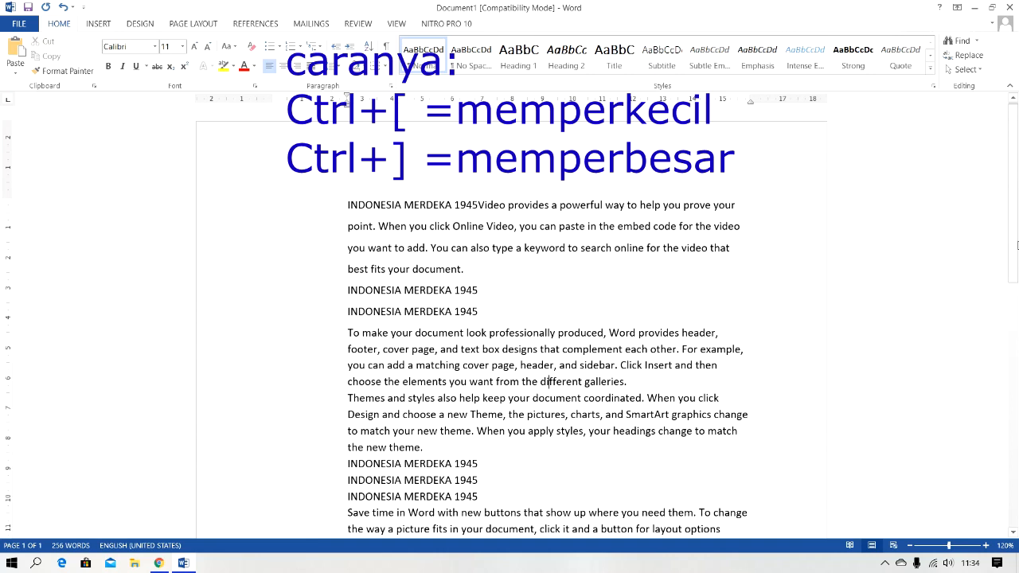
- Select the paragraph beginning "To make your document look" and reduce its font size to 10
scroll(744, 363, down, 1)
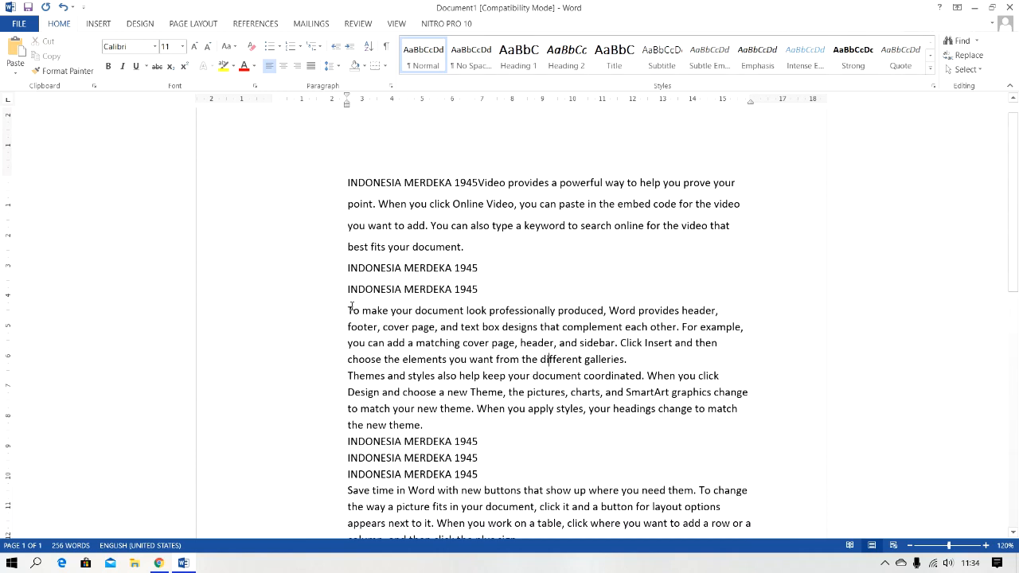
drag(352, 308, 631, 359)
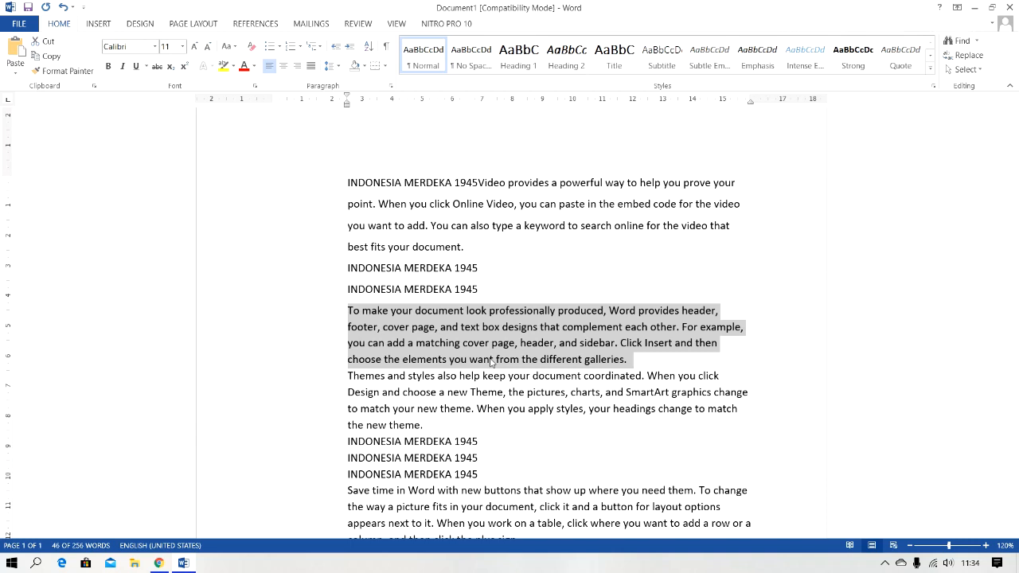
key(ctrl+bracketleft)
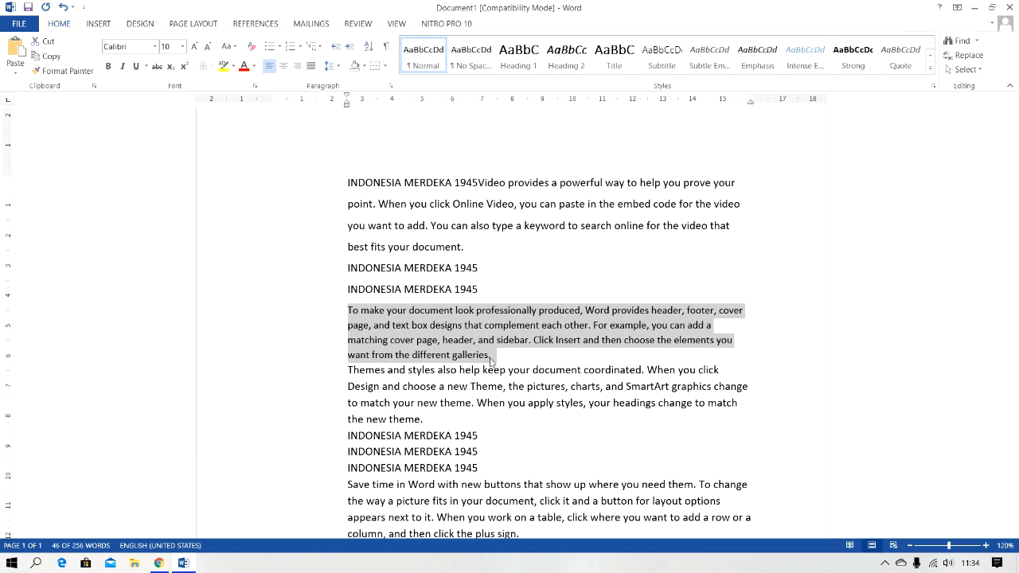
- Enlarge the selected paragraph's text one point at a time to font size 19
key(ctrl+bracketright)
key(ctrl+bracketright)
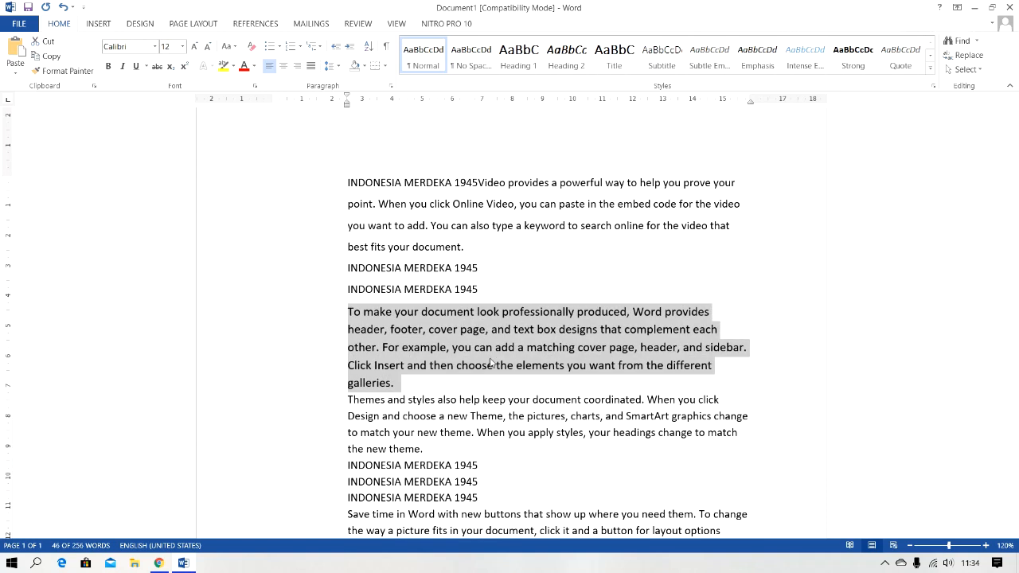
key(ctrl+bracketright)
key(ctrl+bracketright)
key(ctrl+bracketright)
key(ctrl+bracketright)
key(ctrl+bracketright)
key(ctrl+bracketright)
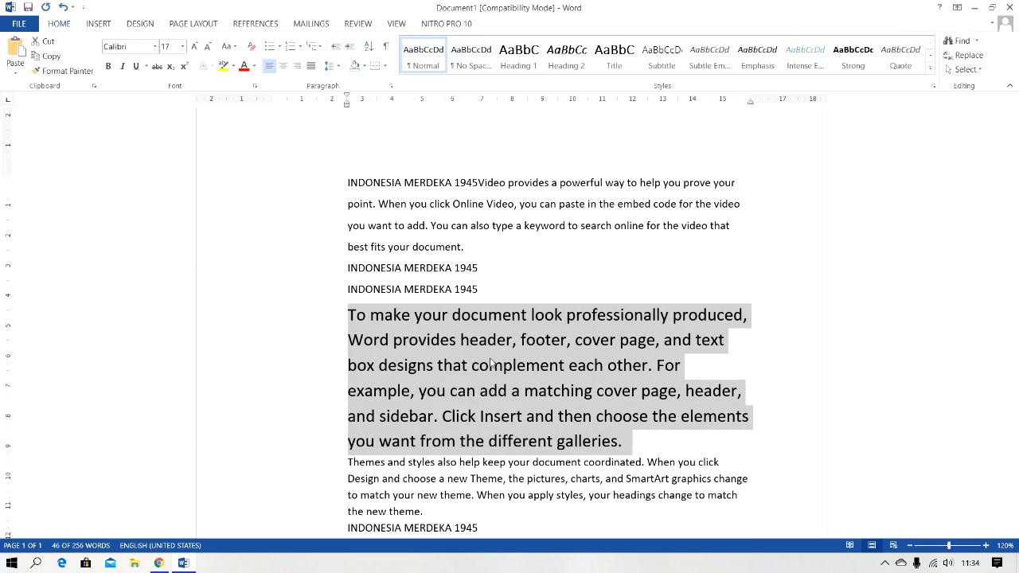
key(ctrl+bracketright)
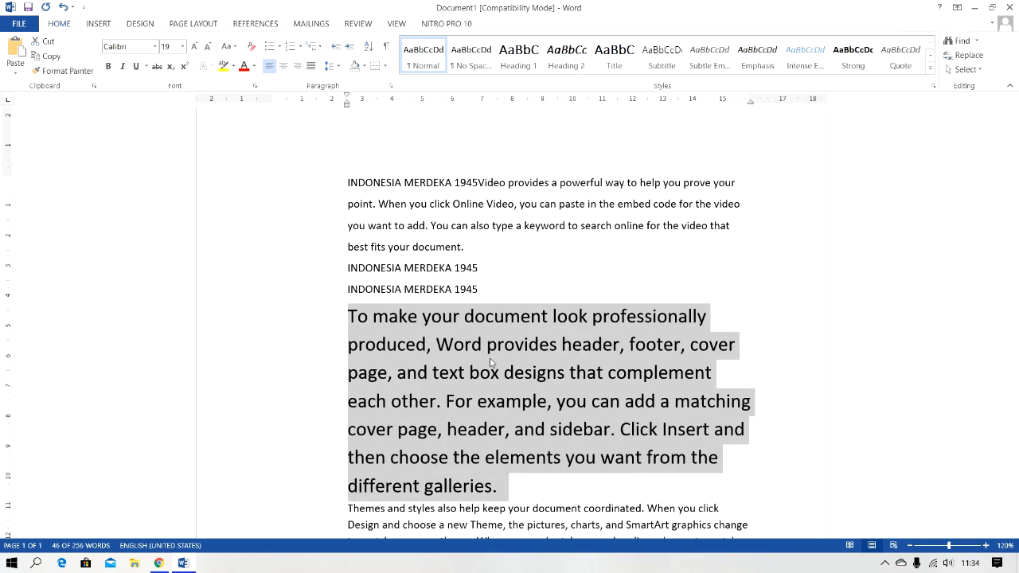
- Shrink the selected paragraph's text one point at a time to font size 15
key(ctrl+bracketleft)
key(ctrl+bracketleft)
key(ctrl+bracketleft)
key(ctrl+bracketleft)
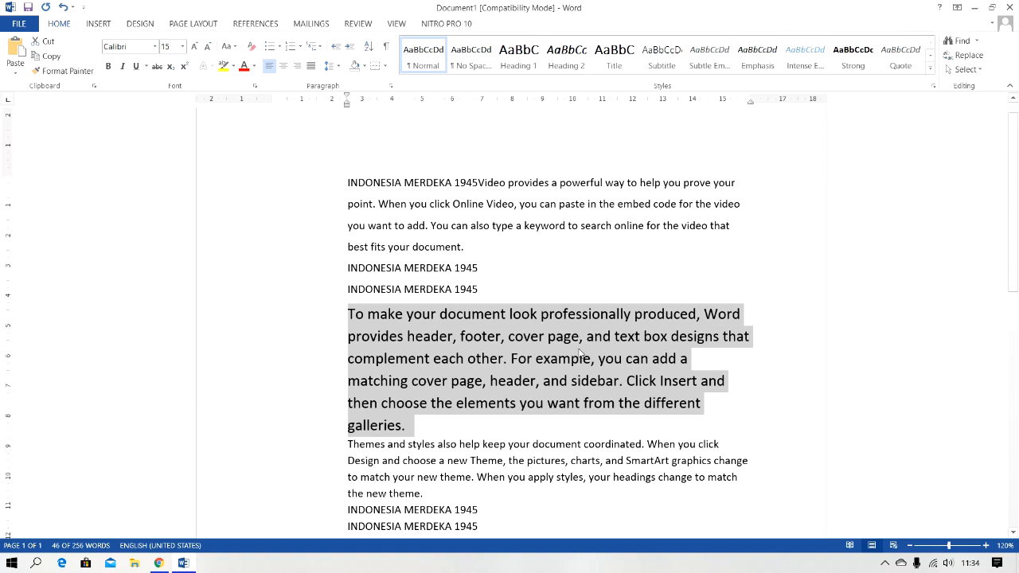
- Enlarge the selected paragraph's text one point at a time to font size 23
key(ctrl+bracketright)
key(ctrl+bracketright)
key(ctrl+bracketright)
key(ctrl+bracketright)
key(ctrl+bracketright)
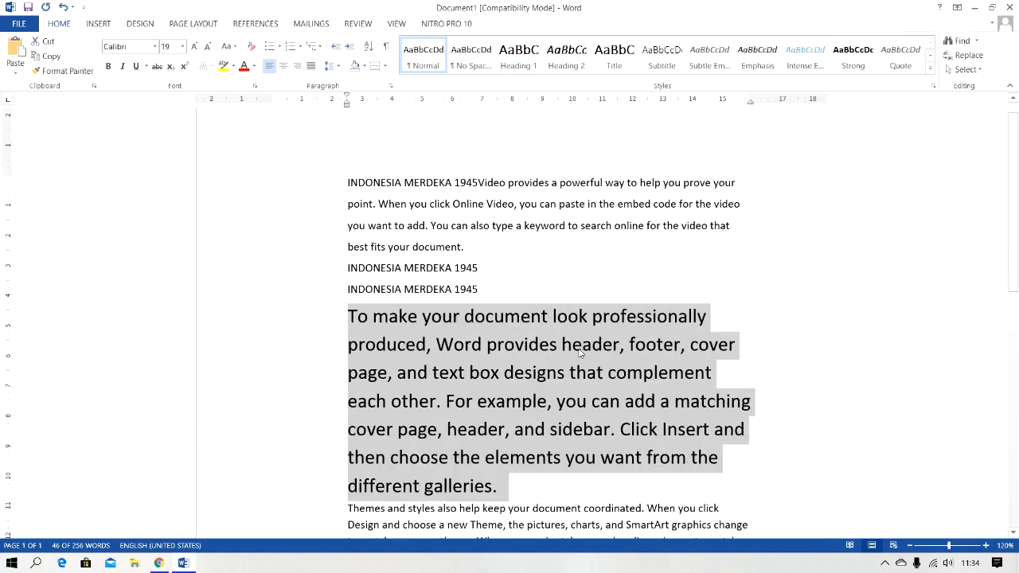
key(ctrl+bracketright)
key(ctrl+bracketright)
key(ctrl+bracketright)
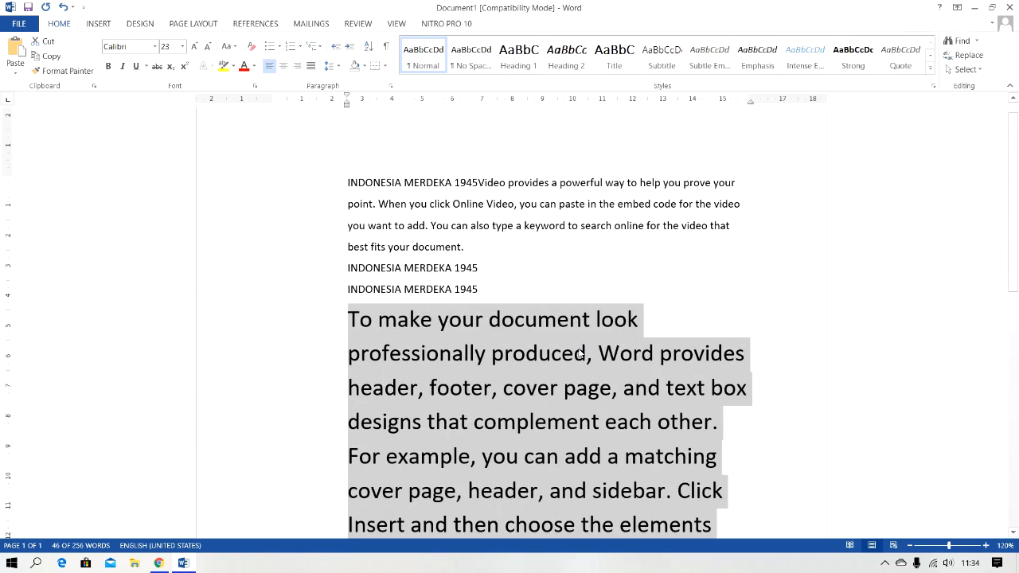
- Shrink the selected paragraph's text one point at a time to font size 12 and deselect it
key(ctrl+bracketleft)
key(ctrl+bracketleft)
key(ctrl+bracketleft)
key(ctrl+bracketleft)
key(ctrl+bracketleft)
key(ctrl+bracketleft)
key(ctrl+bracketleft)
key(ctrl+bracketleft)
key(ctrl+bracketleft)
key(ctrl+bracketleft)
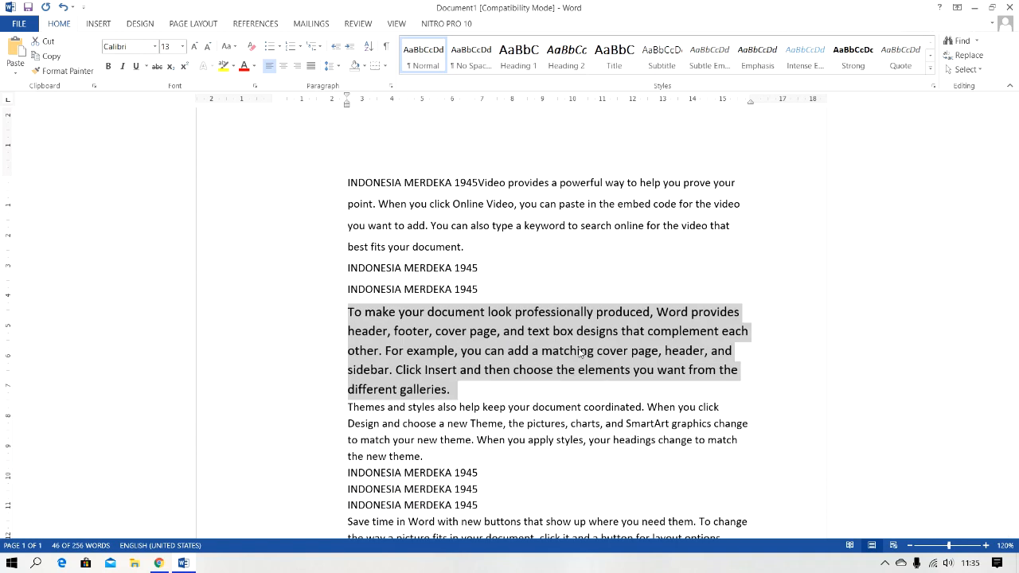
key(ctrl+bracketleft)
click(748, 368)
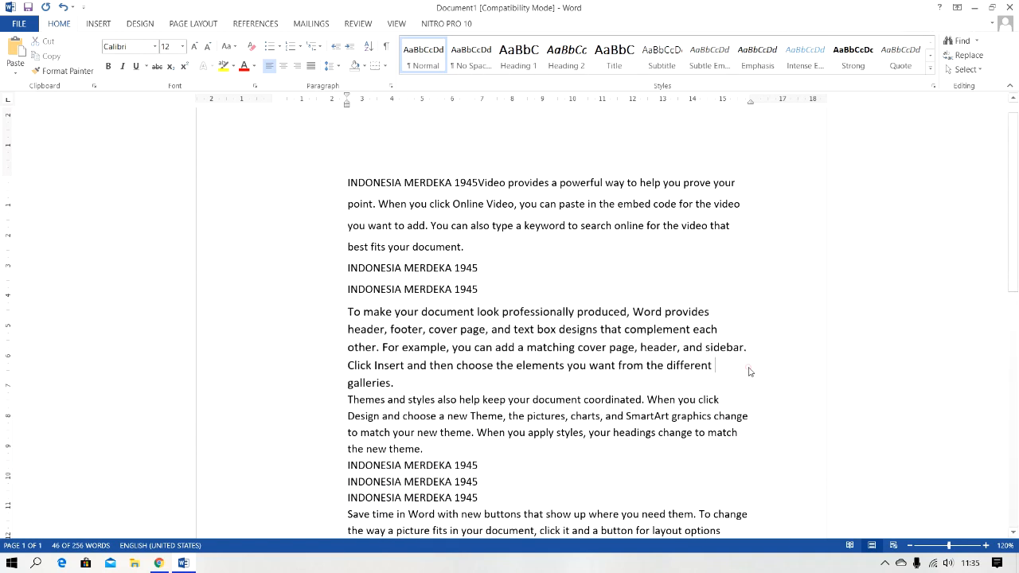
- Choose font size 14 for the whole paragraph beginning "To make your document look"
drag(397, 376, 347, 311)
click(184, 47)
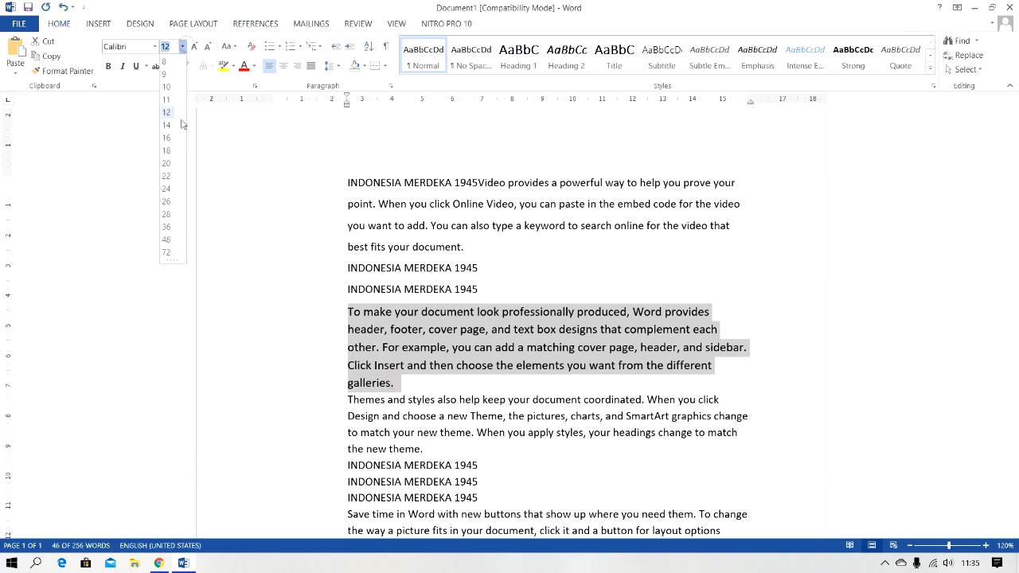
click(166, 125)
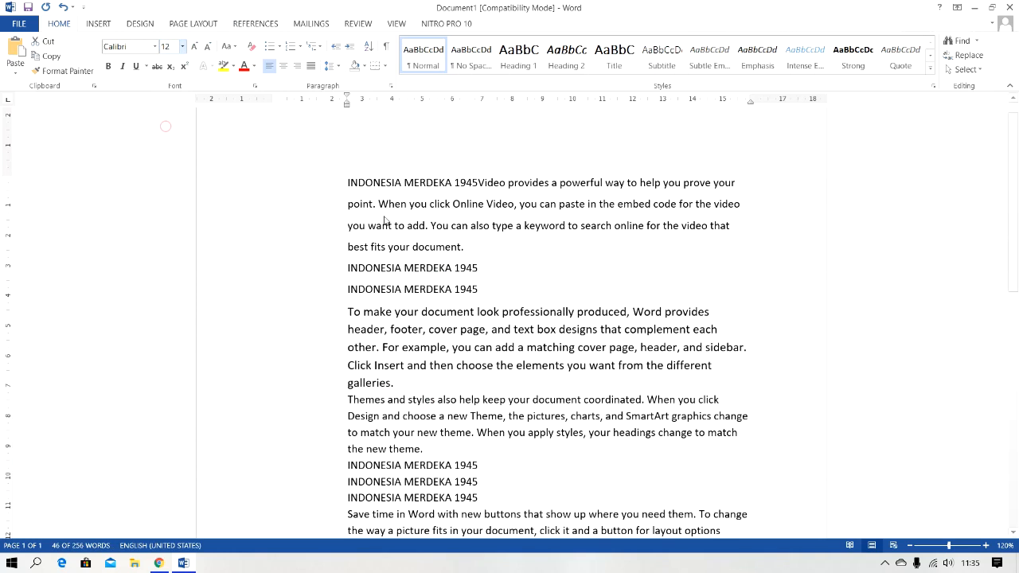
click(671, 375)
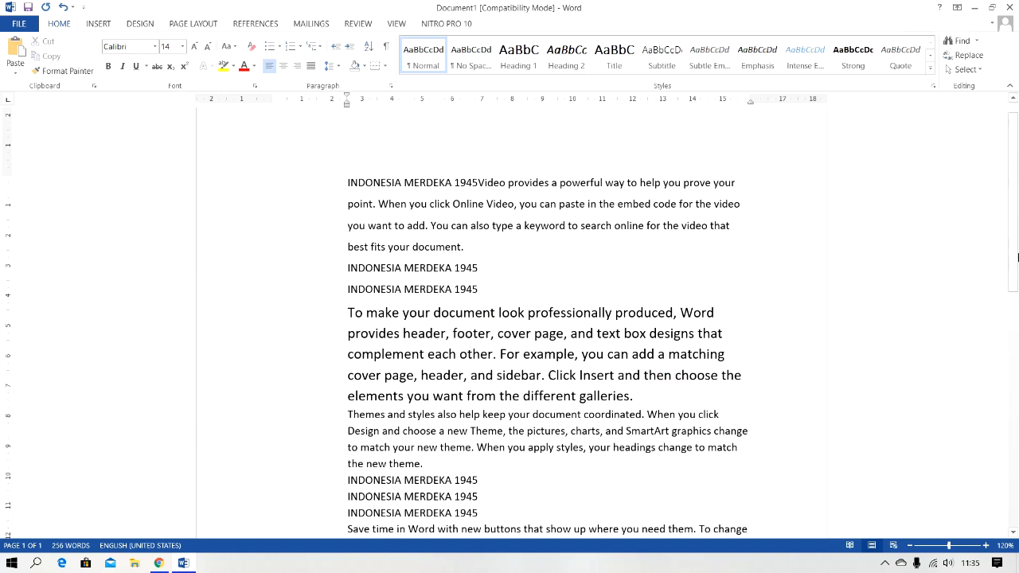
- Add a few blank lines after the document's last paragraph, which ends with "even on another device."
scroll(626, 326, down, 3)
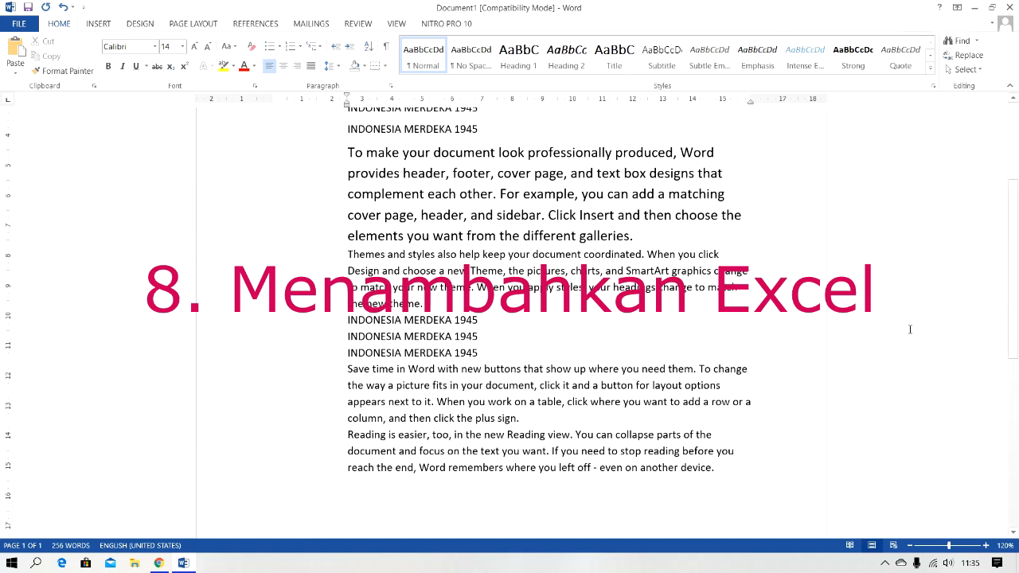
scroll(1017, 294, down, 2)
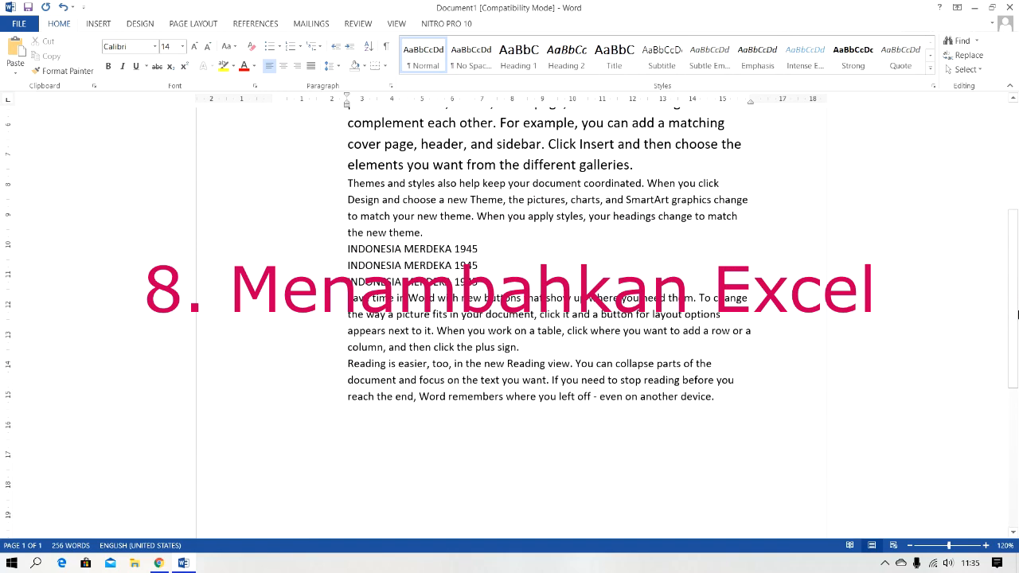
drag(1016, 302, 1013, 401)
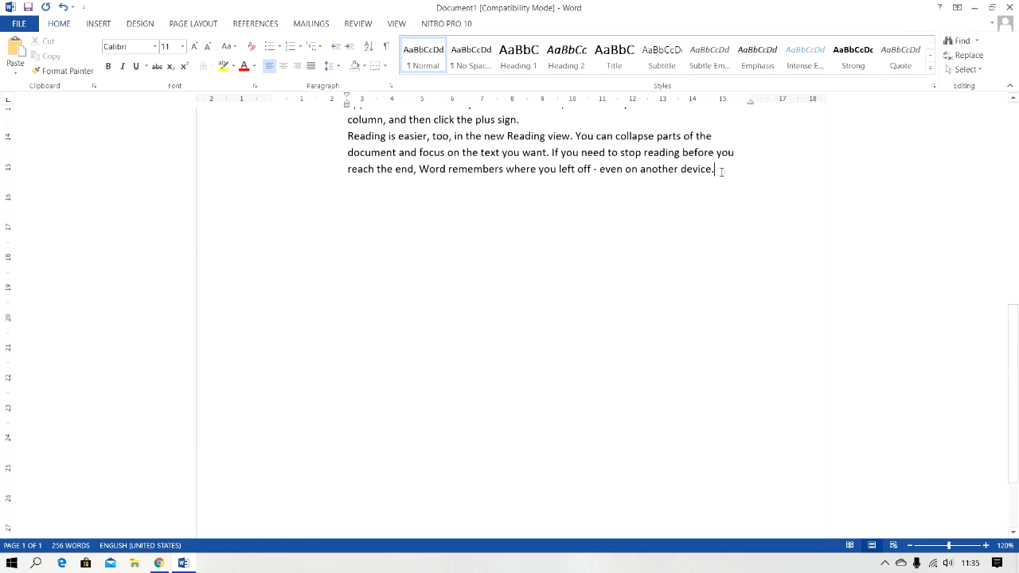
key(Return)
key(Return)
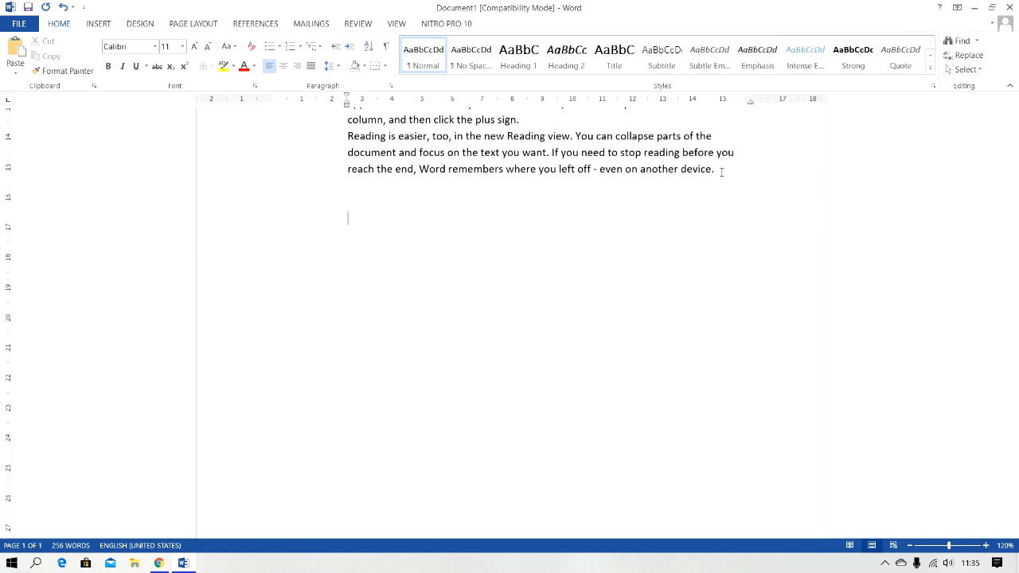
- Insert an embedded Excel spreadsheet below the document's last paragraph
click(99, 23)
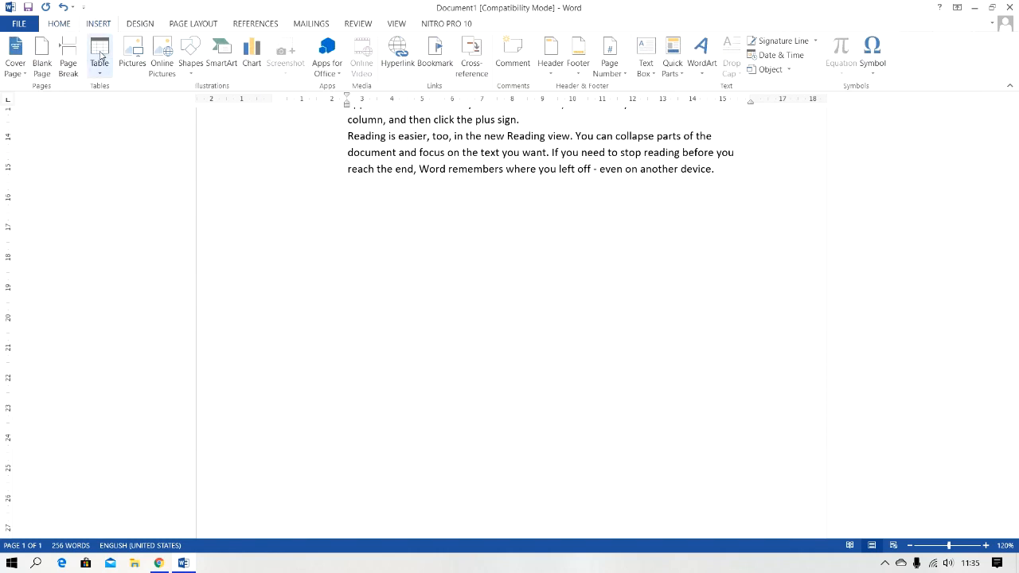
click(99, 56)
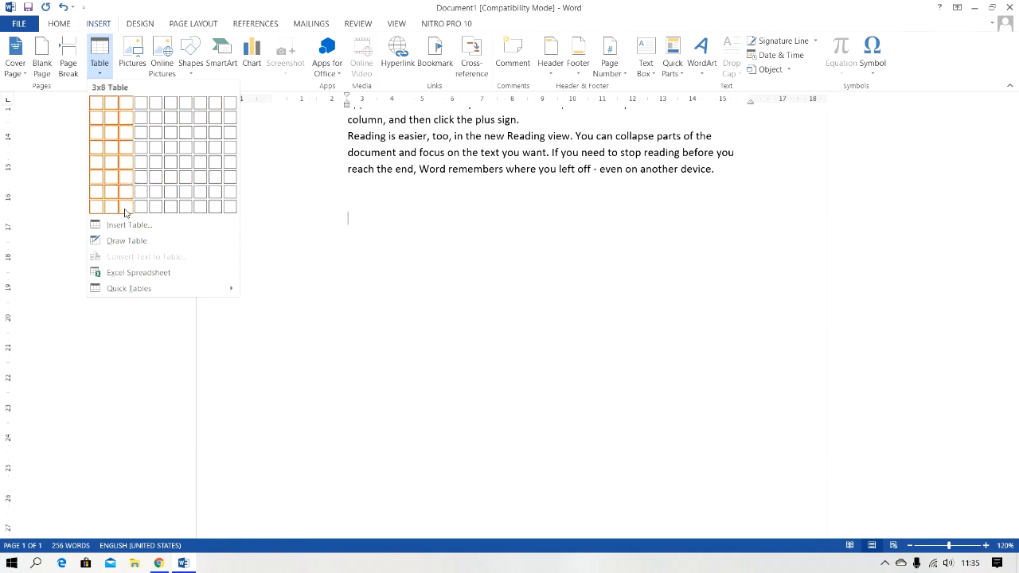
click(154, 273)
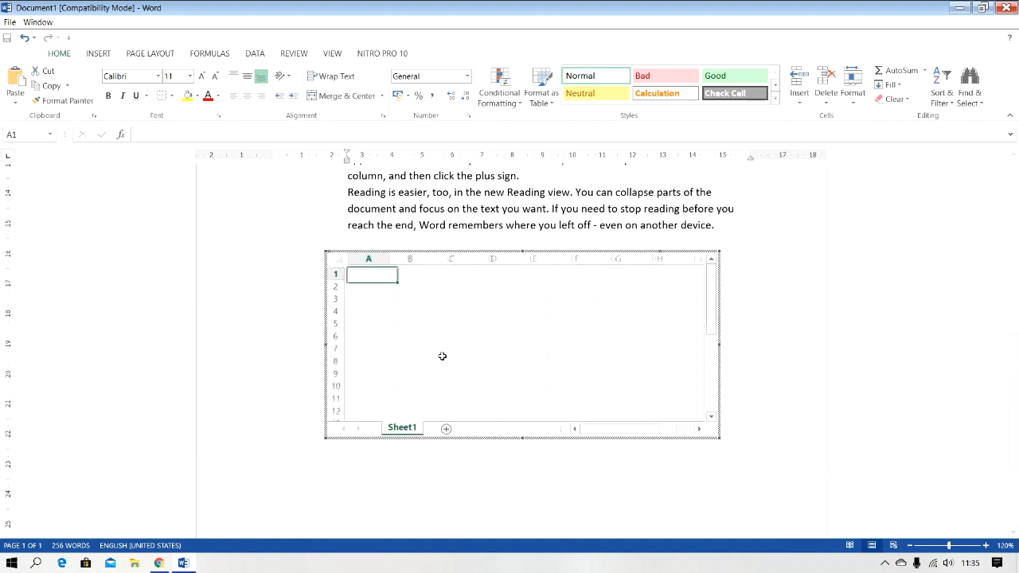
click(424, 275)
click(388, 275)
click(382, 291)
click(416, 290)
click(484, 291)
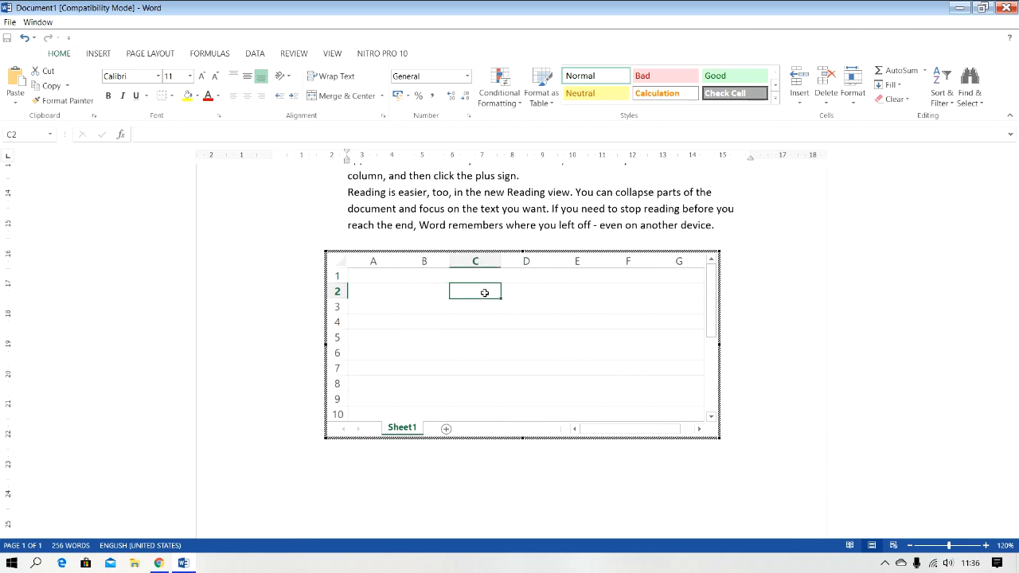
- Try the Bad cell style on cell B1 of the embedded sheet and set it back to Normal
click(410, 281)
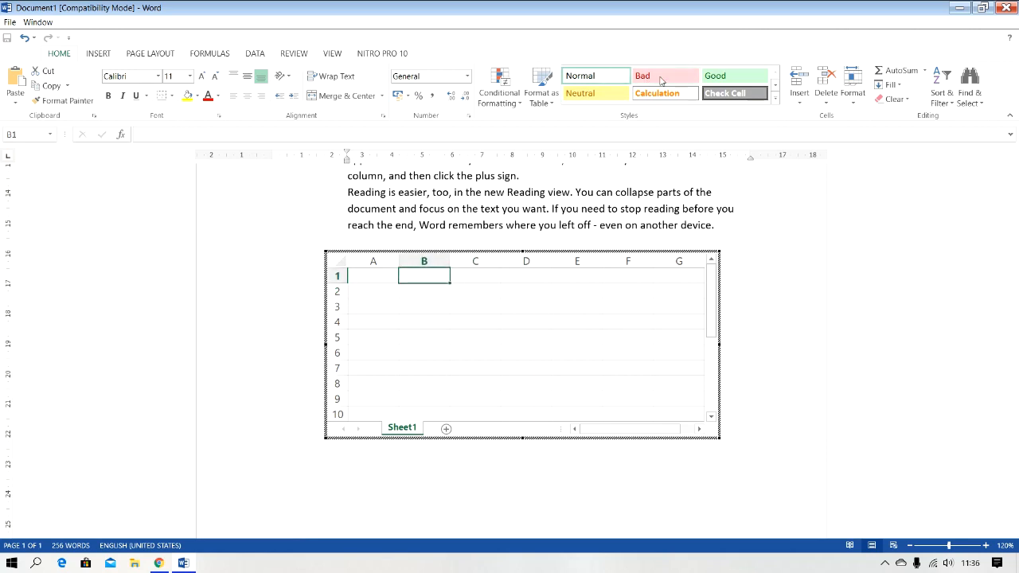
click(662, 78)
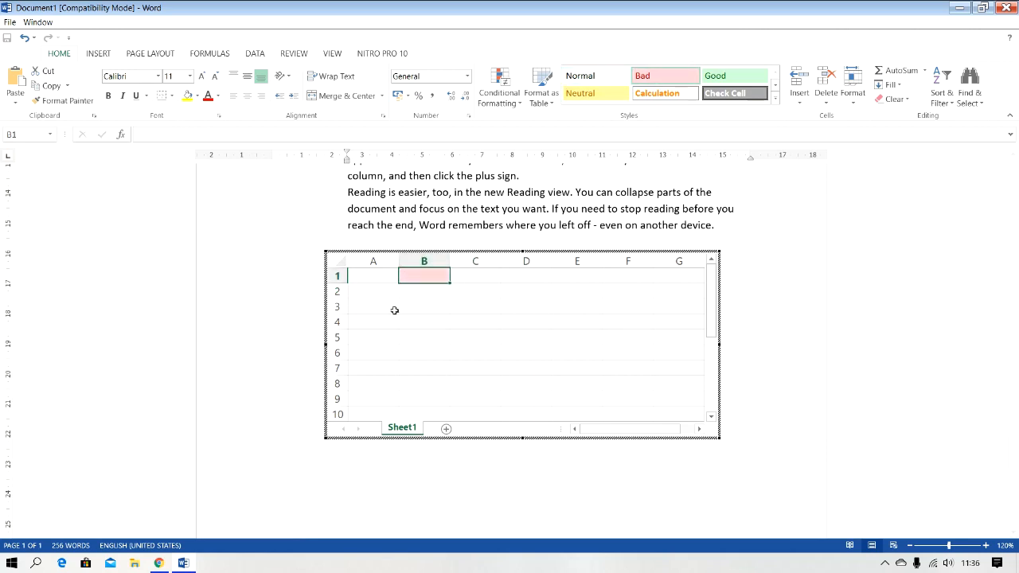
click(374, 276)
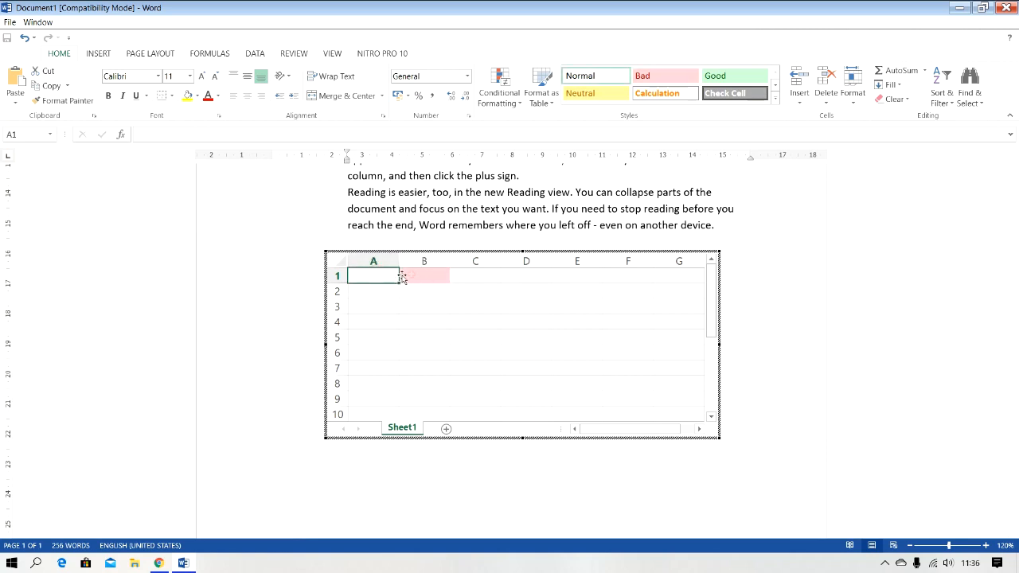
click(433, 276)
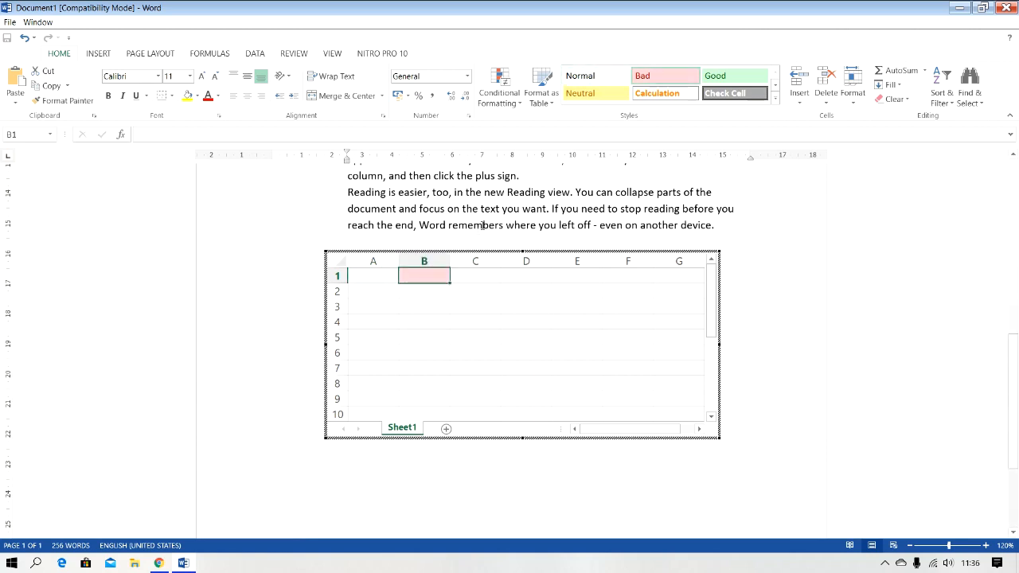
click(585, 77)
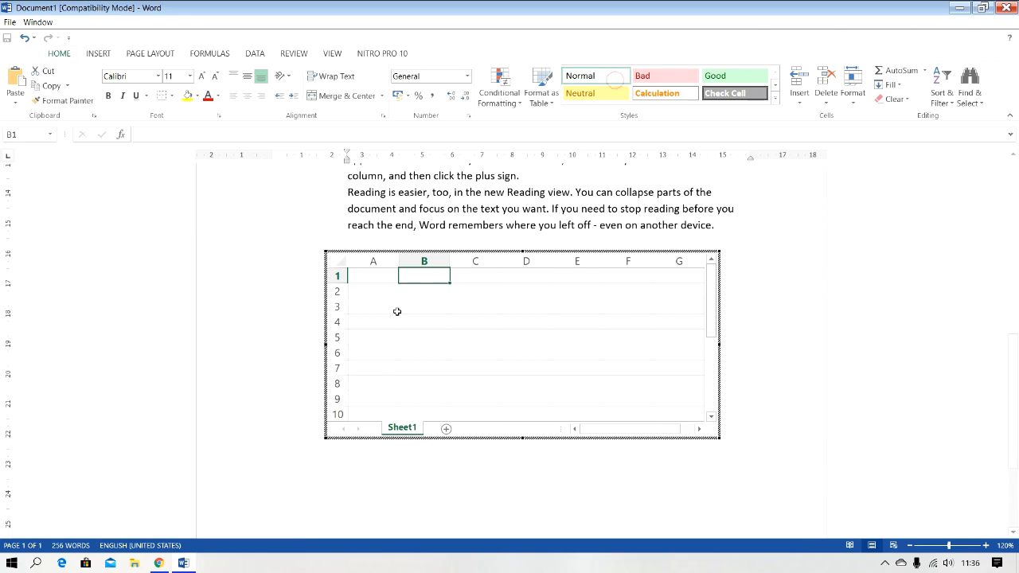
- Enter the column headers BARANG, BANYAK and HARGA in cells A1 to C1 of the embedded sheet
click(386, 276)
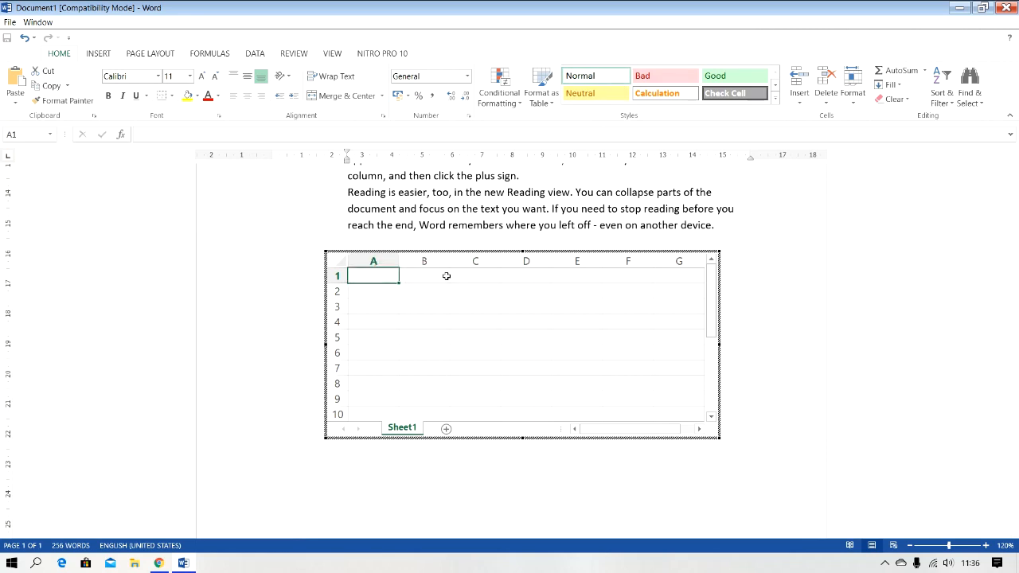
text(barang)
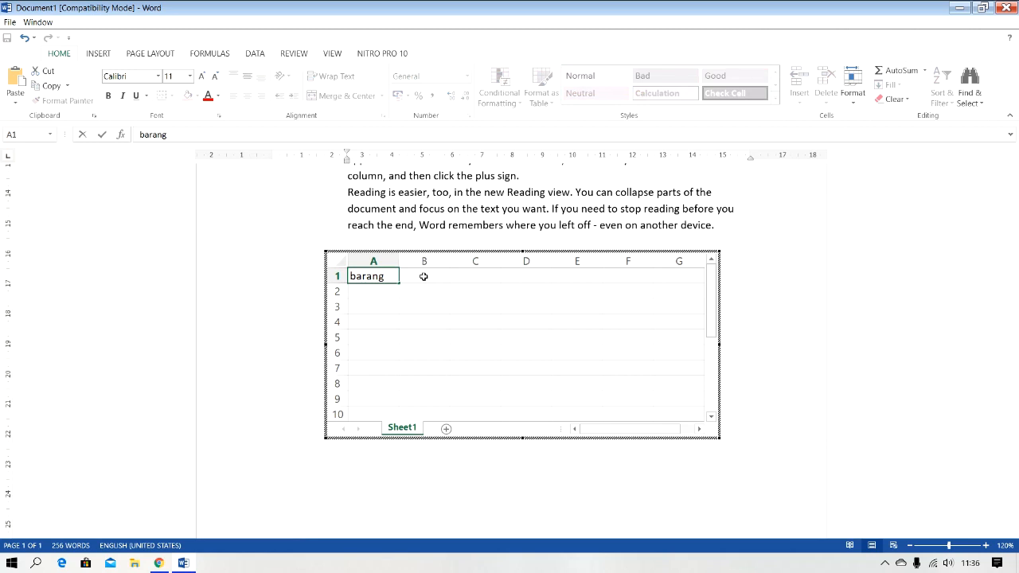
key(BackSpace)
key(BackSpace)
key(BackSpace)
key(BackSpace)
key(BackSpace)
text(BARANG)
click(423, 276)
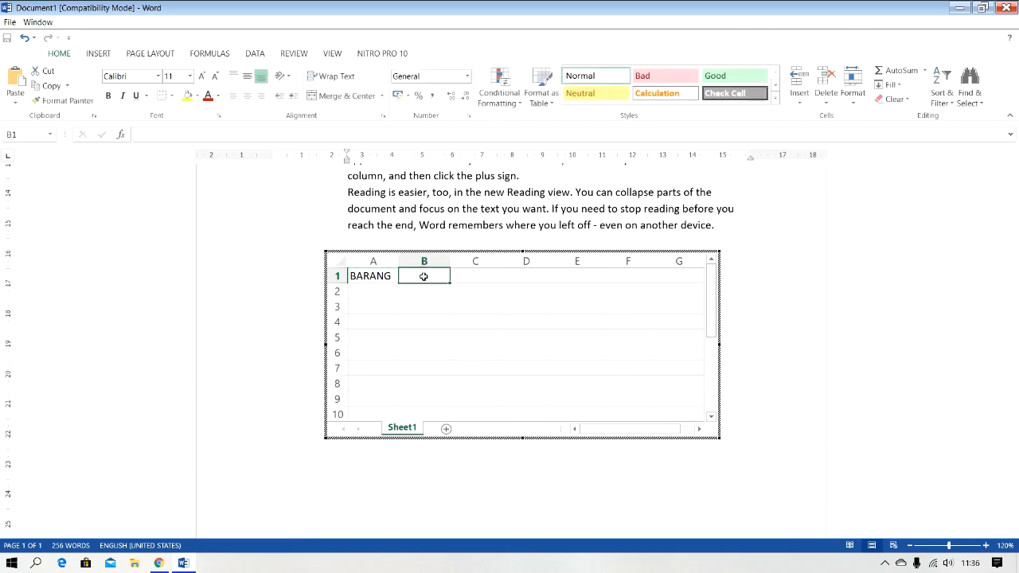
text(BANYA)
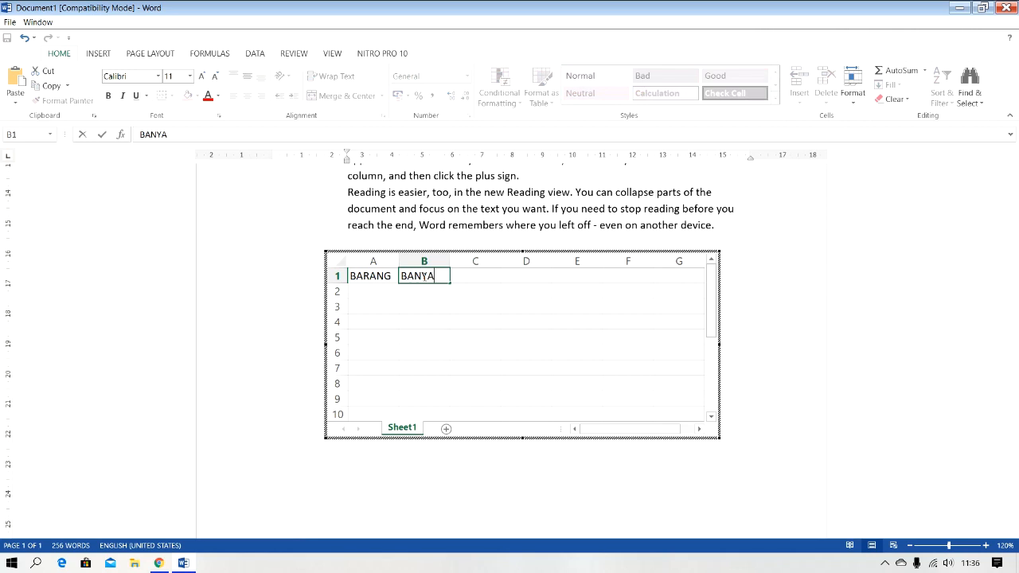
text(K)
click(472, 278)
text(HARGA)
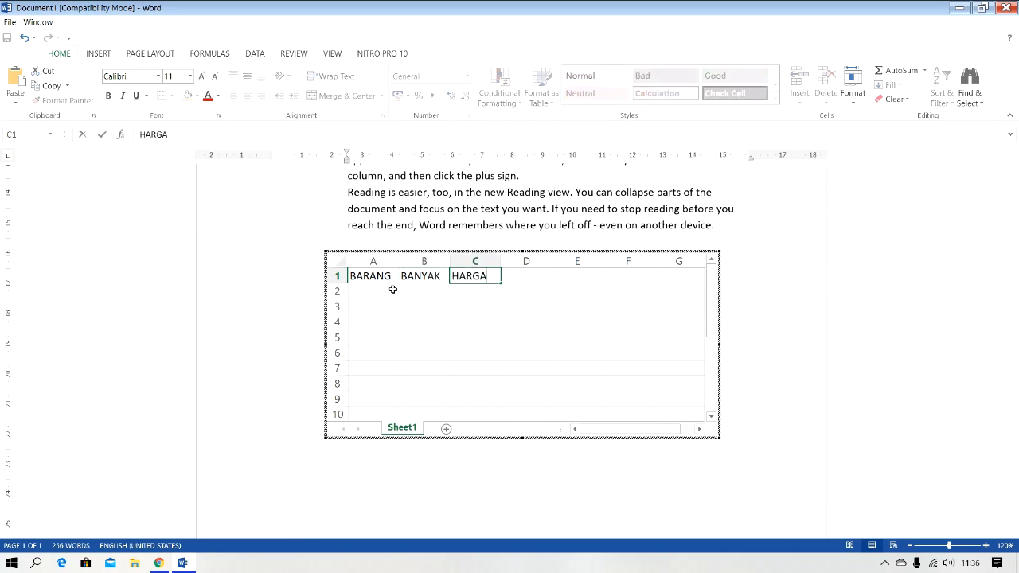
- List the items SEPATU, BAJU and TOPI in cells A2 to A4 under BARANG
click(378, 290)
text(SEPATU)
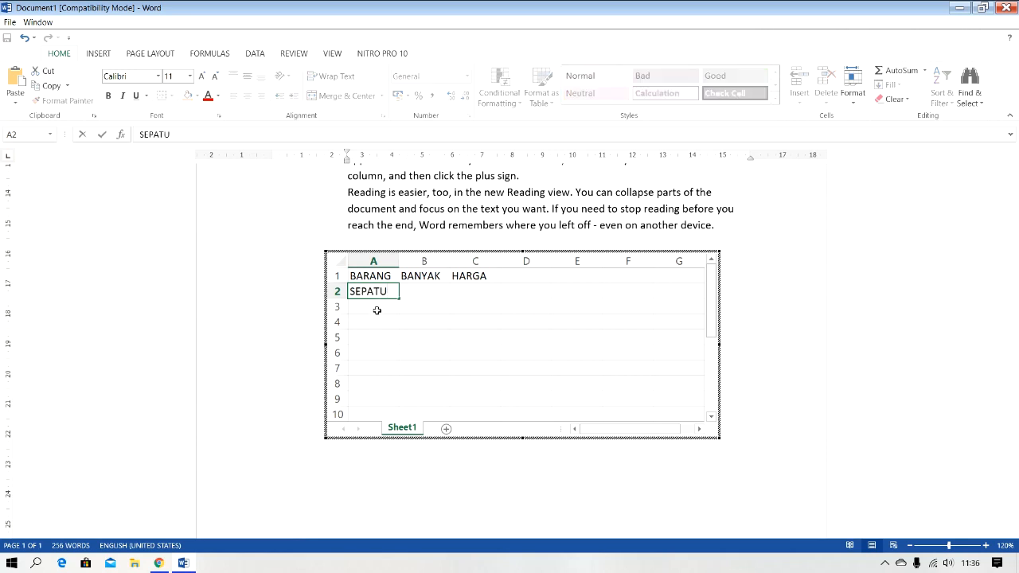
click(376, 310)
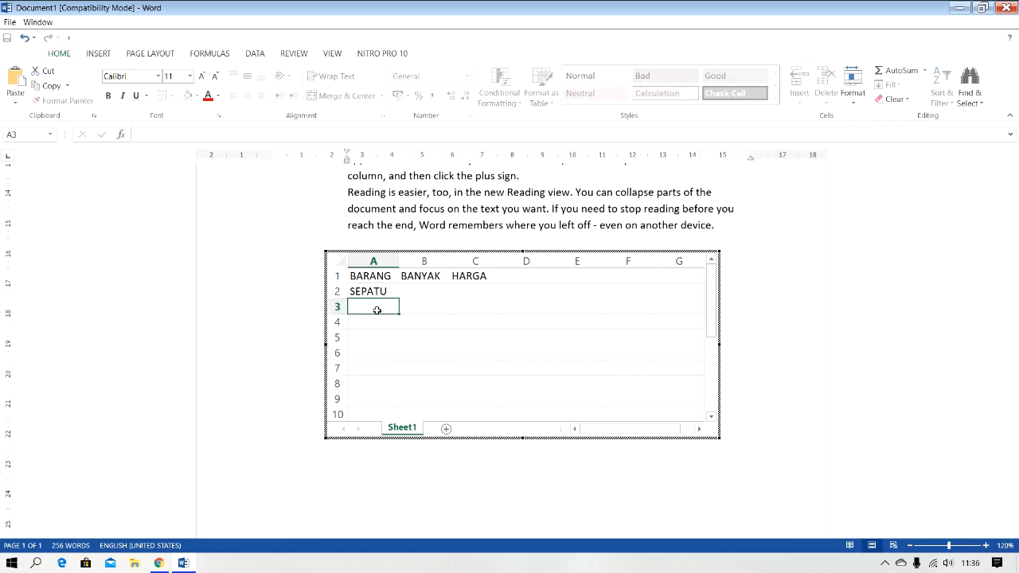
text(BAJU)
click(378, 327)
text(TOPI)
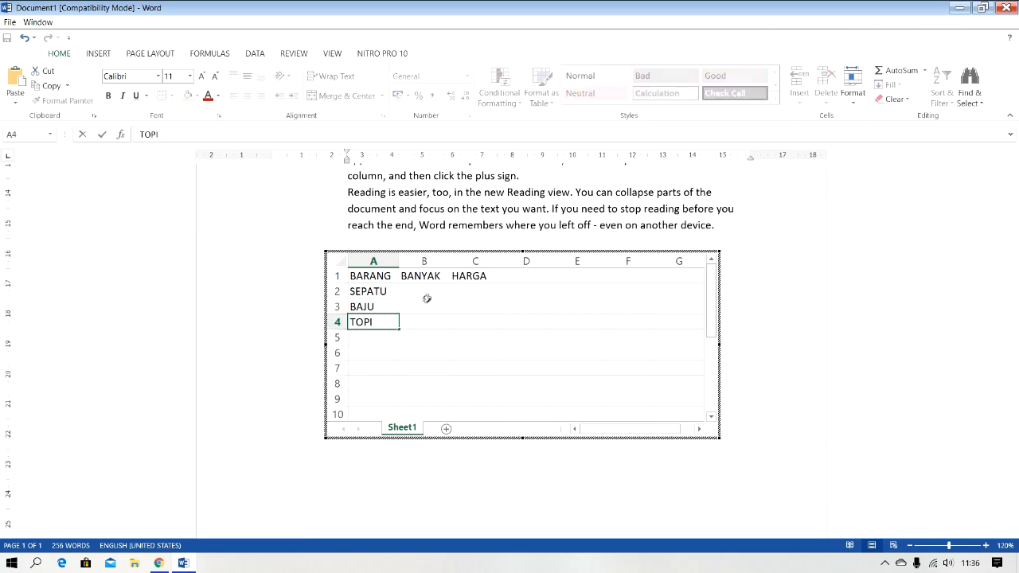
- Fill in the BANYAK quantities 3, 2 and 1 in cells B2 to B4
click(427, 298)
text(3)
click(430, 307)
text(2)
click(436, 323)
text(1)
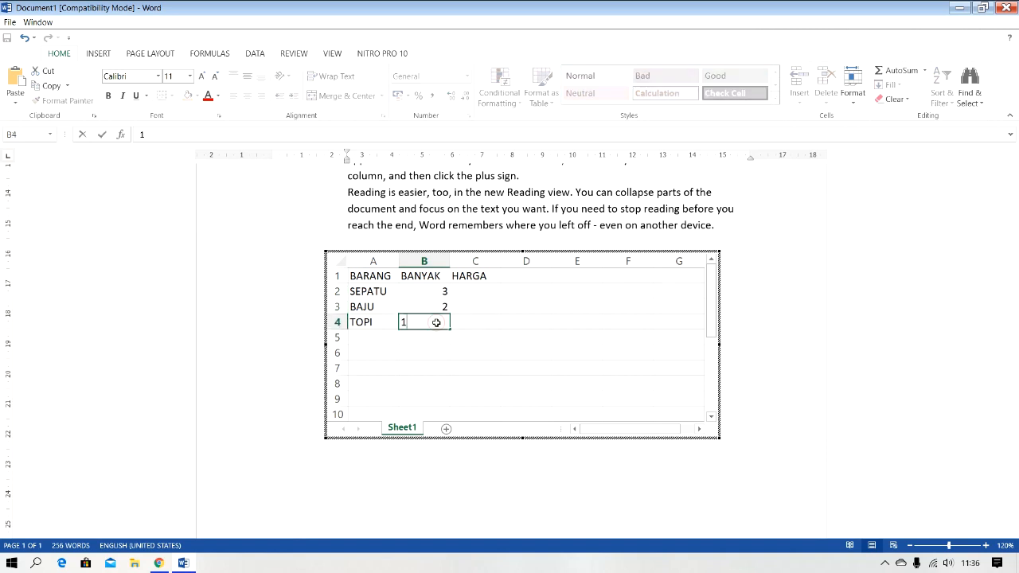
- Fill in the HARGA prices 5000, 100000 and 23000 in cells C2 to C4
click(473, 292)
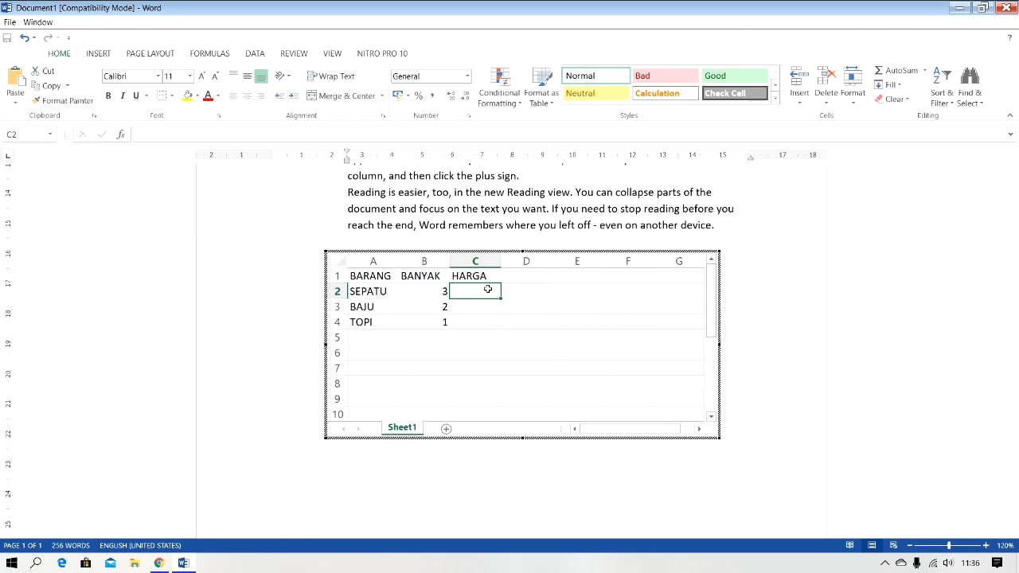
text(5000)
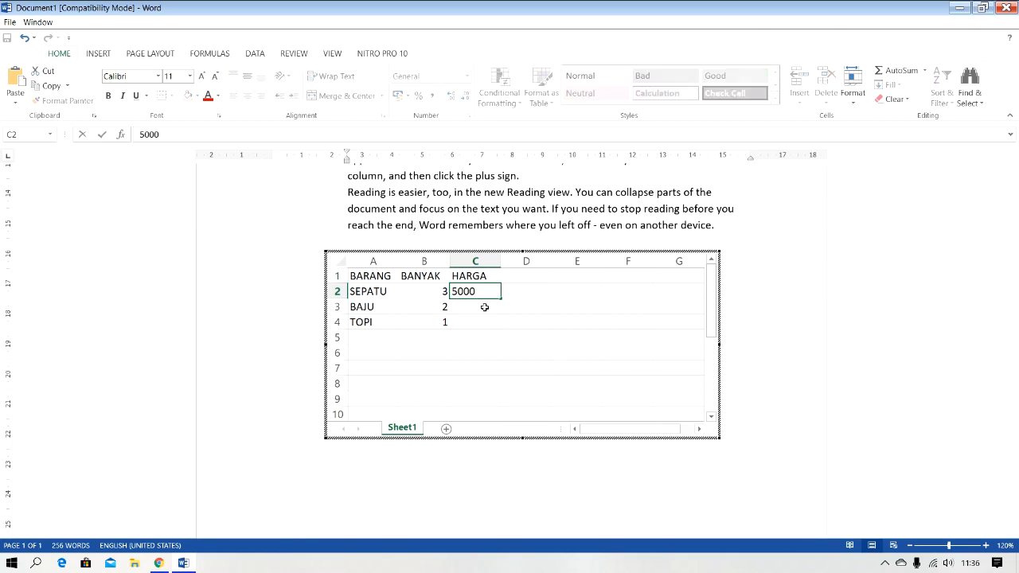
click(484, 306)
text(100000)
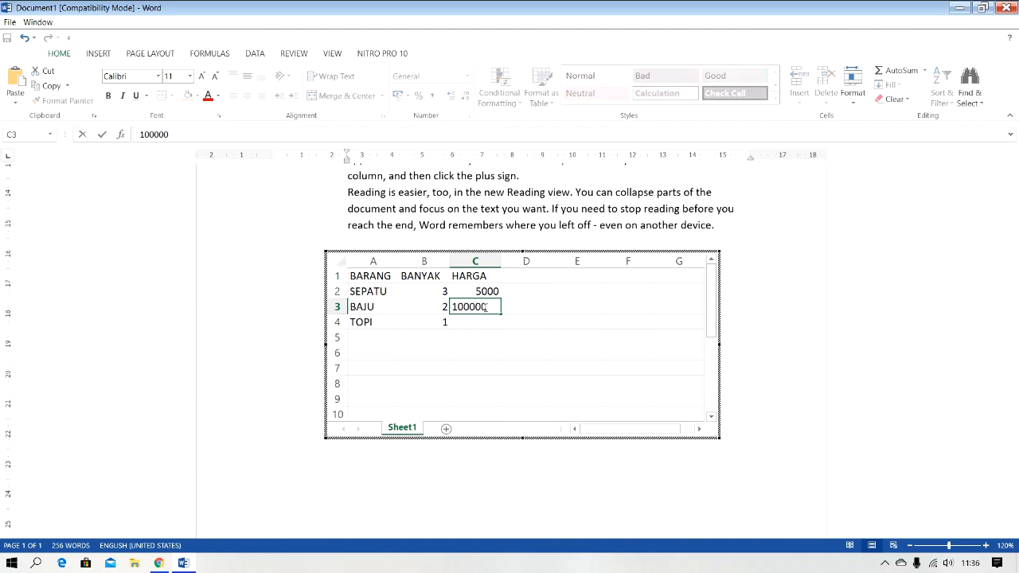
click(486, 322)
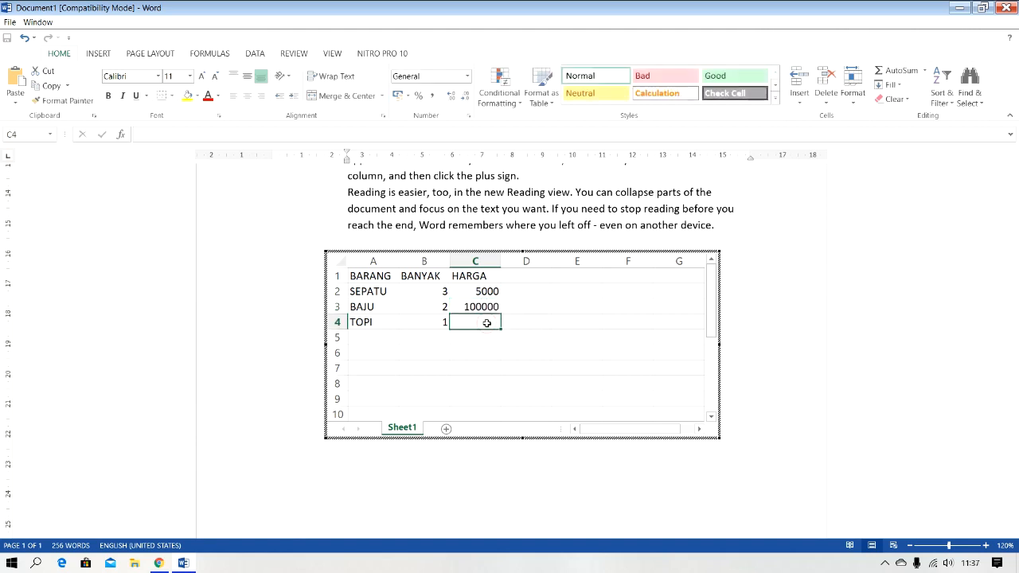
text(23000)
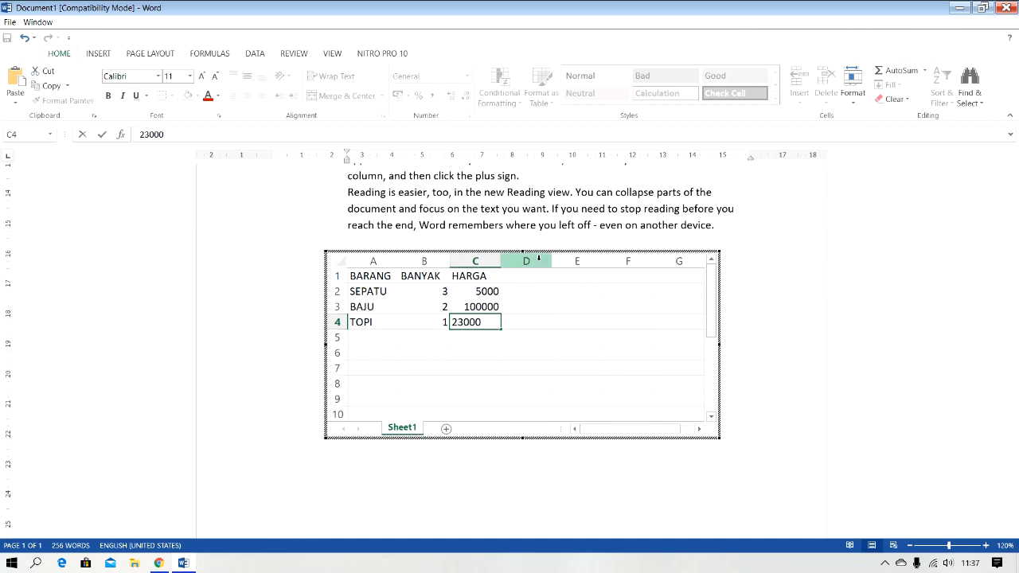
- Add a TOTAL column header in cell D1 of the embedded sheet
click(521, 277)
text(T)
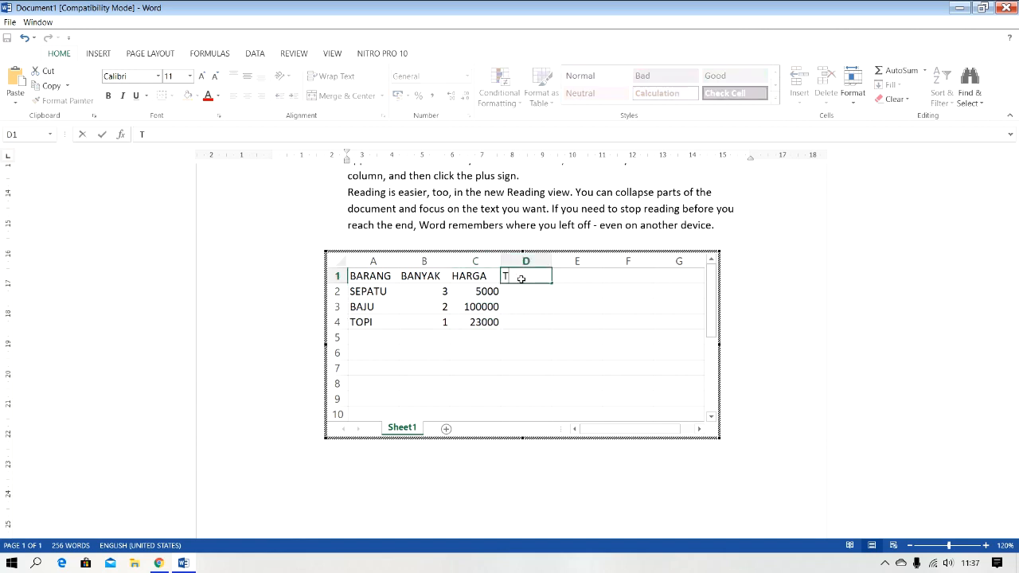
text(OTAL)
- Calculate the SEPATU total in D2 with the formula =B2*C2 and fill it down to D4
click(538, 294)
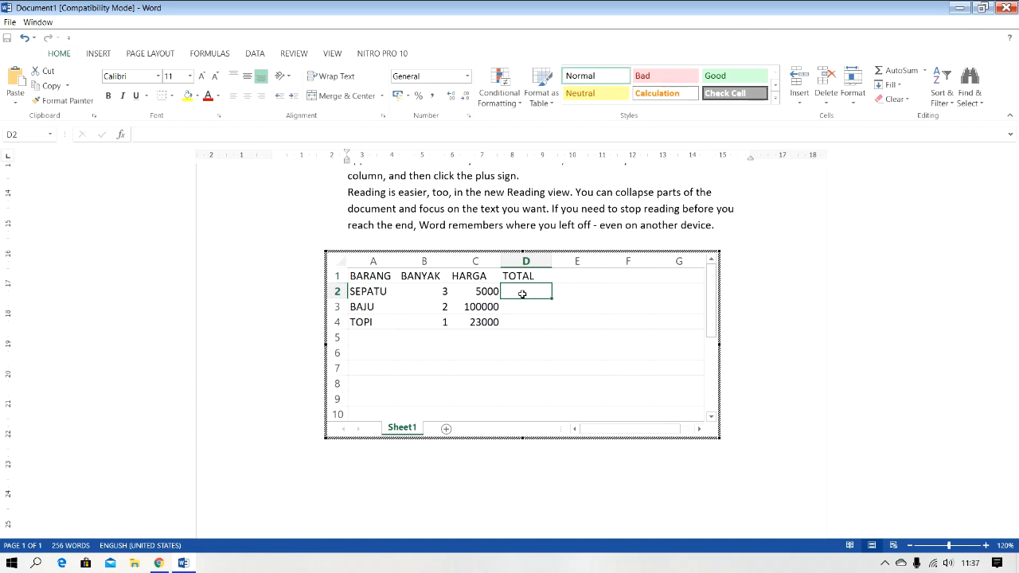
text(=)
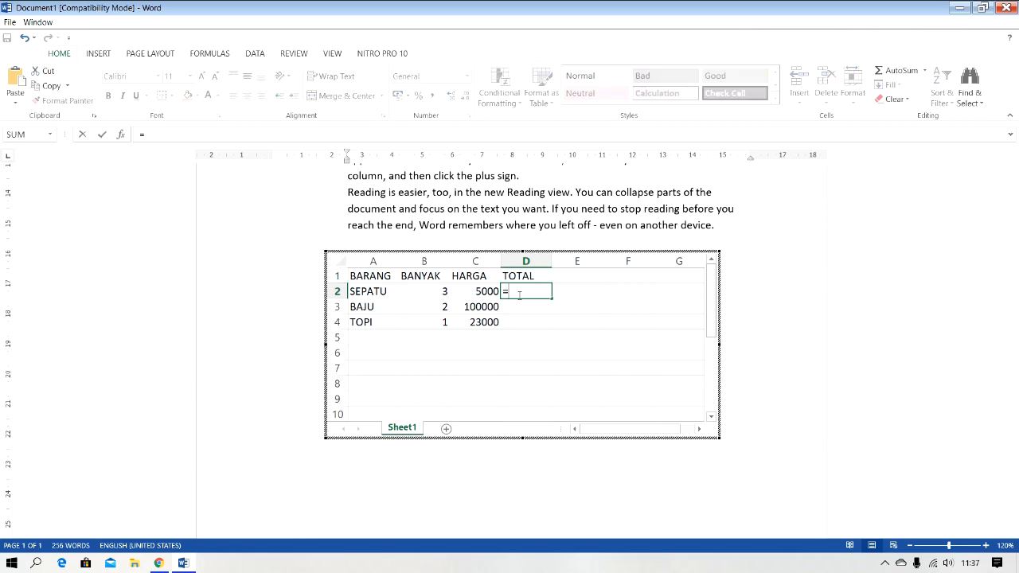
click(425, 293)
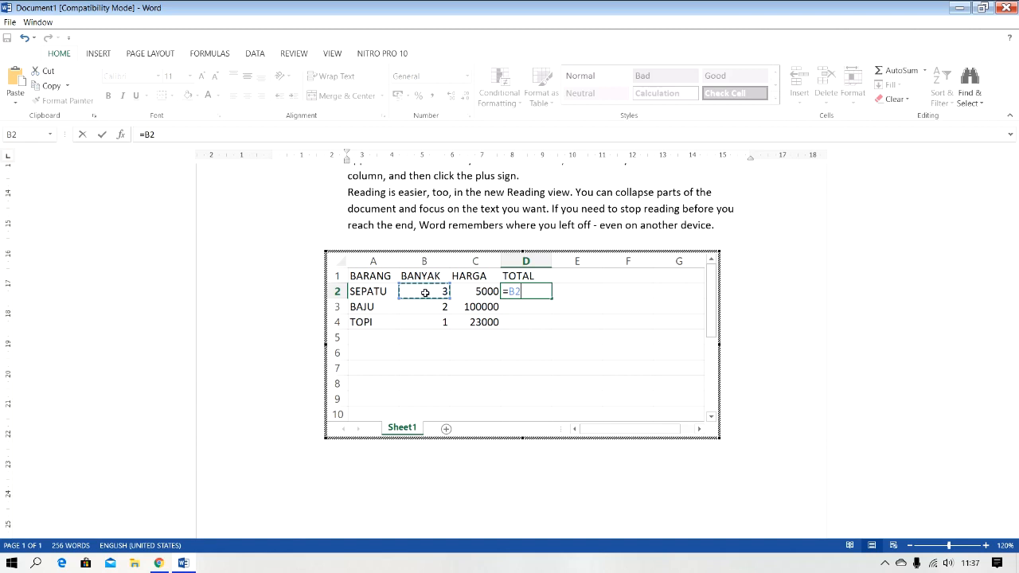
text(*)
click(494, 290)
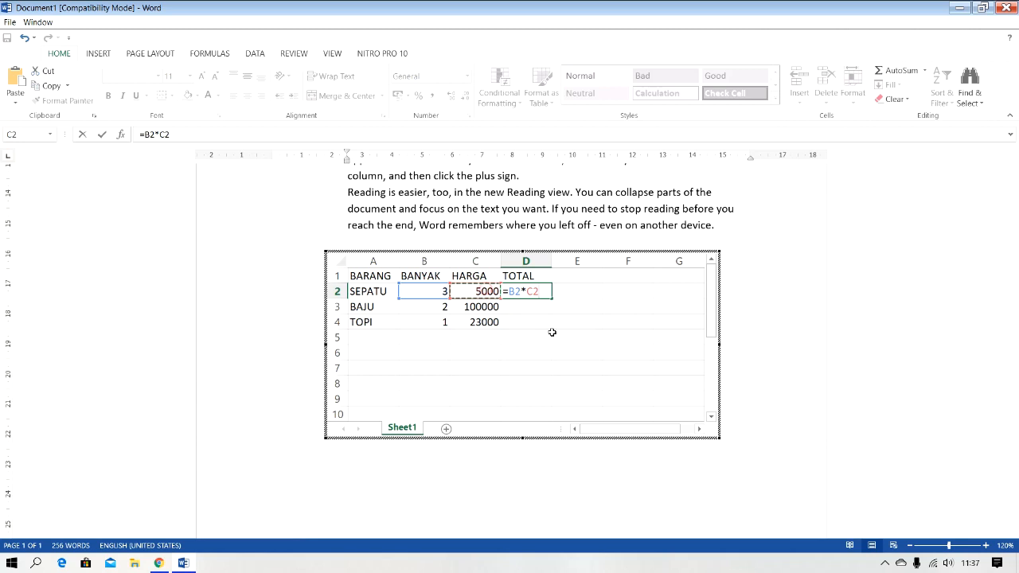
key(Return)
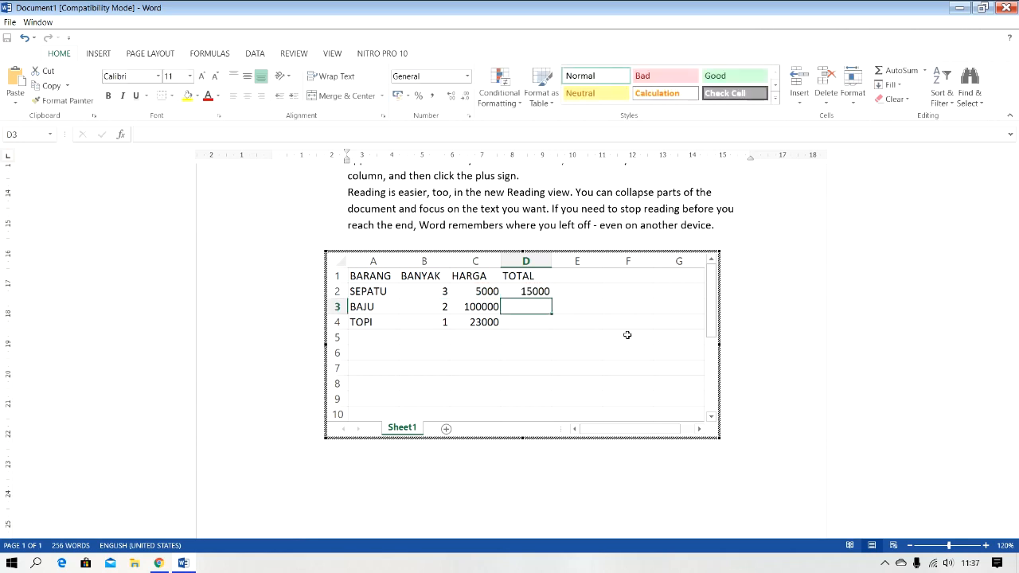
click(540, 293)
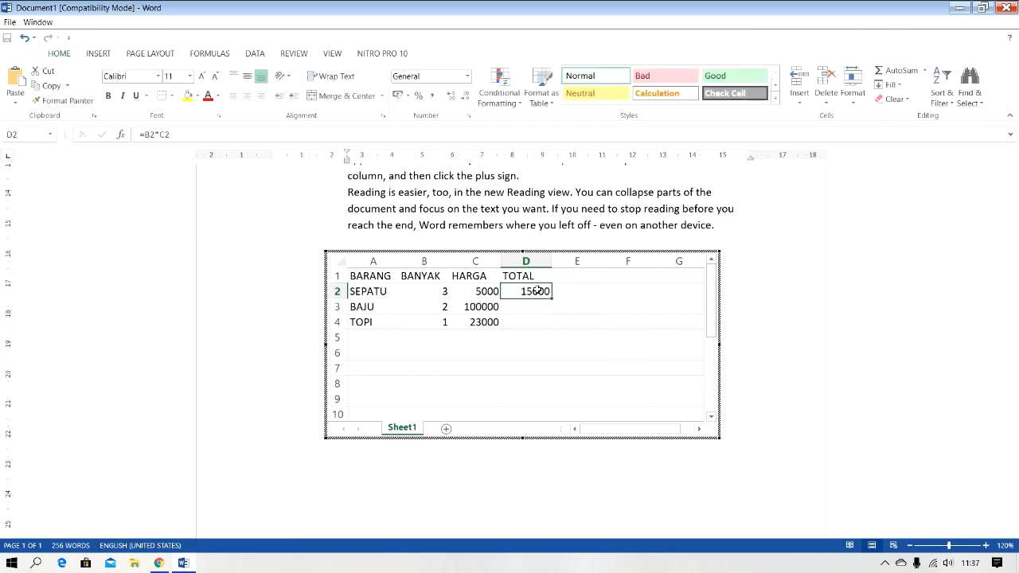
drag(552, 296, 552, 331)
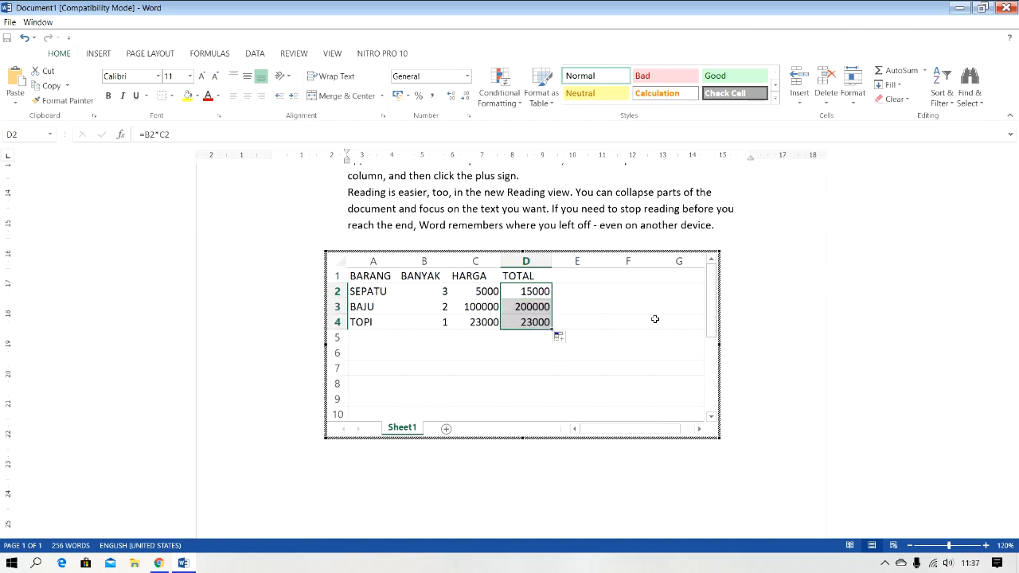
- Sum the totals in D2:D4 into cell D5 with AutoSum and check the resulting formula
click(525, 292)
click(591, 311)
key(Left)
key(Up)
click(533, 321)
key(Up)
click(532, 321)
drag(535, 291, 535, 321)
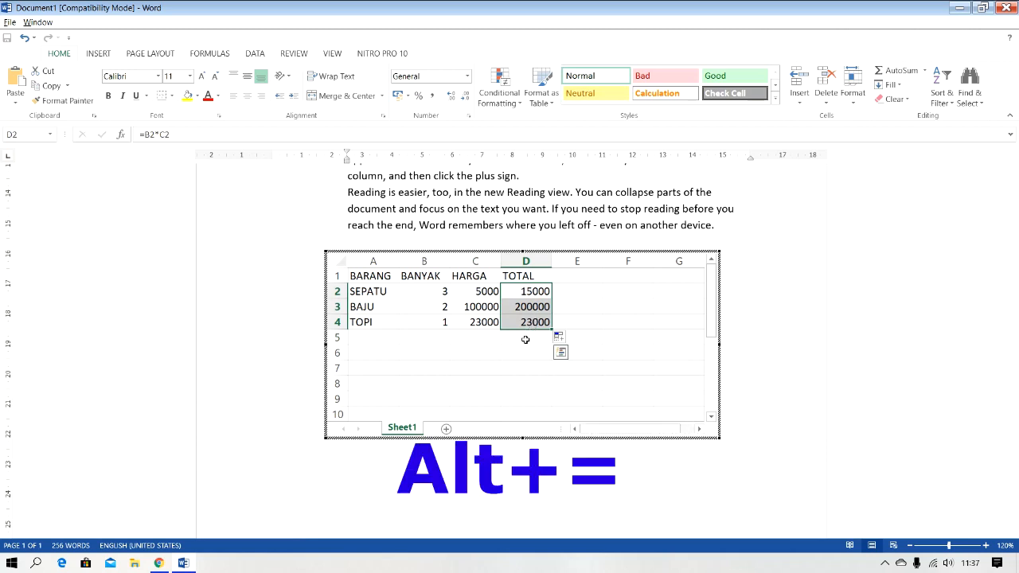
key(alt+equal)
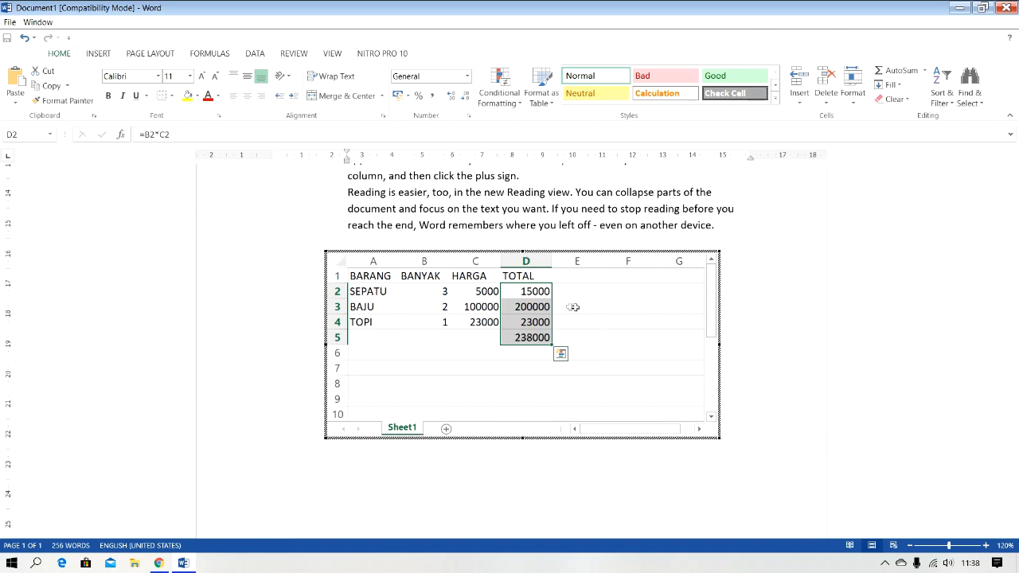
click(533, 292)
click(527, 336)
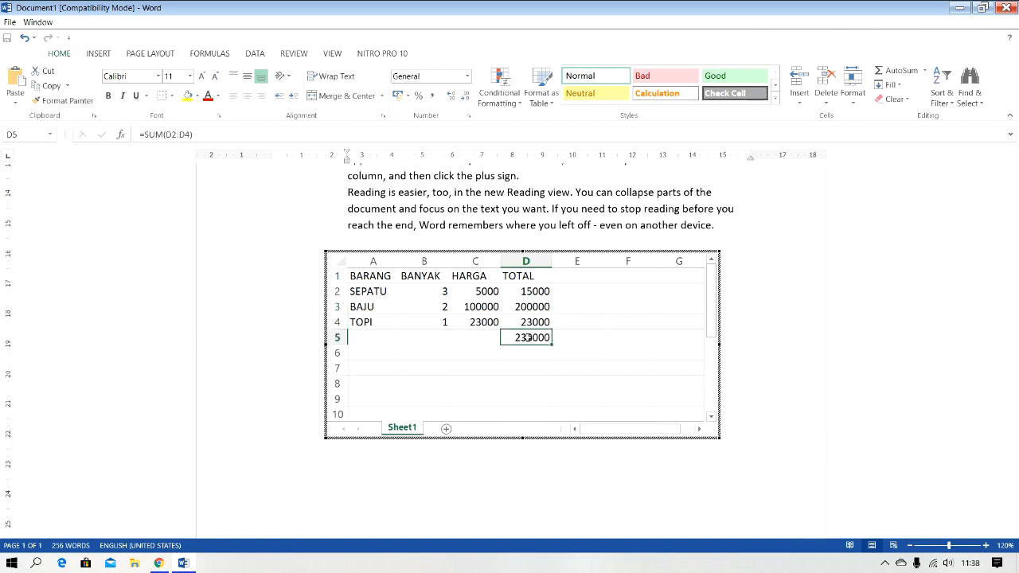
- Apply All Borders to the table range A1:D5
drag(375, 336, 461, 337)
drag(373, 280, 519, 337)
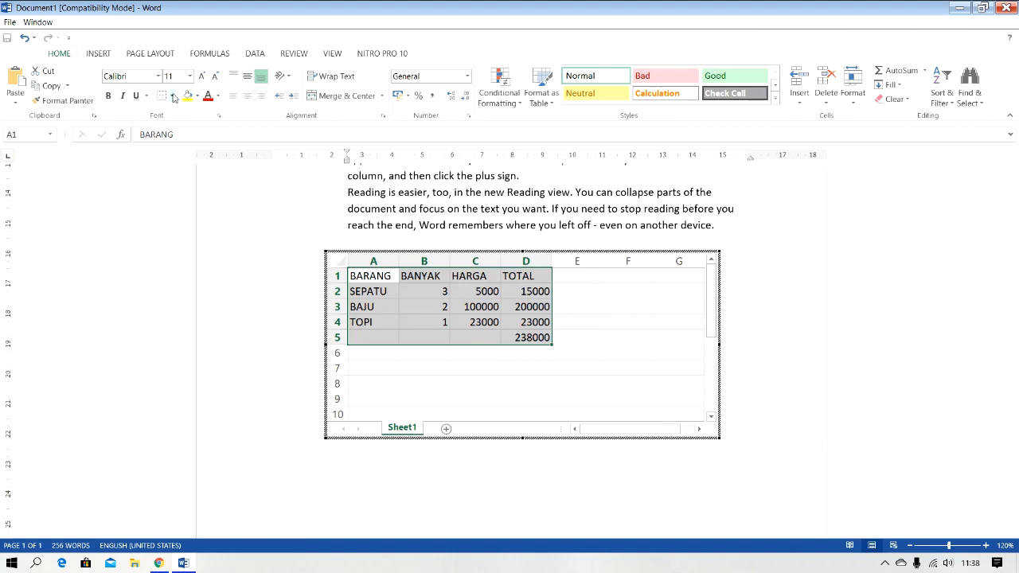
click(171, 96)
click(186, 207)
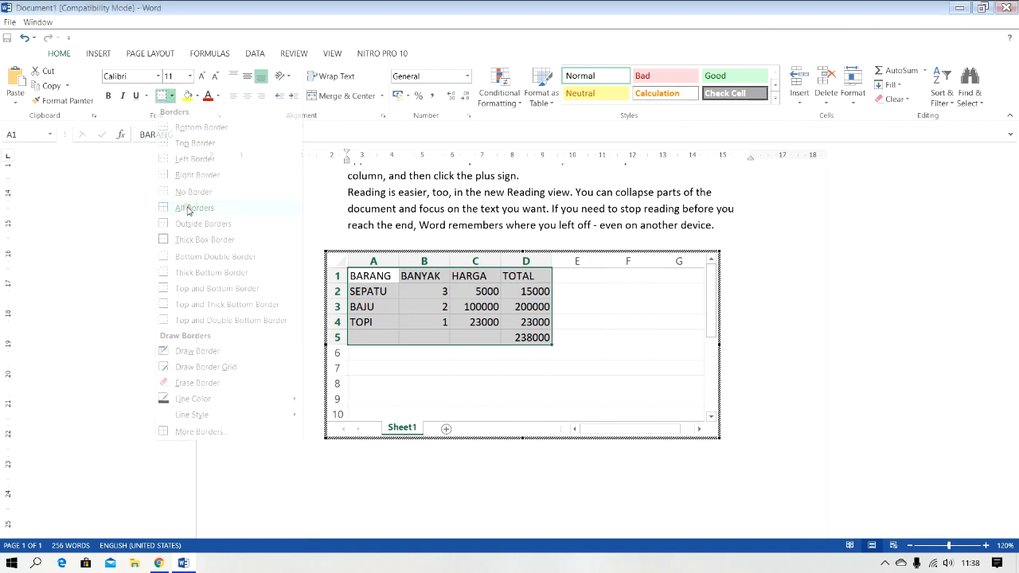
- Merge and center cells A5:C5 and label the merged cell TOTAL SELURUH
drag(375, 336, 461, 339)
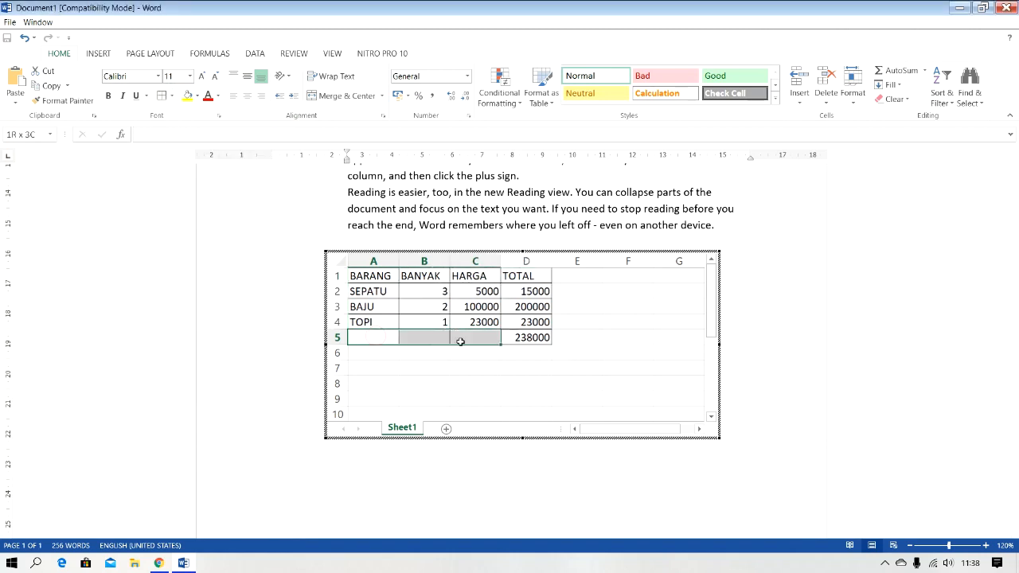
click(340, 98)
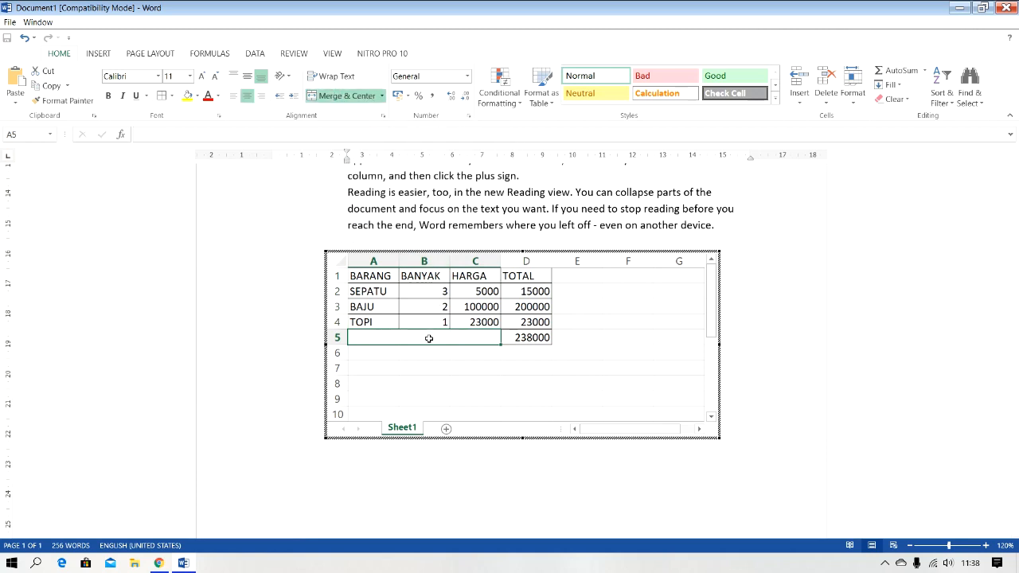
text(TOTAL SELURU)
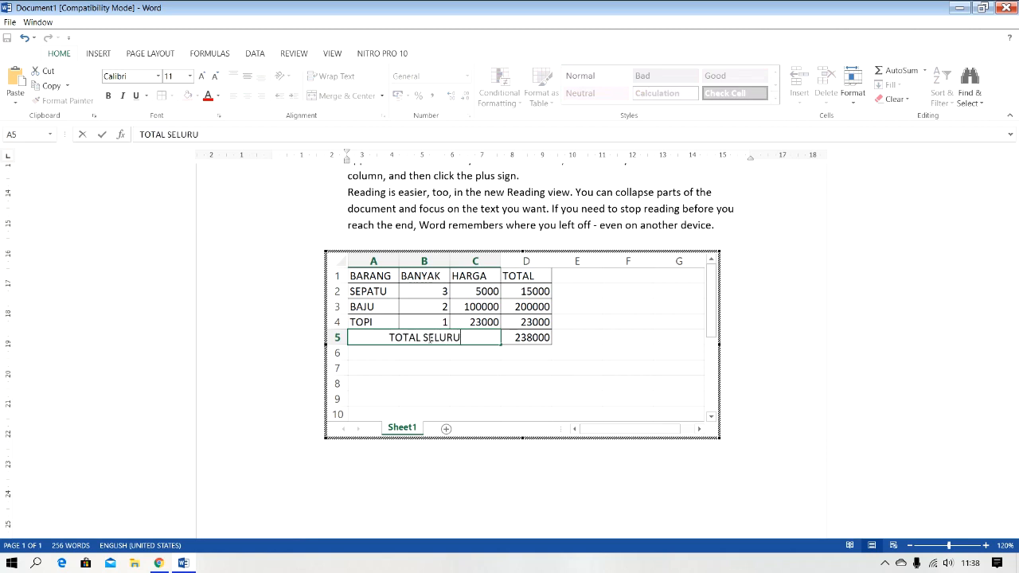
text(H)
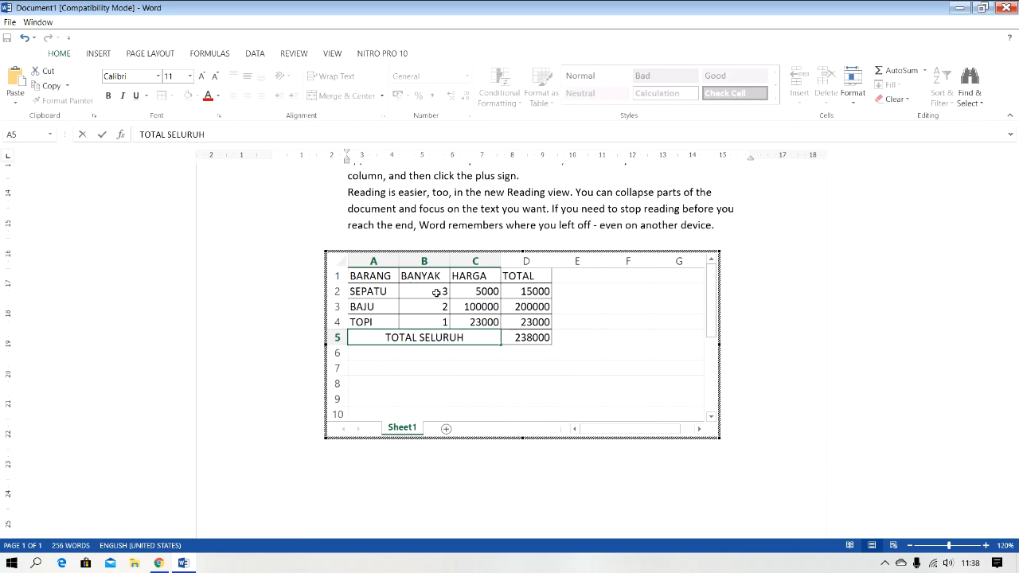
- Apply the Good cell style to the header row A1:D1
click(436, 292)
drag(378, 273, 513, 276)
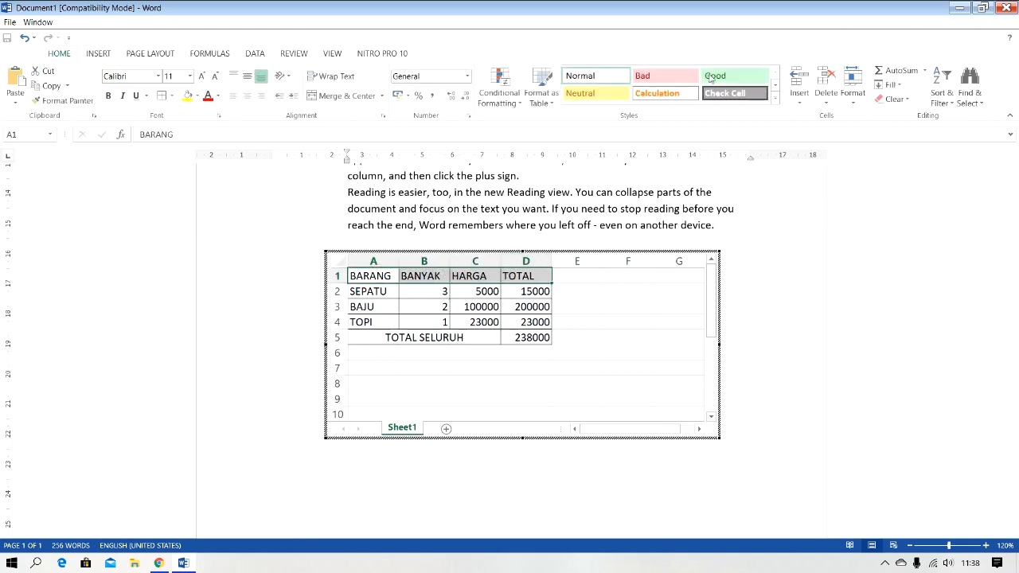
click(715, 75)
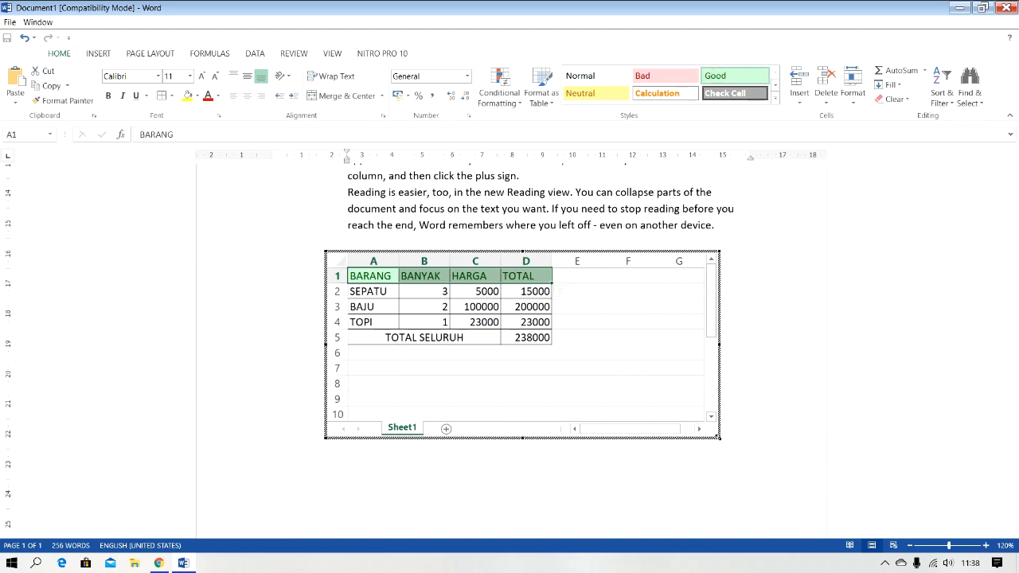
- Shrink the embedded sheet's frame so it shows only columns A to D and rows 1 to 6
drag(719, 437, 566, 372)
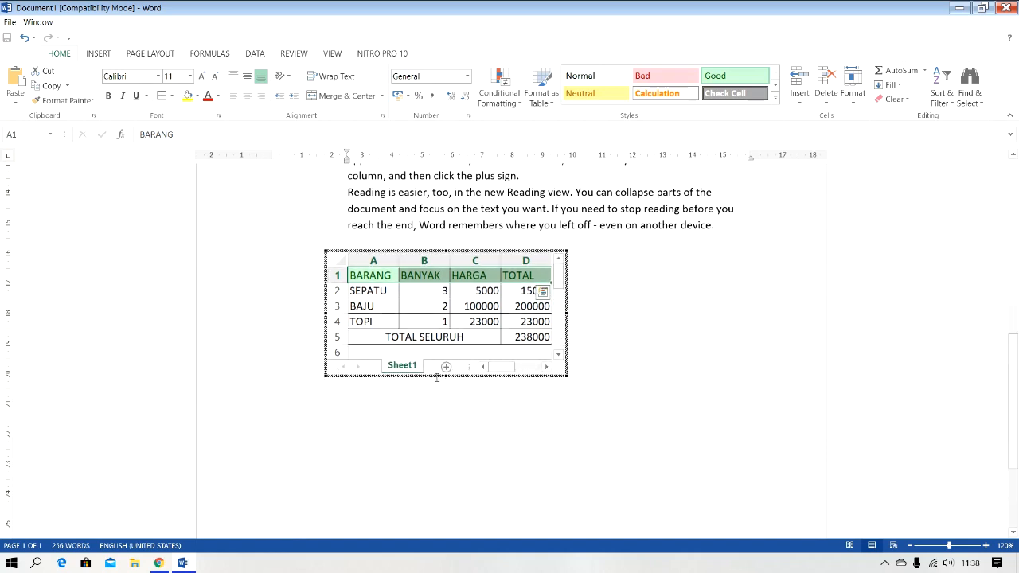
click(366, 276)
click(469, 273)
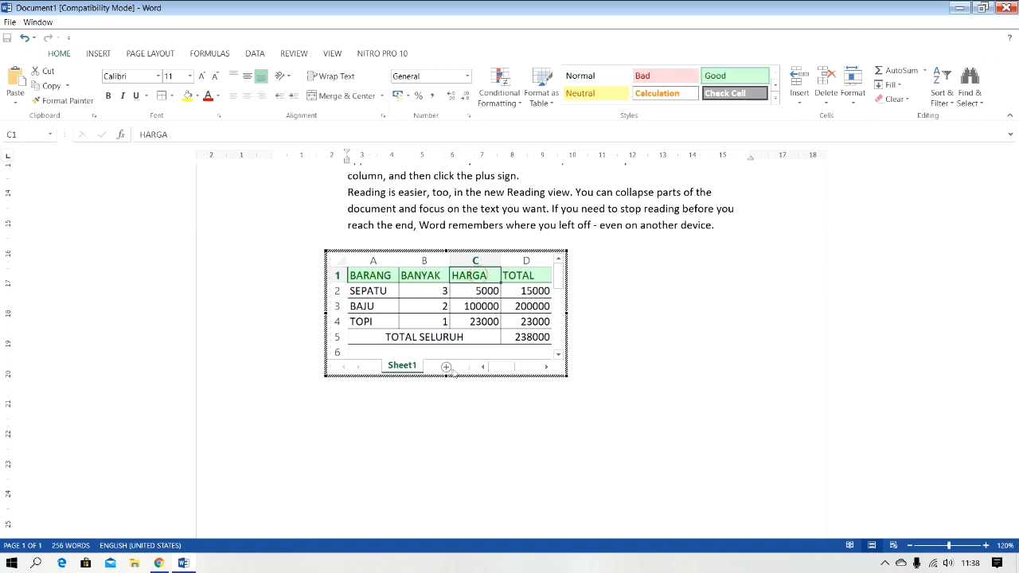
- Shorten the embedded sheet's frame to end at the TOTAL SELURUH row, and reopen the sheet once before returning to the document
drag(446, 375, 446, 362)
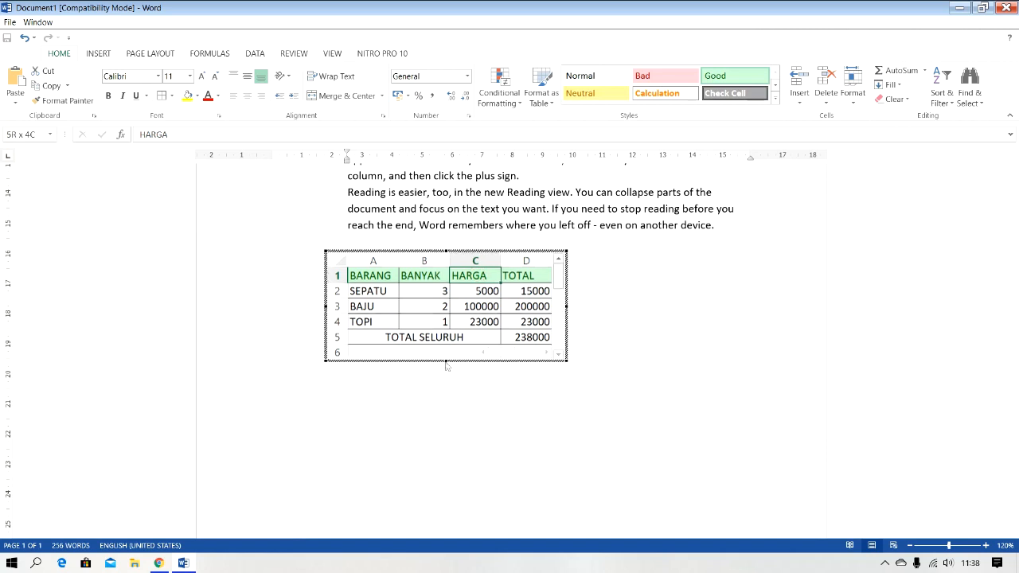
click(681, 355)
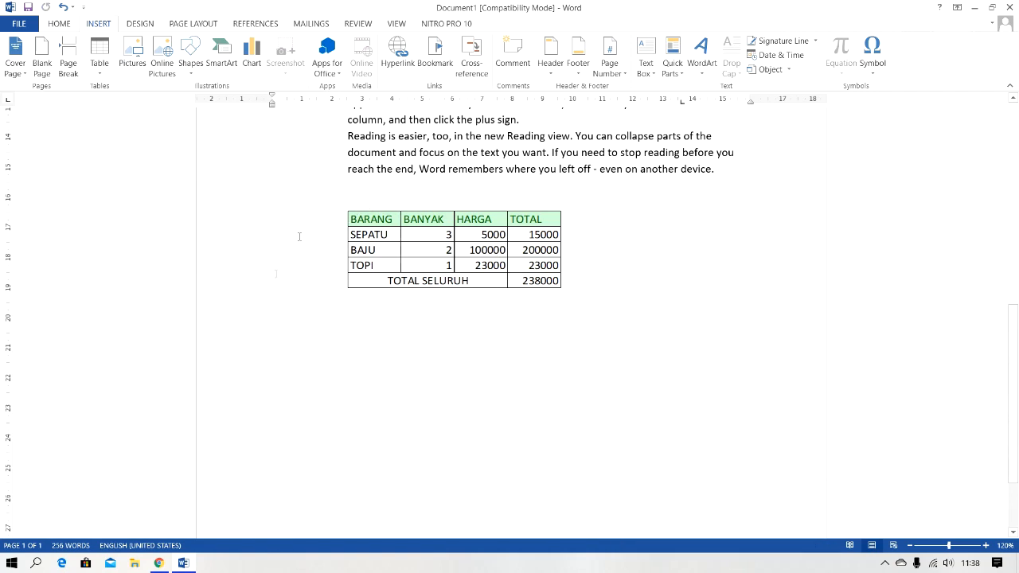
double_click(426, 238)
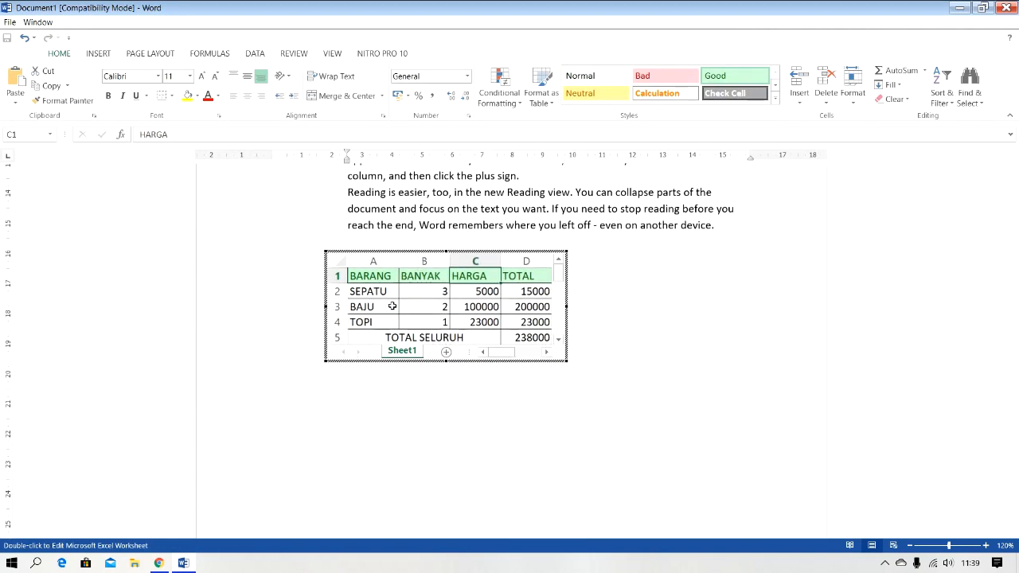
click(532, 291)
click(648, 326)
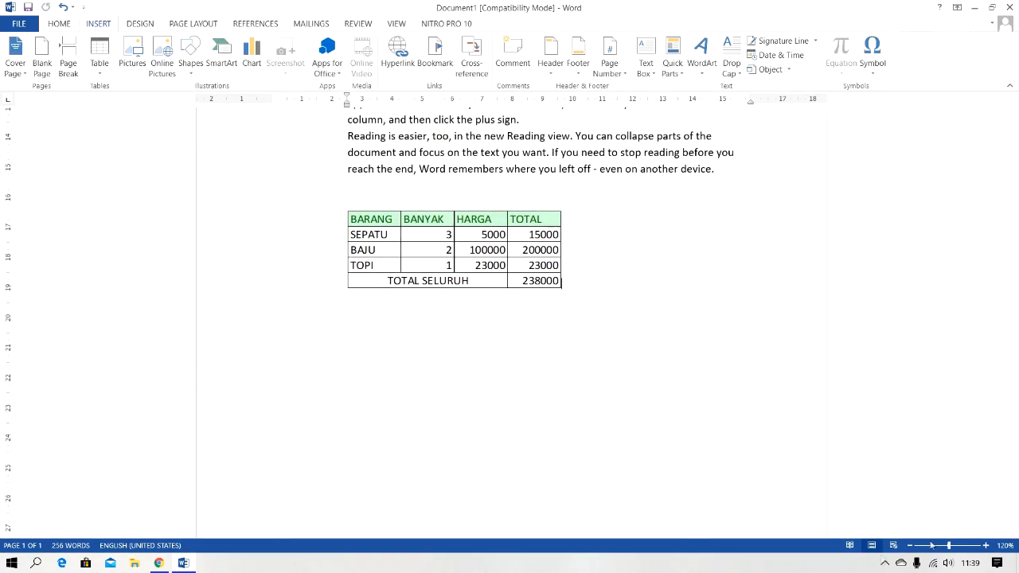
click(885, 564)
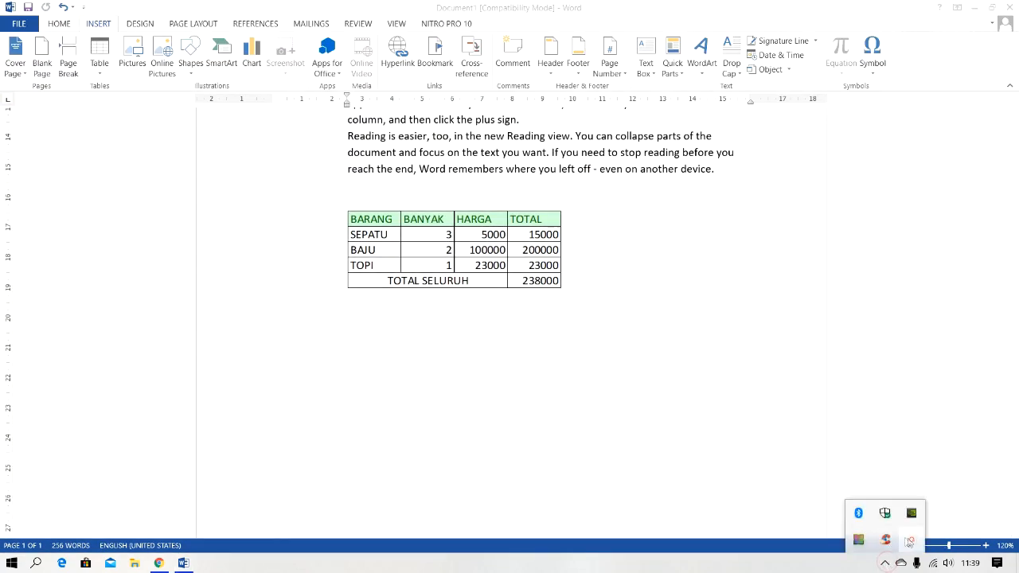
click(911, 540)
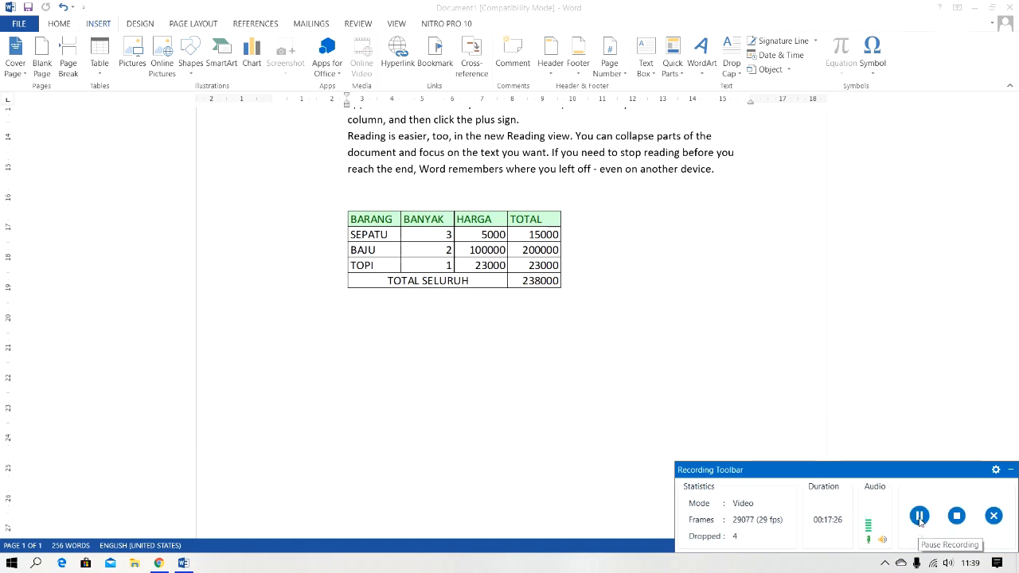
click(920, 517)
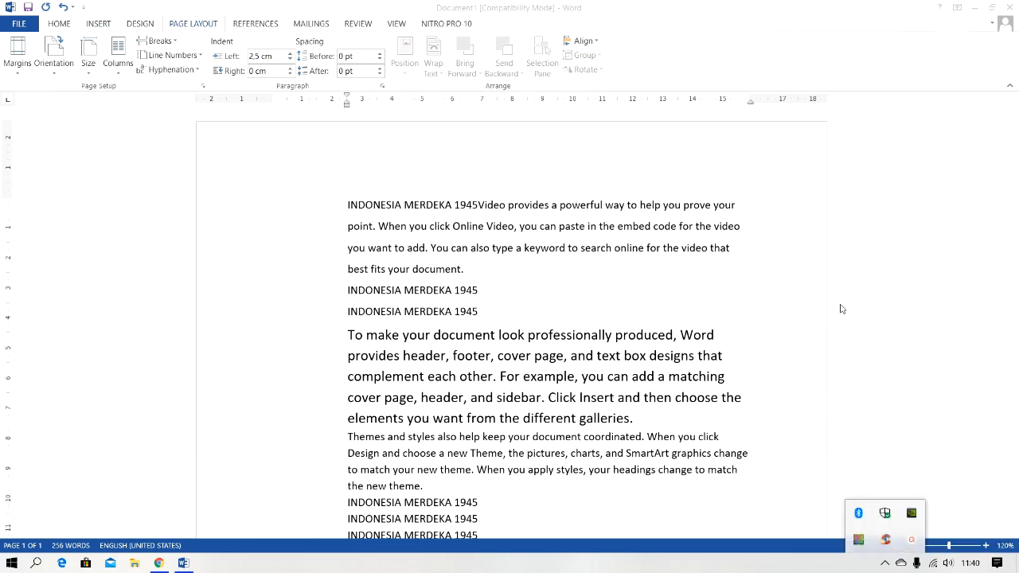
click(891, 313)
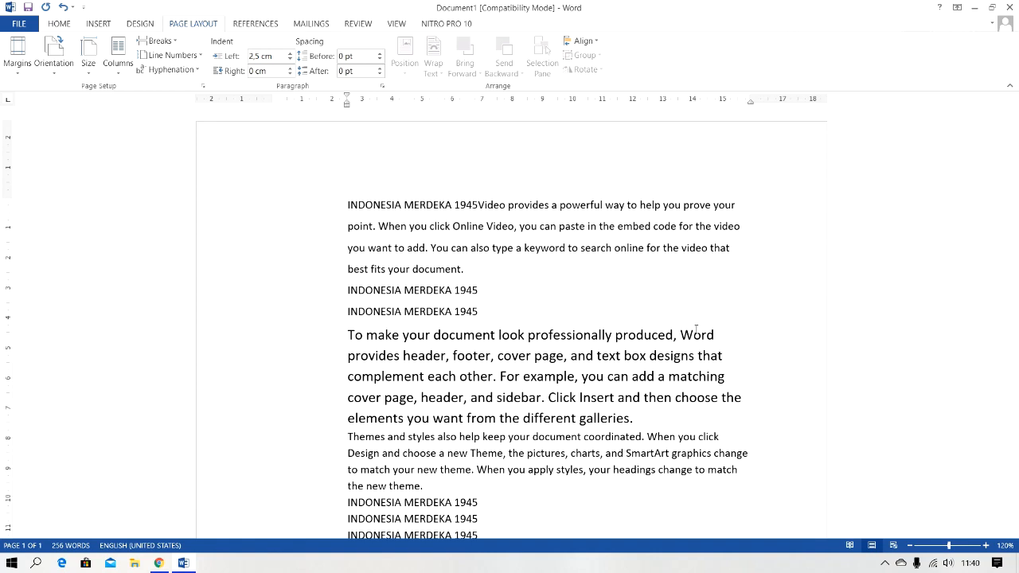
mouse_move(1013, 212)
mouse_down()
mouse_move(1013, 241)
mouse_move(1011, 204)
mouse_up()
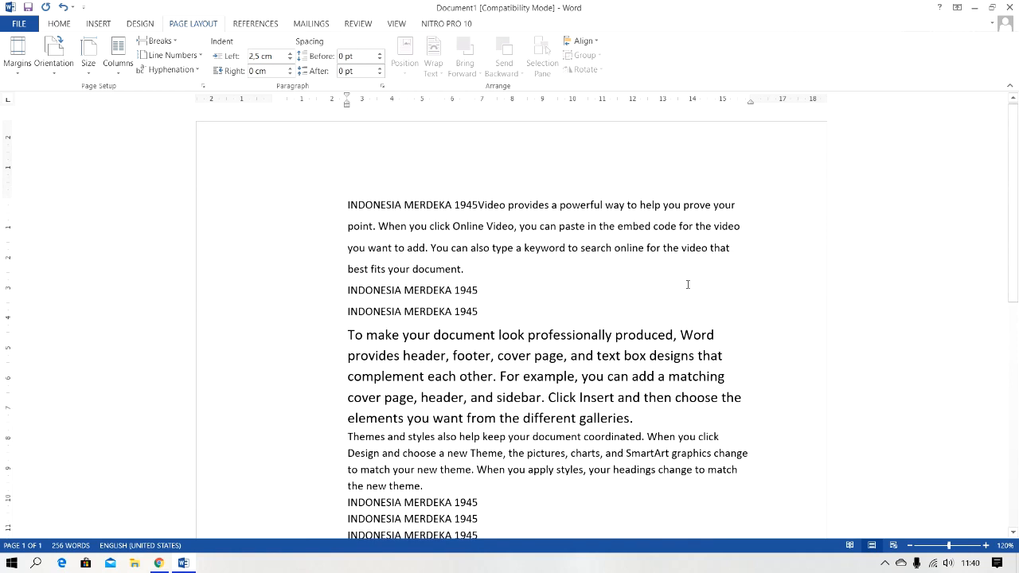
- Create a new blank document and browse the preset paper sizes available for it
key(ctrl+n)
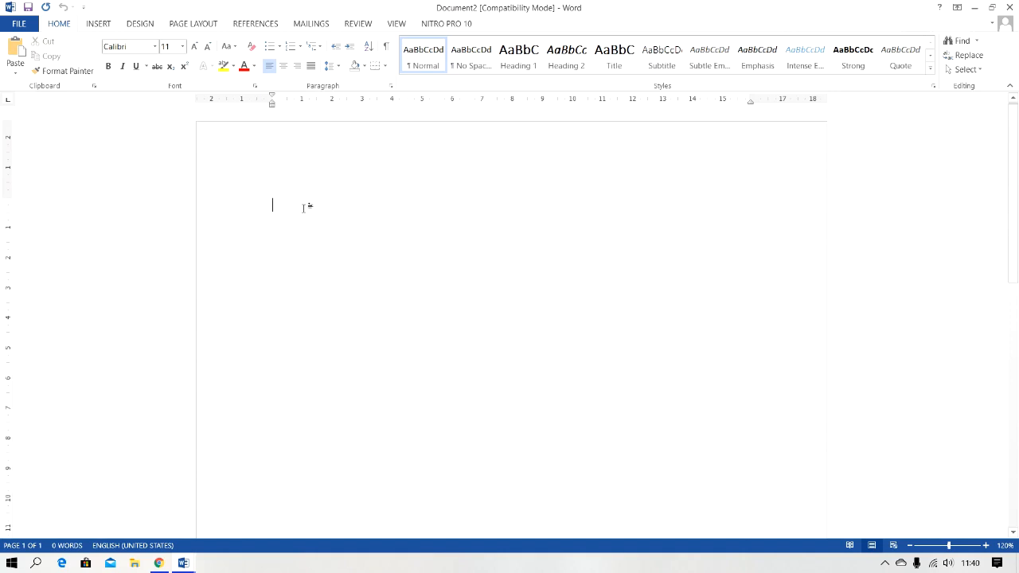
click(191, 24)
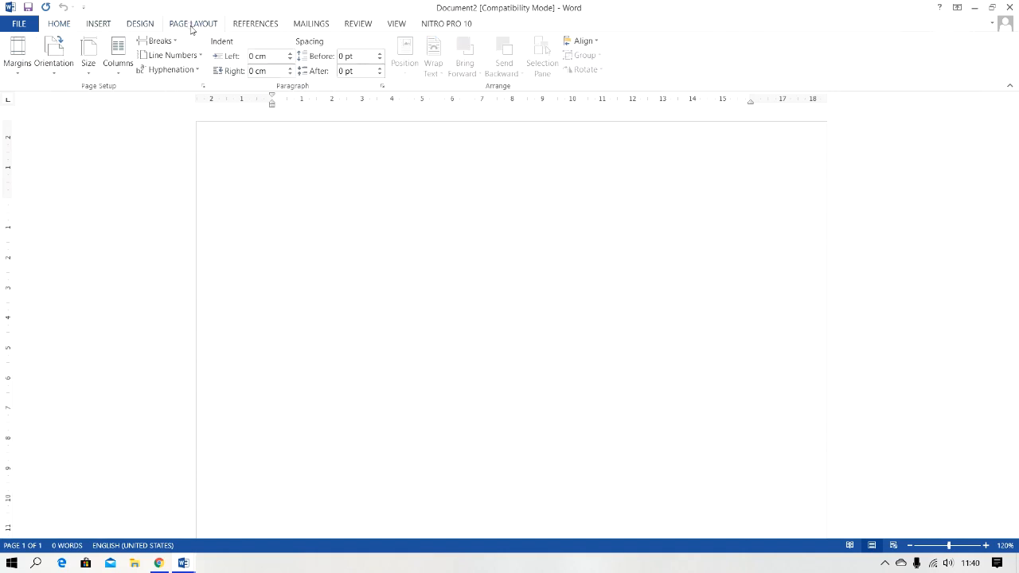
click(89, 66)
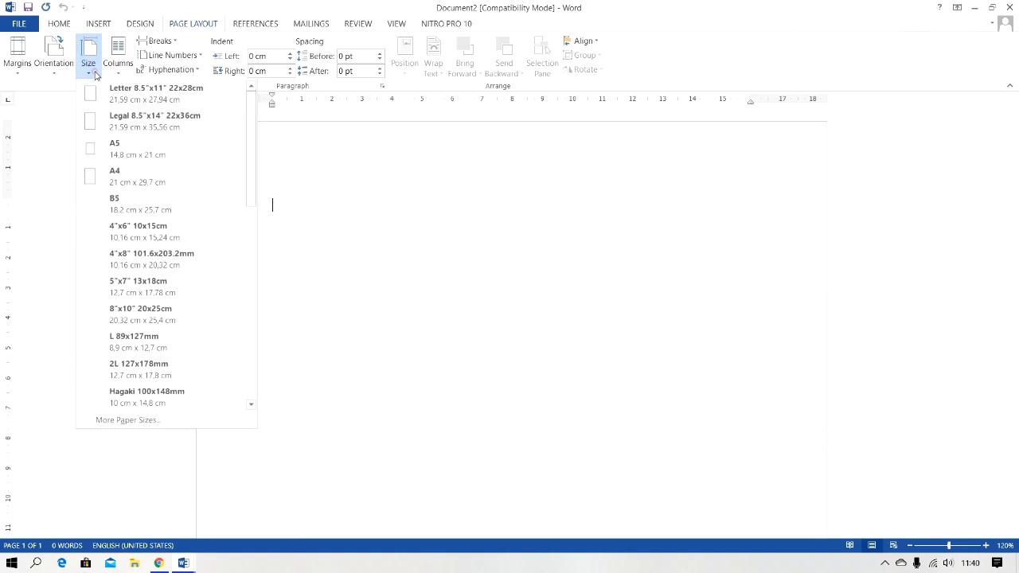
drag(252, 185, 249, 296)
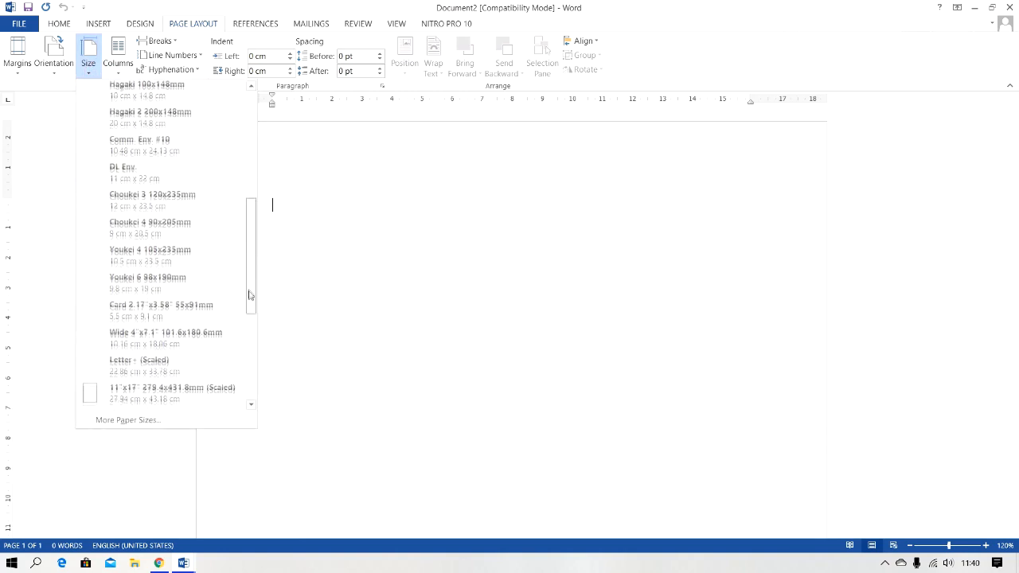
click(462, 265)
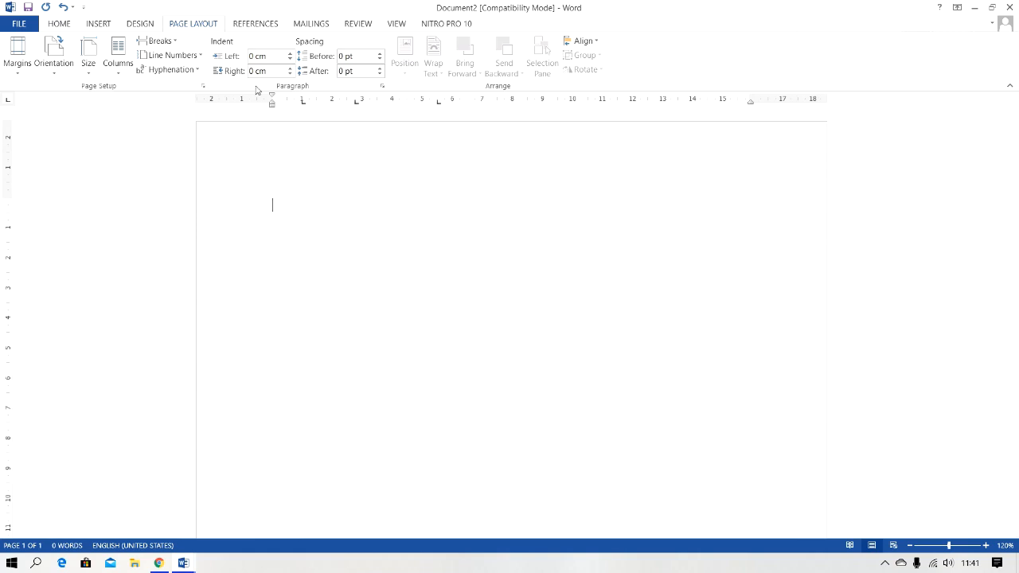
- Set a custom paper height of 33 cm and make this page setup the default for new documents
click(88, 64)
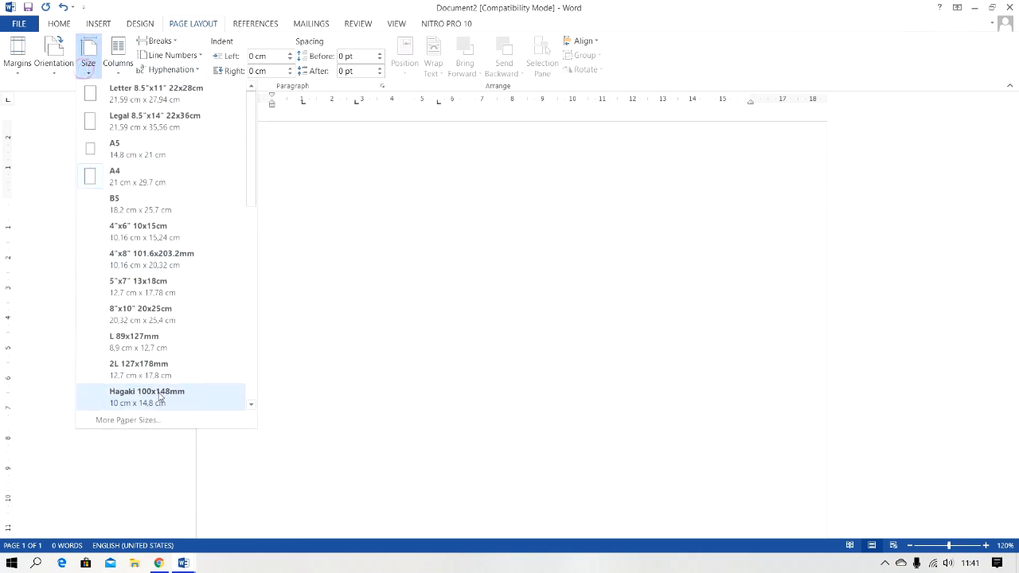
click(151, 419)
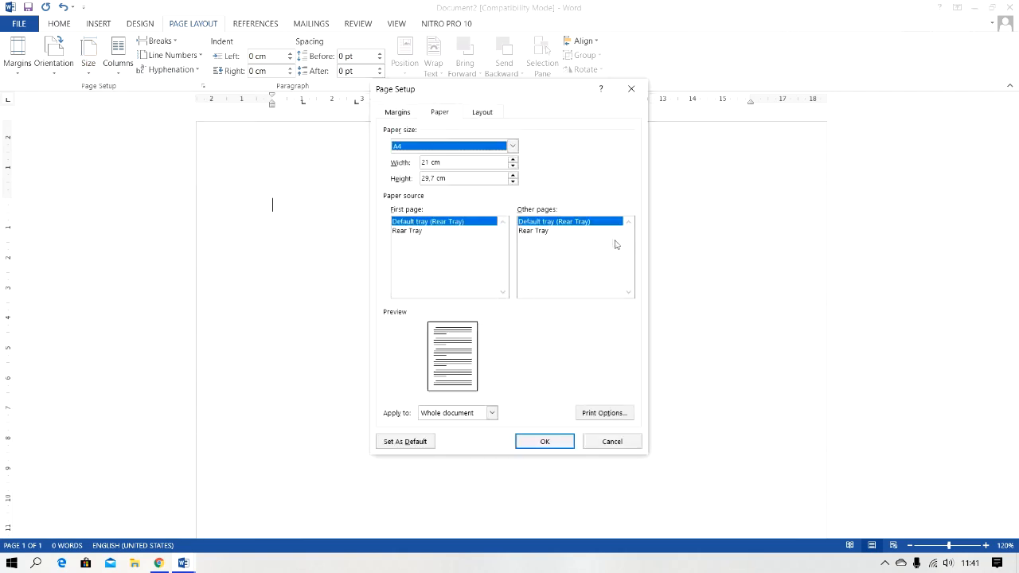
click(514, 148)
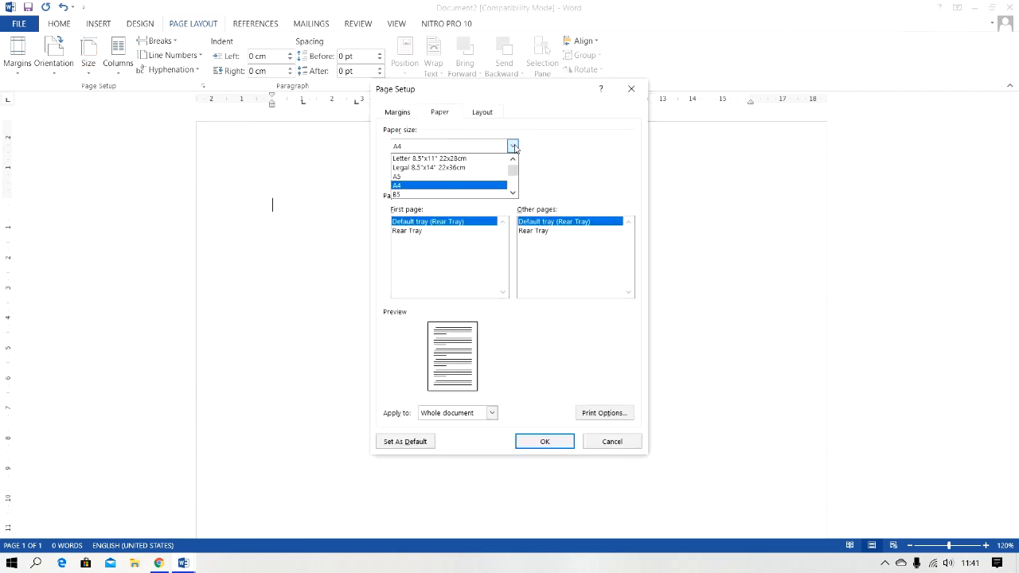
drag(511, 168, 512, 198)
click(530, 136)
drag(431, 161, 416, 167)
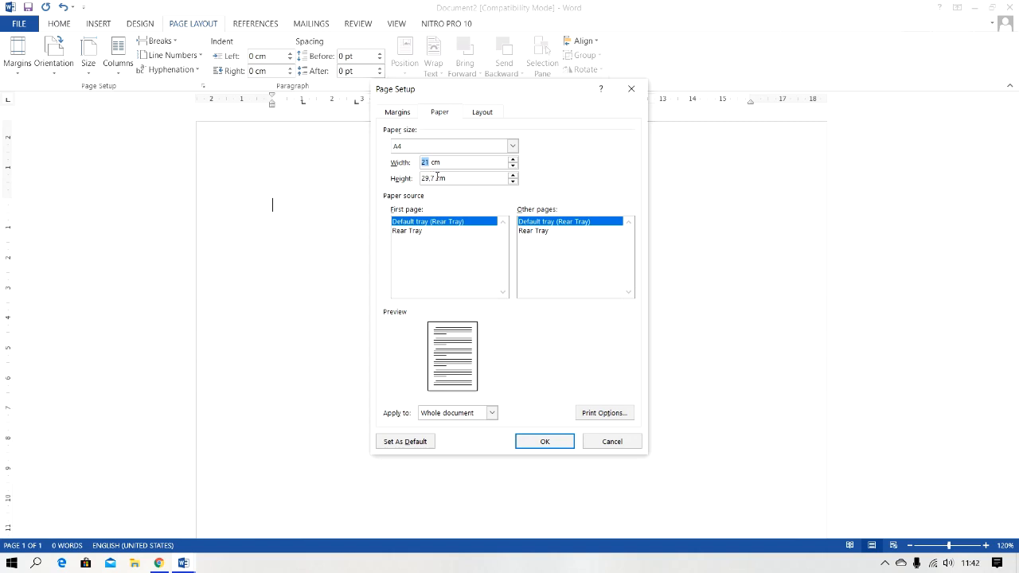
drag(433, 177, 407, 177)
text(33)
drag(519, 87, 520, 92)
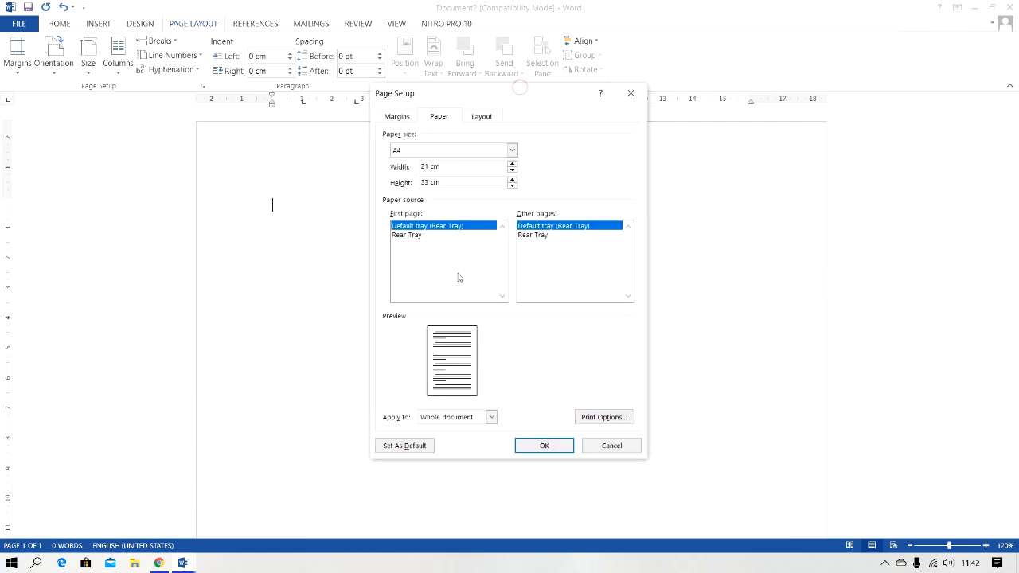
click(404, 446)
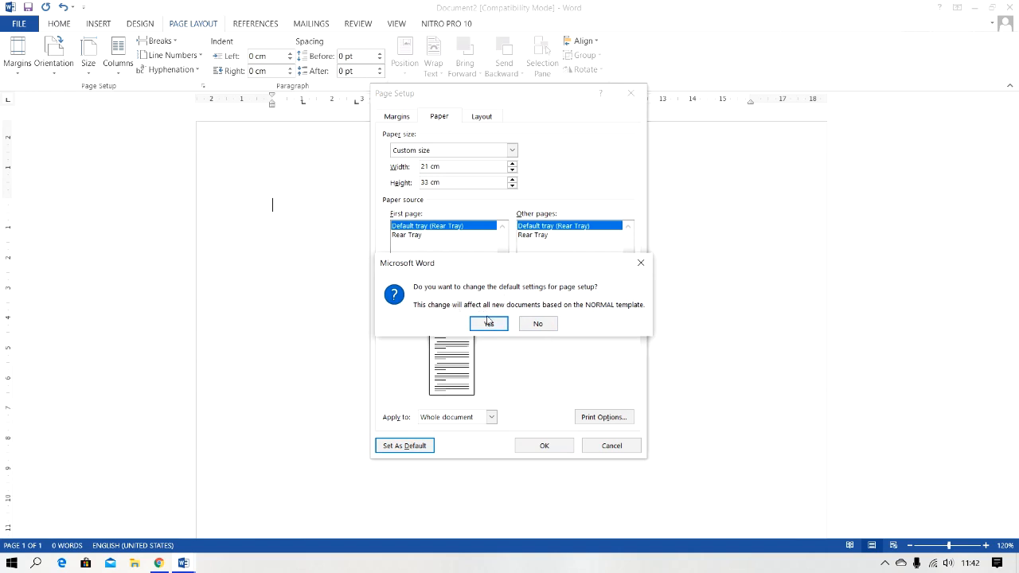
click(488, 322)
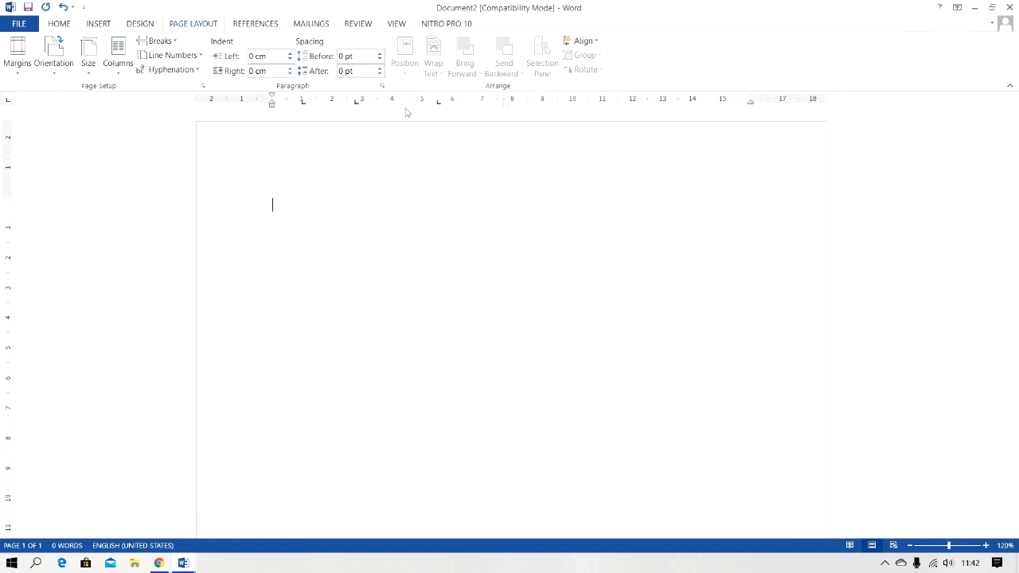
- Check the custom paper width and height in Page Setup and leave the settings as they are
click(87, 63)
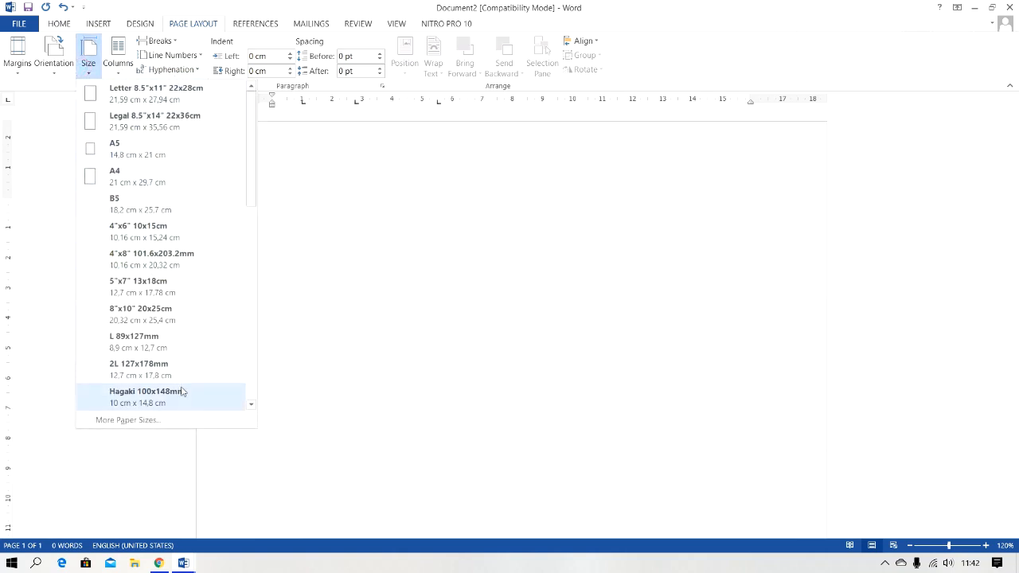
click(127, 420)
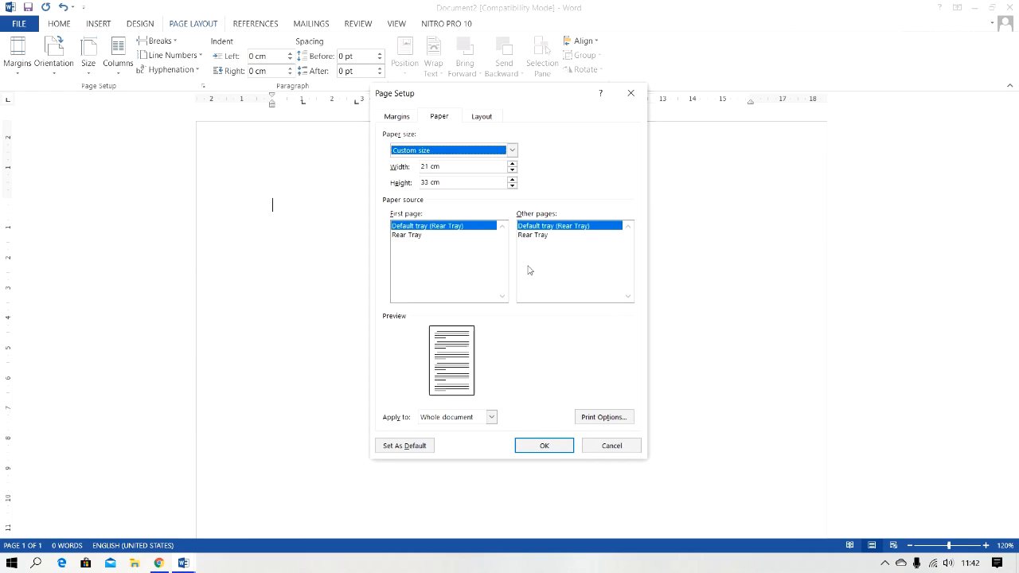
click(634, 93)
- Close Document2 and Document1 without saving, and minimize the browser to reach the desktop
click(1009, 7)
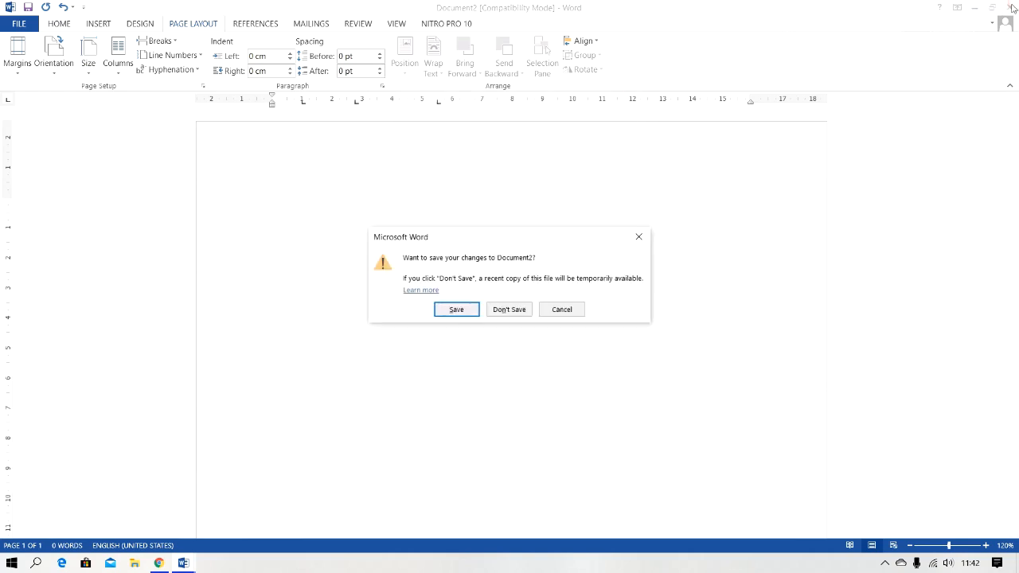
click(509, 310)
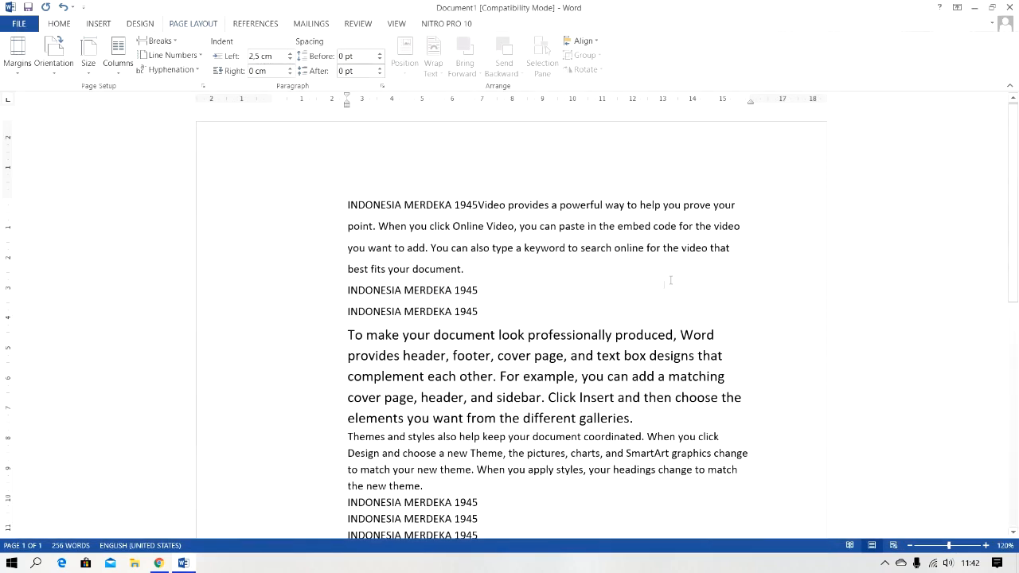
click(1013, 4)
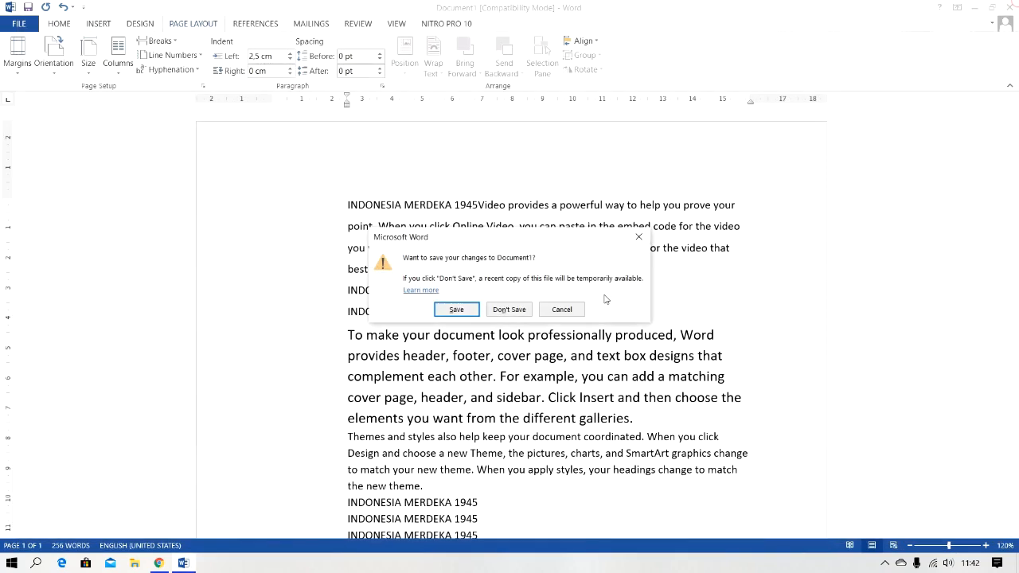
click(509, 310)
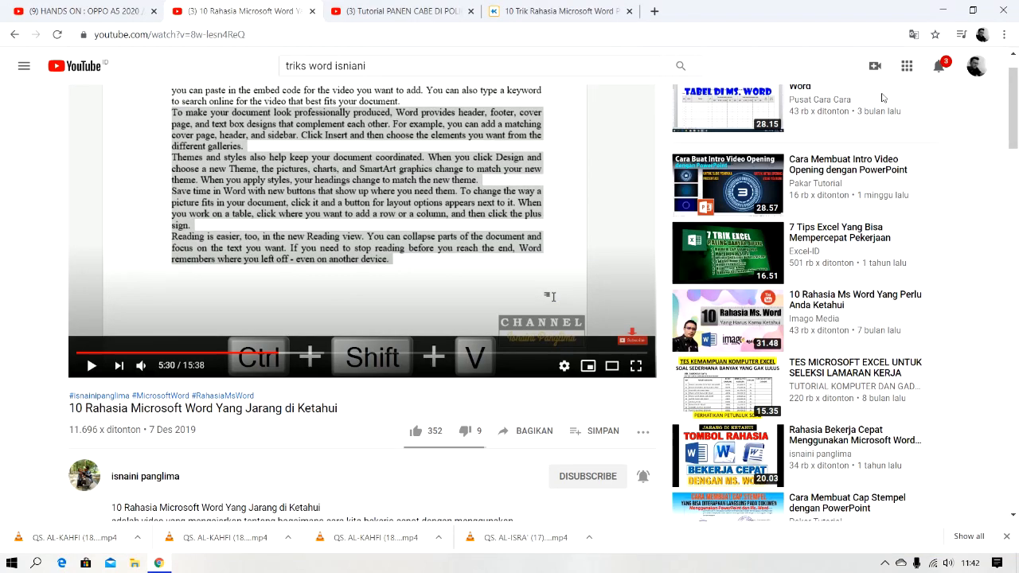
click(943, 11)
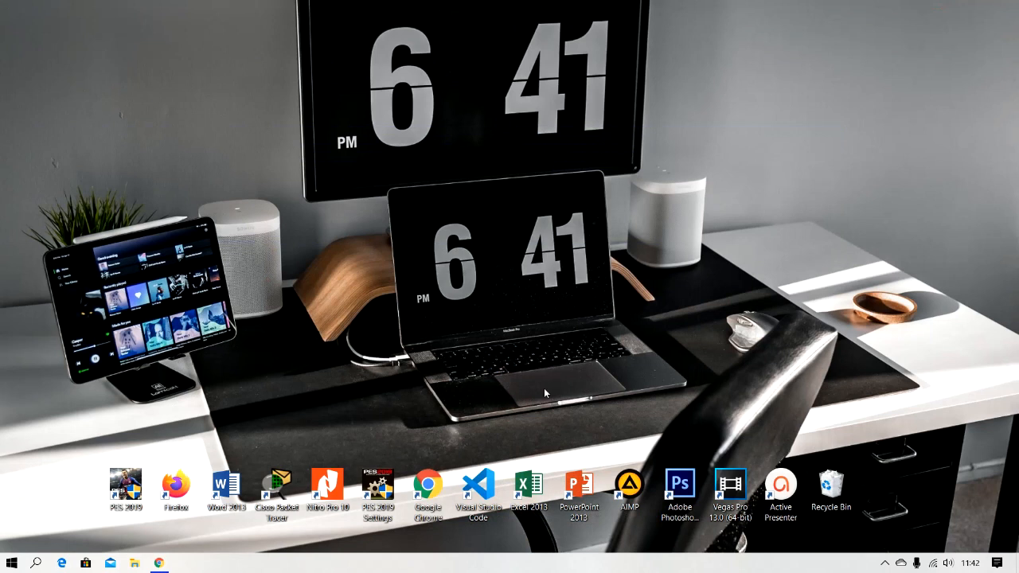
- Start Word 2013 with a blank document and inspect its default paper size and page length
double_click(220, 495)
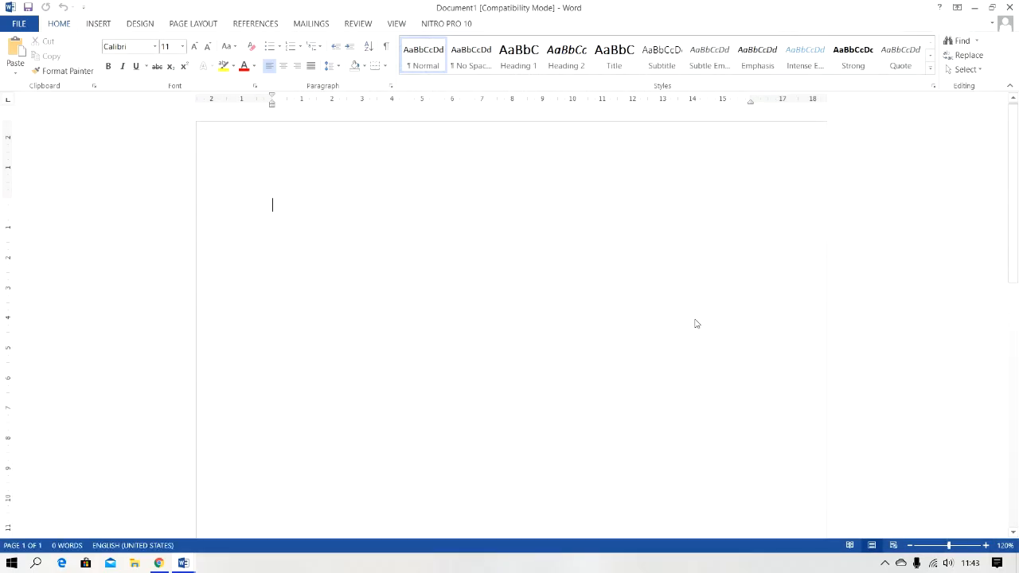
double_click(370, 98)
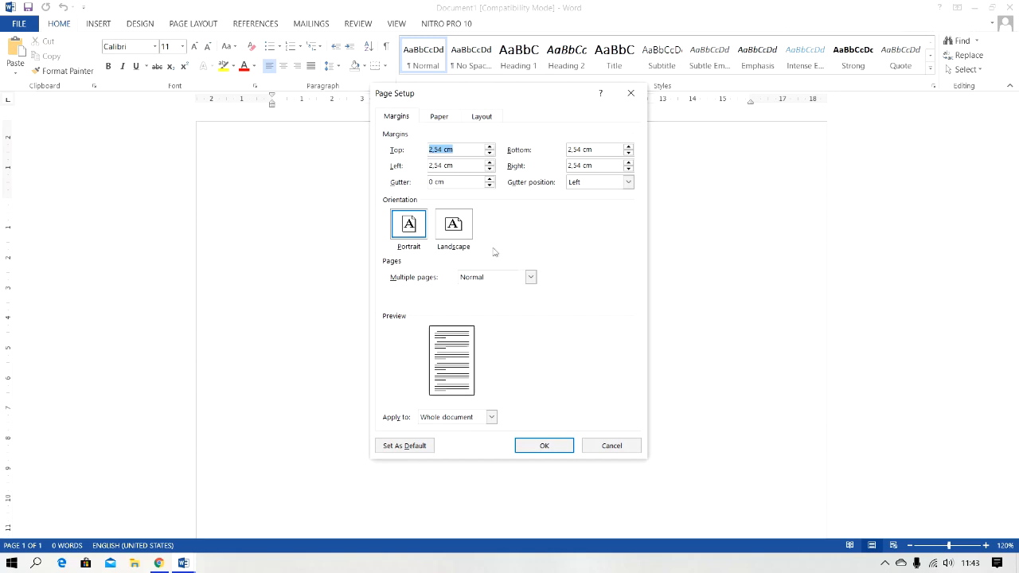
click(438, 117)
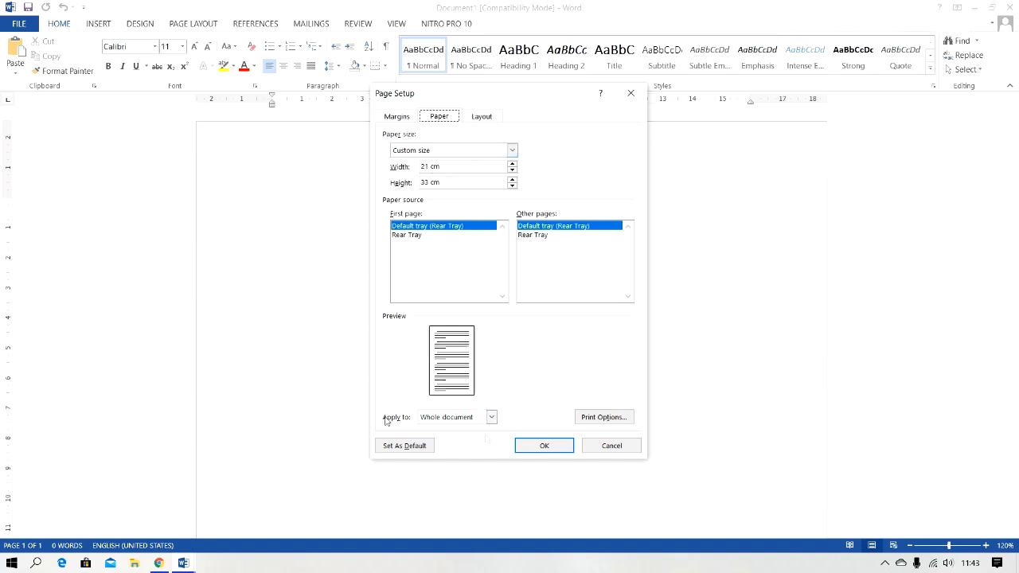
click(544, 445)
drag(1017, 226, 1017, 294)
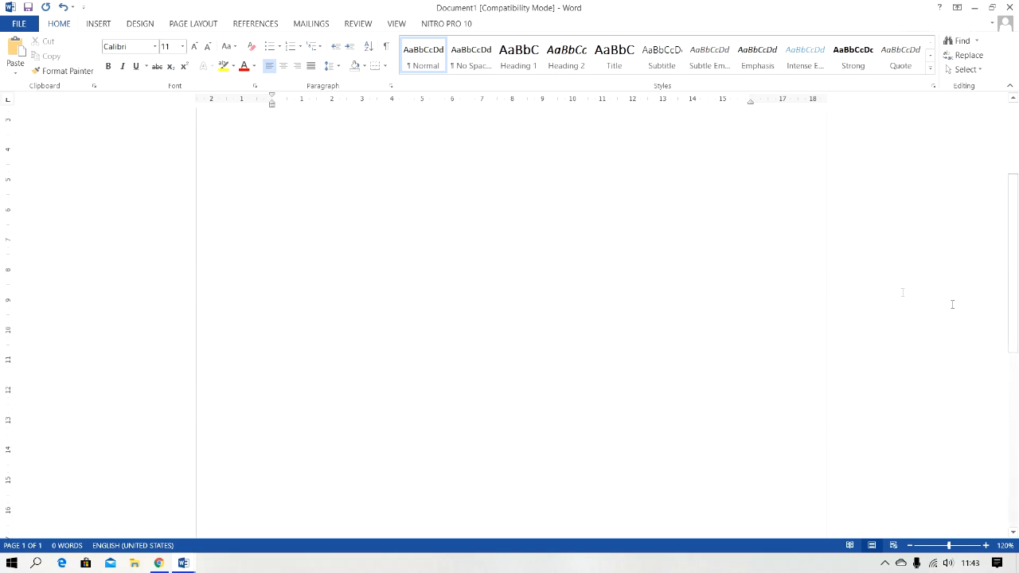
drag(1017, 257, 1017, 186)
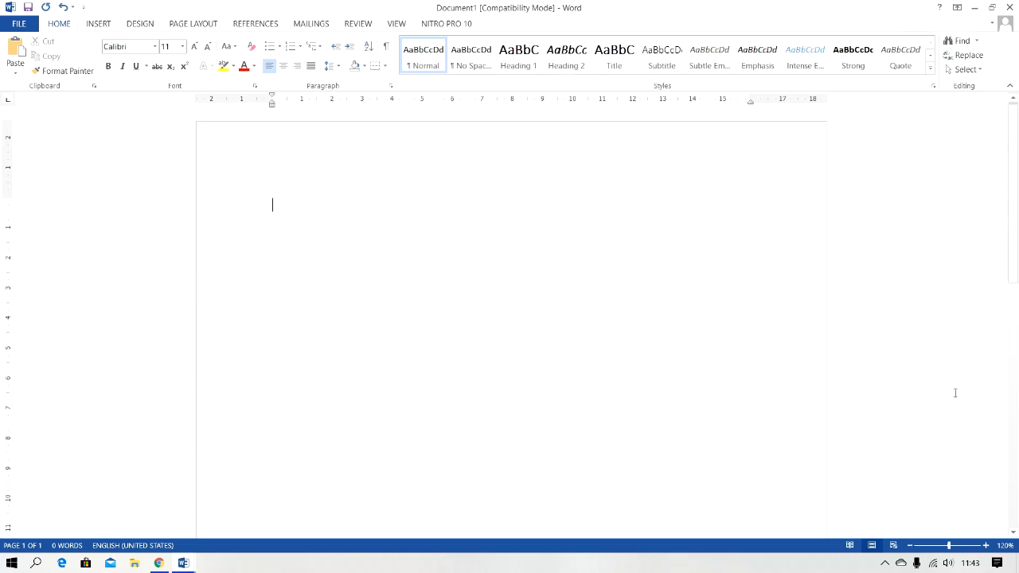
scroll(1017, 213, down, 1)
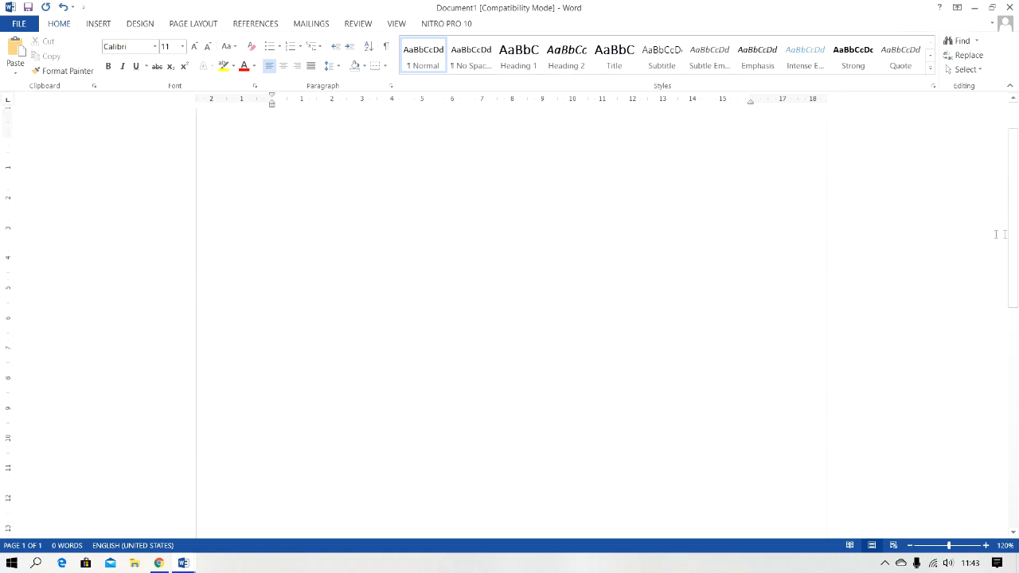
click(909, 545)
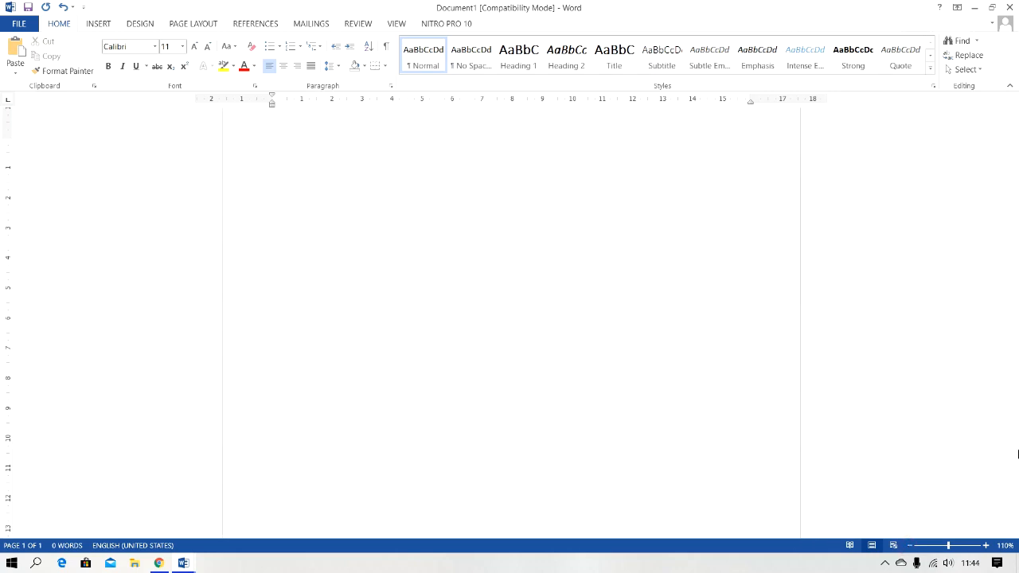
scroll(1015, 308, up, 1)
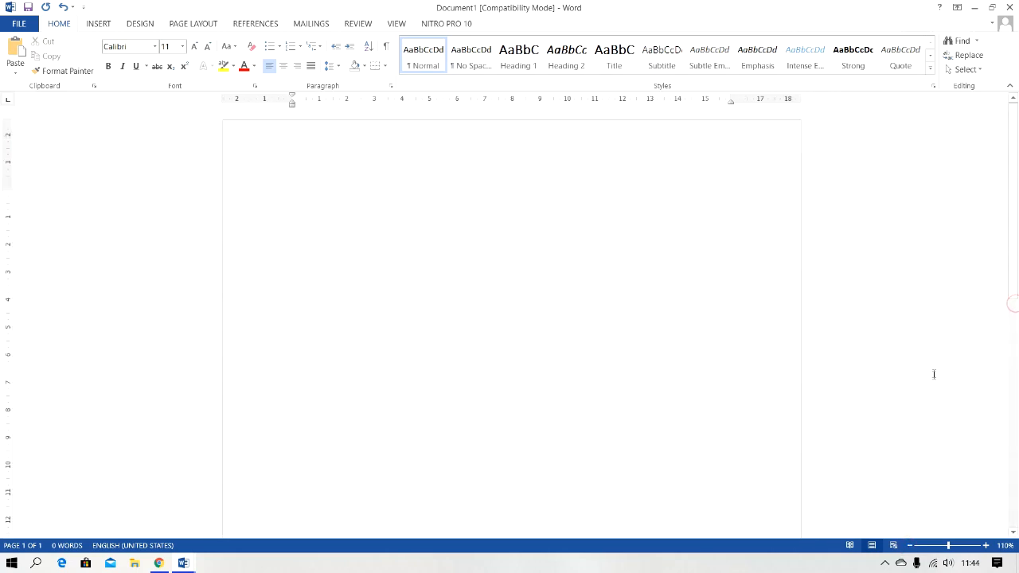
click(884, 566)
click(914, 541)
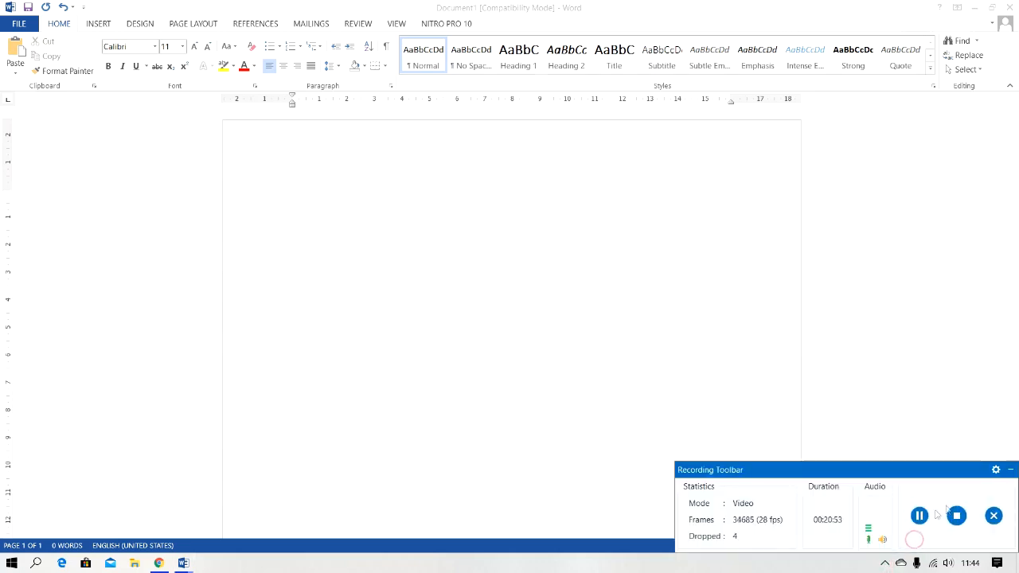